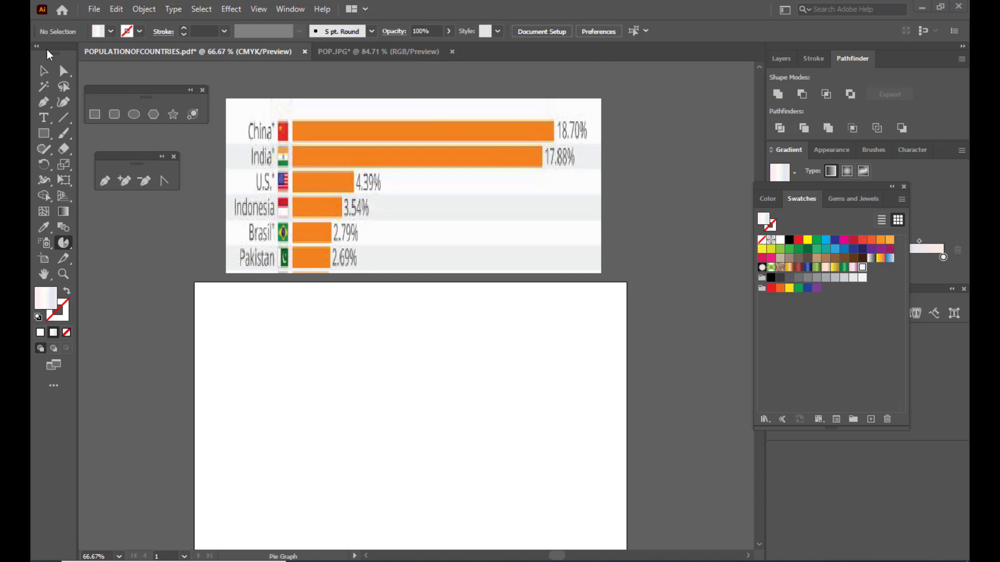
- Add the title text "MOST POPULATED COUNTRIES IN THE WORLD" on the artboard
left_click(44, 118)
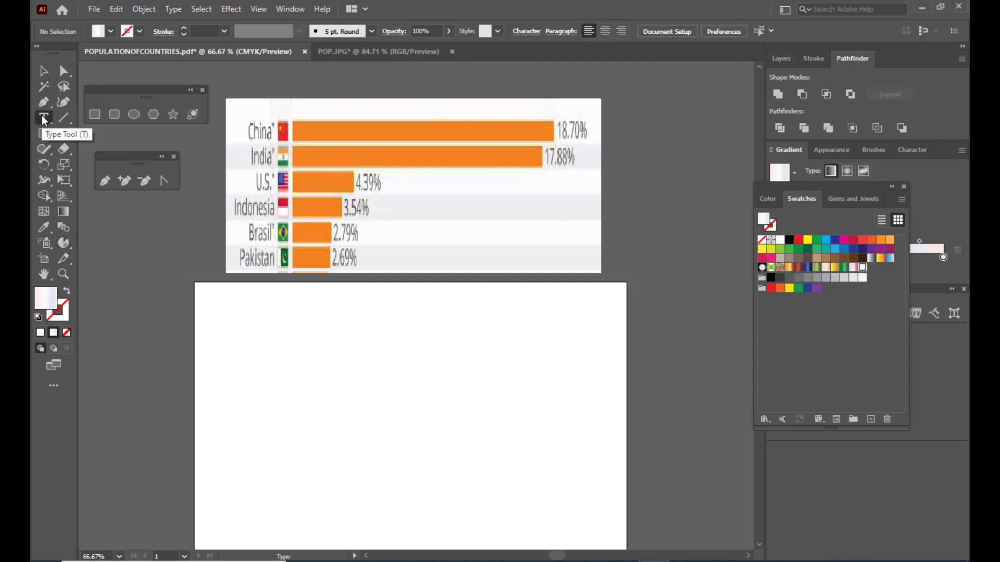
left_click(358, 337)
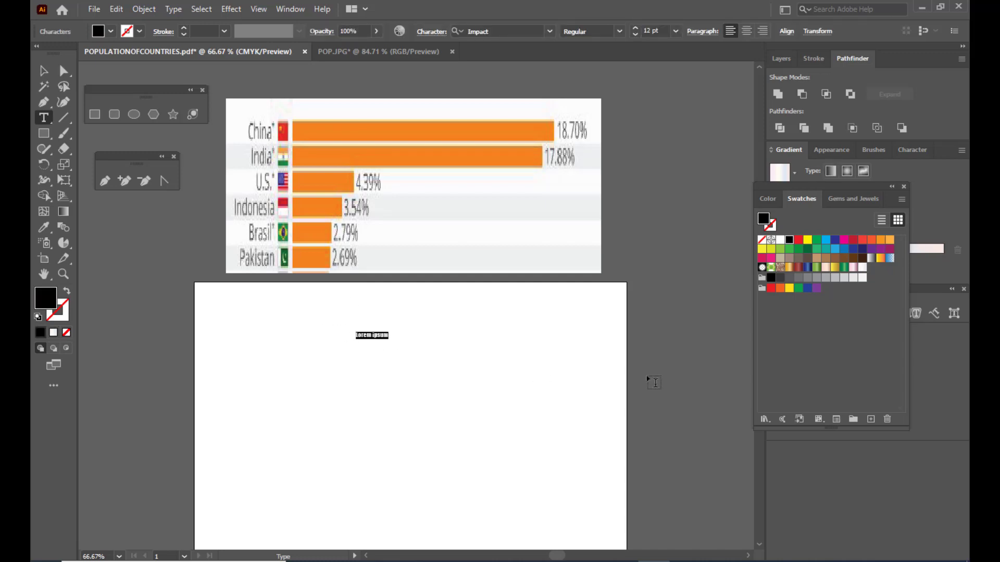
type("MOST POPULATED COUNTRIES IN THE W")
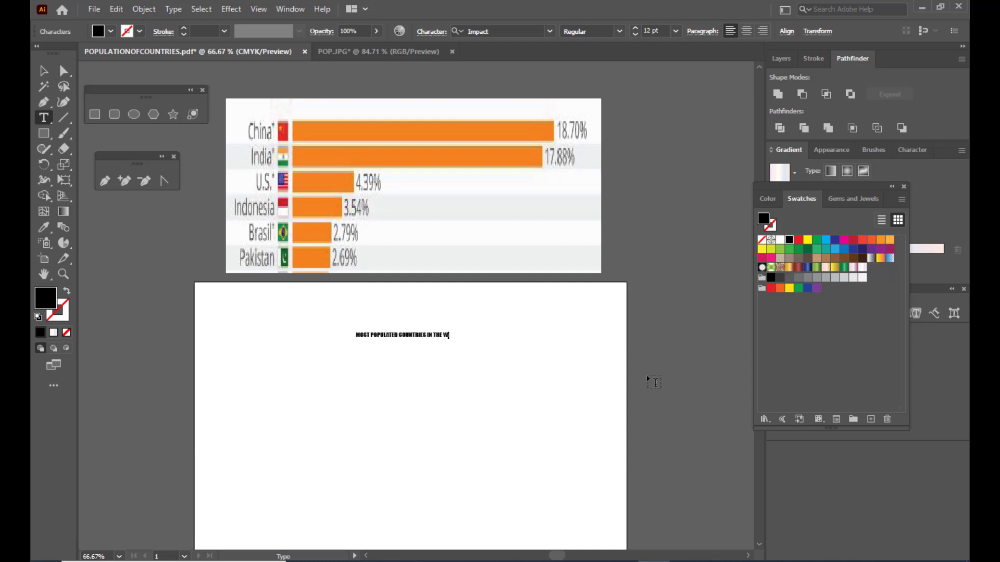
type("ORLD")
left_click(50, 74)
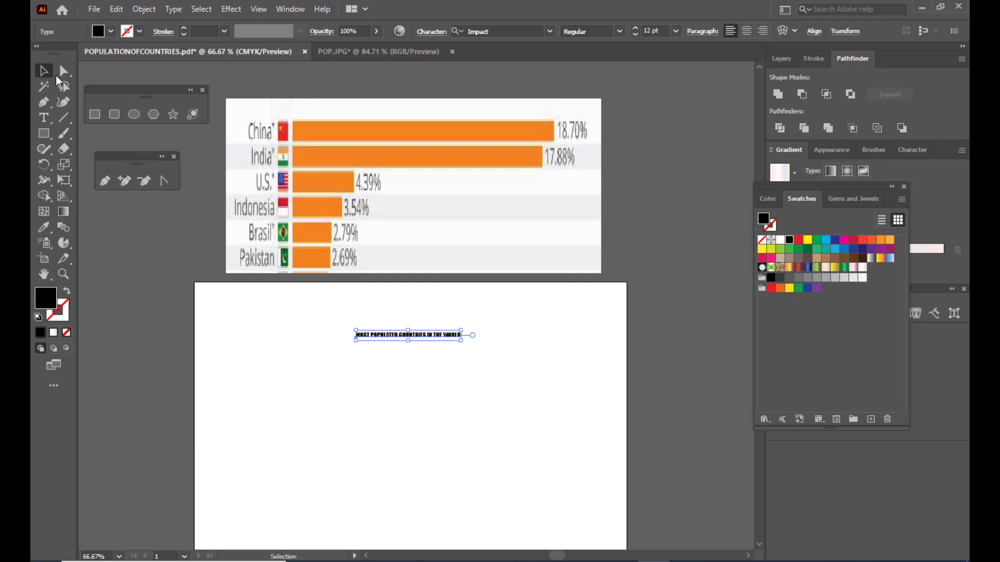
- Enlarge the title to about 44.7 pt so it spans most of the artboard's width, and place it near the top edge
left_click_drag(461, 332, 554, 315)
key("ctrl+z")
left_click_drag(462, 330, 592, 288)
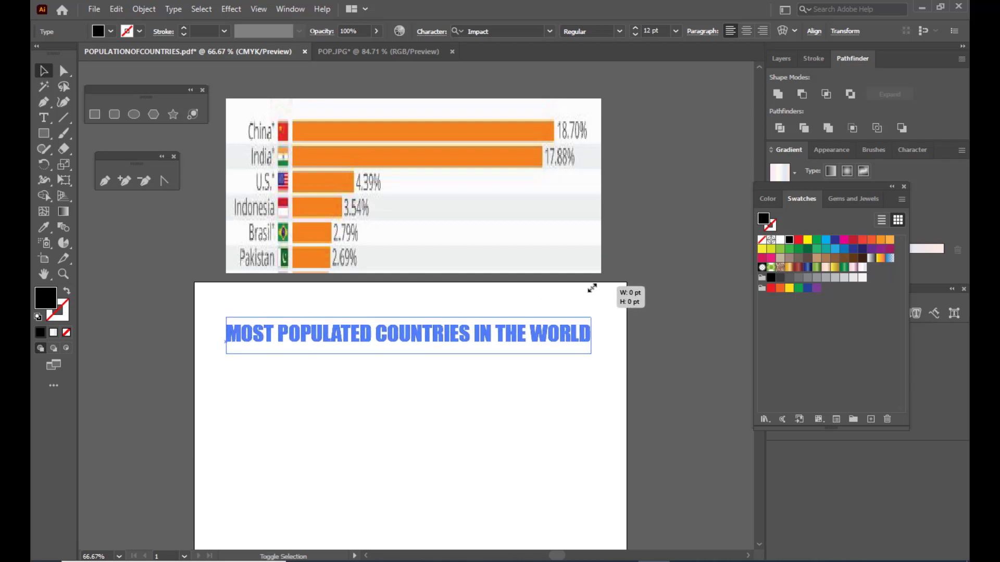
left_click_drag(592, 288, 602, 282)
left_click_drag(583, 342, 608, 292)
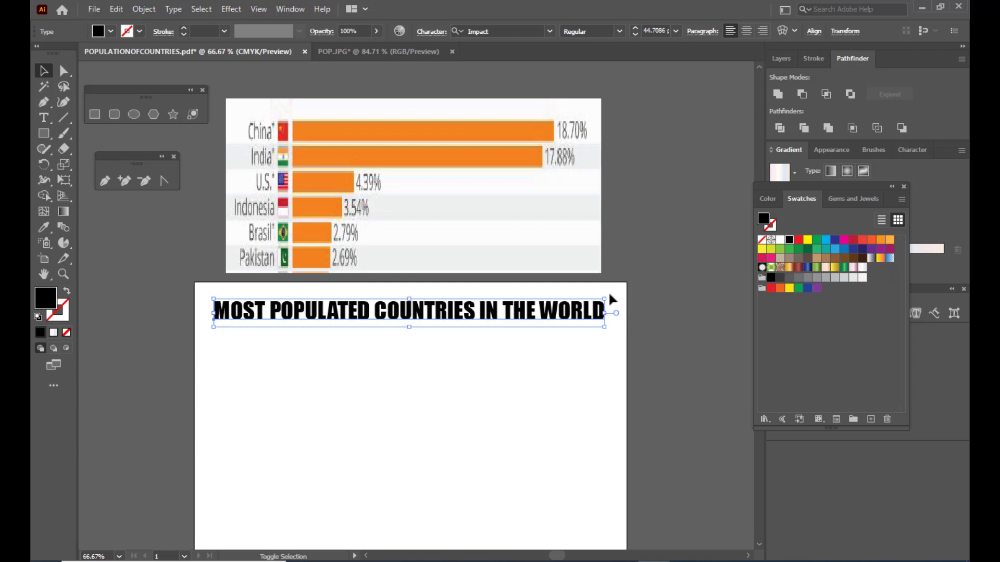
left_click(655, 291)
- Draw a pie graph with the Pie Graph tool, filling most of the artboard area below the title
scroll(655, 291, "down", 3)
scroll(655, 291, "up", 1)
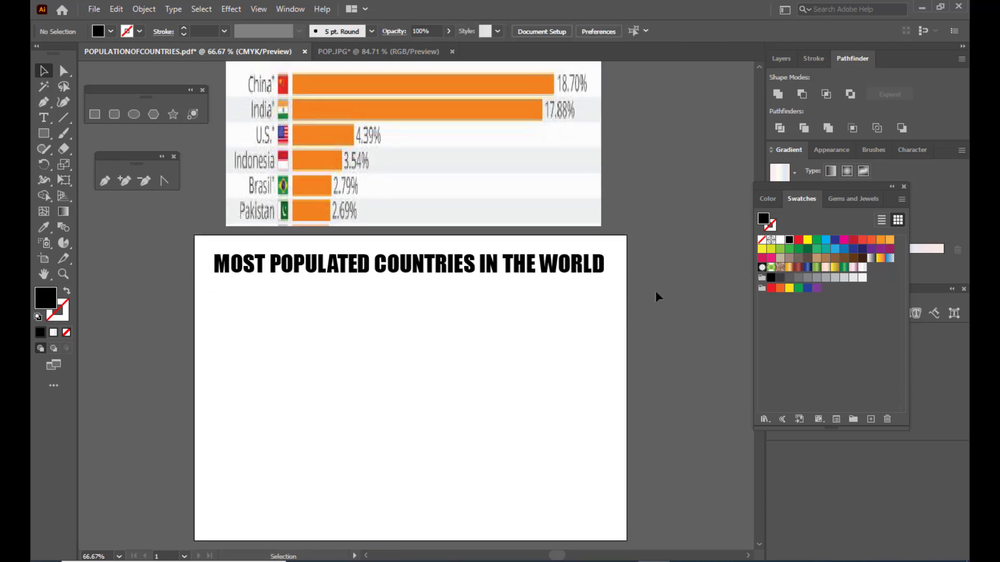
scroll(655, 290, "up", 1)
scroll(634, 255, "down", 2)
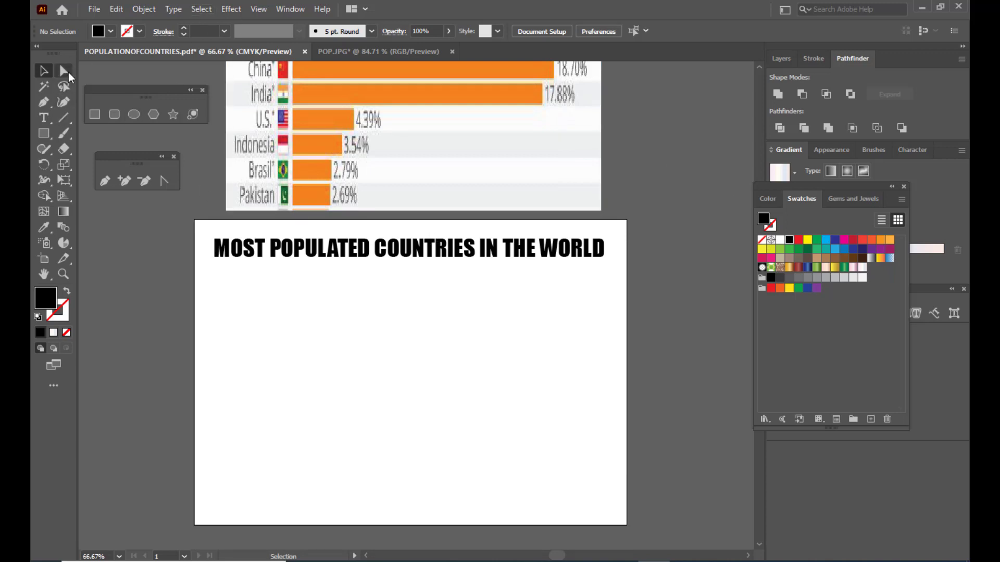
left_click(65, 243)
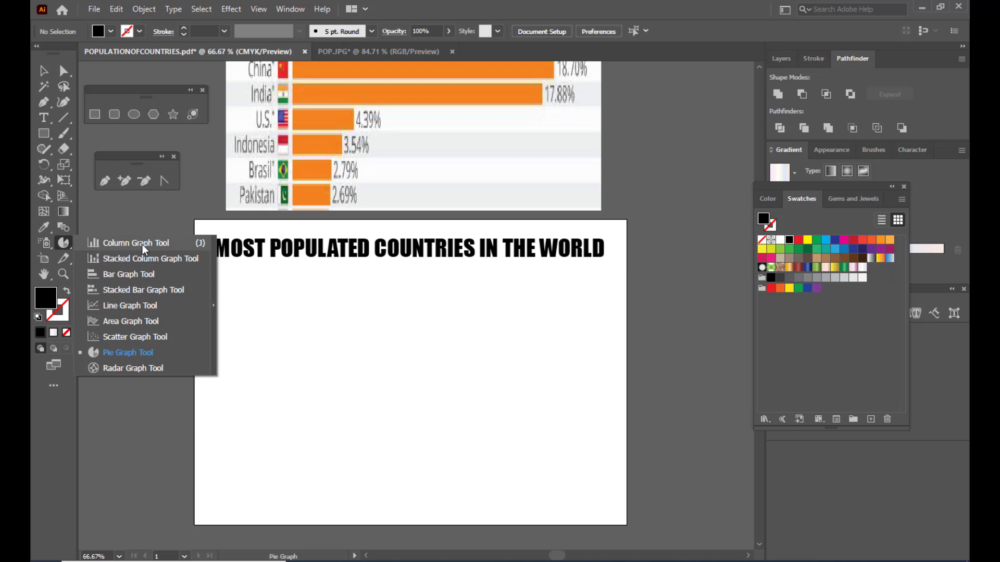
left_click(149, 355)
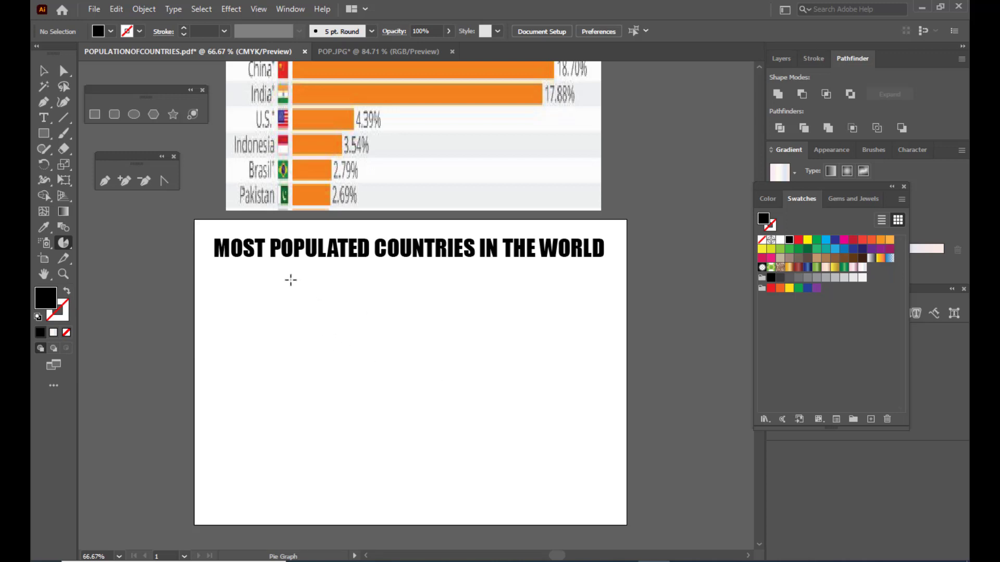
left_click_drag(281, 272, 576, 519)
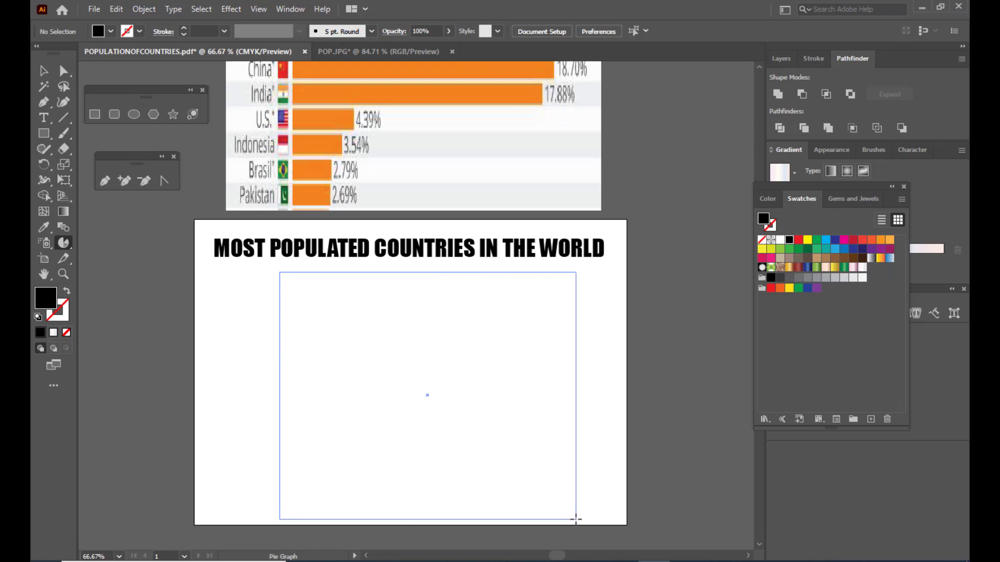
left_click_drag(575, 519, 576, 519)
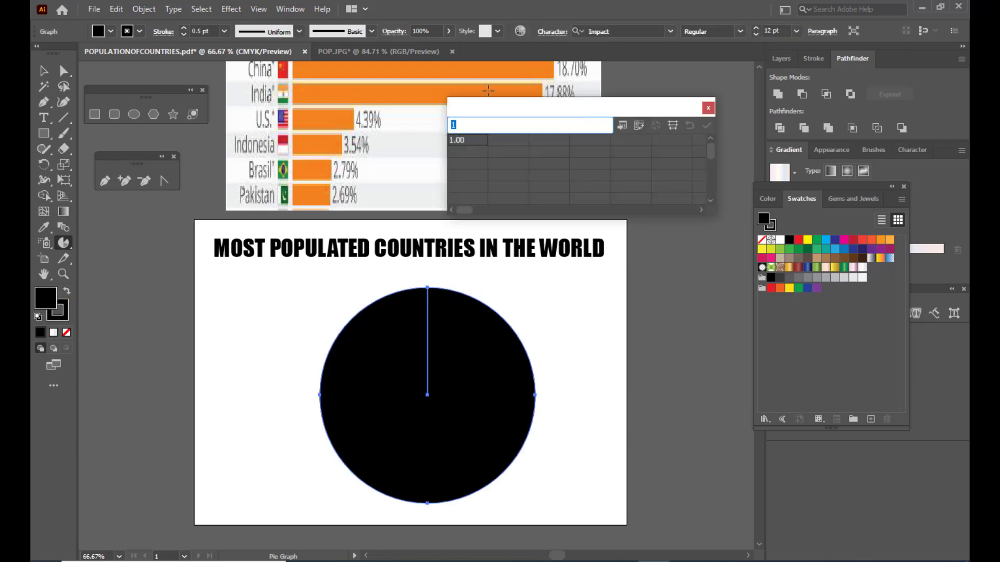
- Enter 18, 17, 4, 3, 2 and 2 across the first row of the pie graph's data
left_click_drag(483, 107, 498, 150)
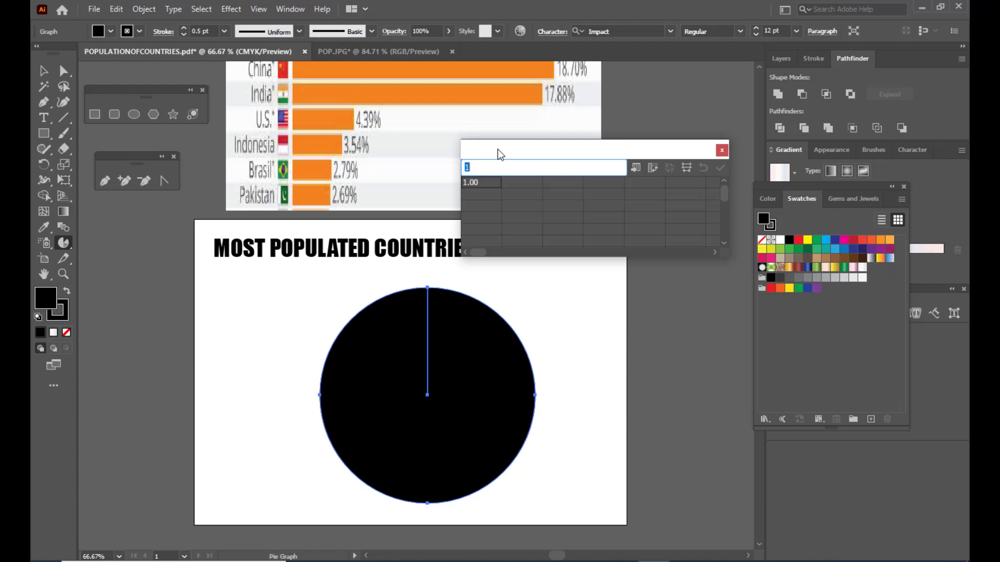
left_click_drag(499, 152, 505, 179)
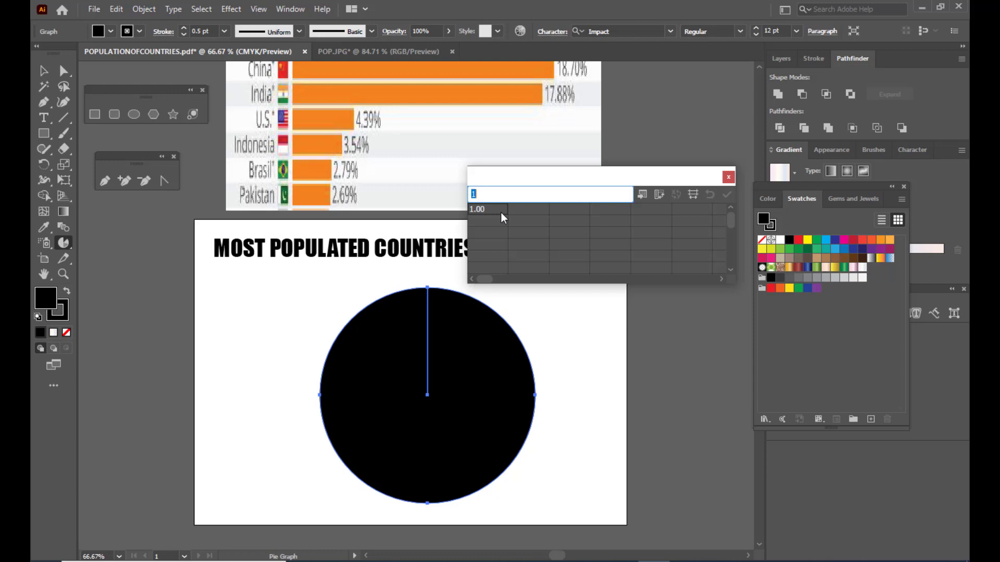
type("18")
left_click(515, 210)
type("17")
left_click(570, 210)
type("4")
left_click(611, 211)
type("3")
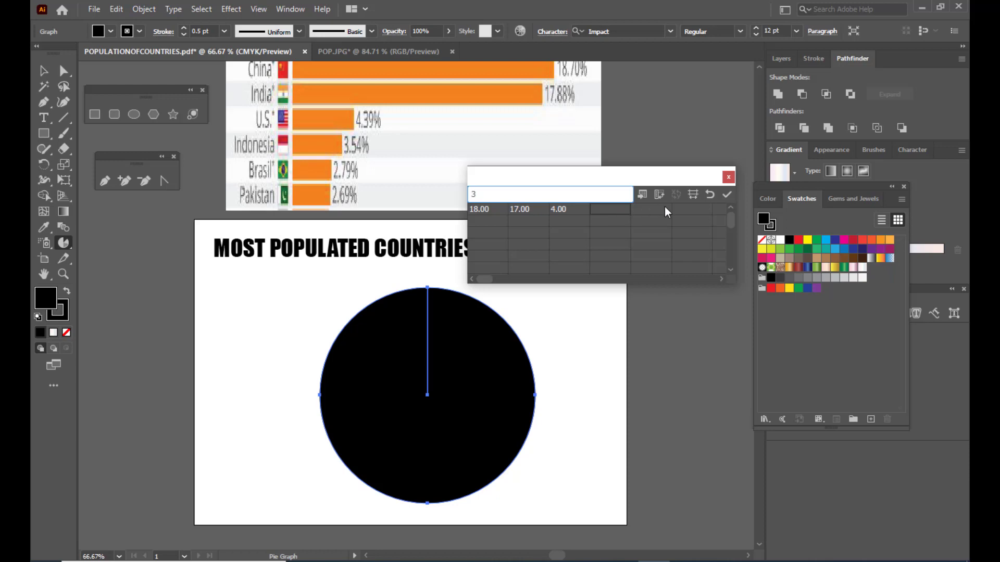
left_click(661, 210)
type("2")
left_click(690, 210)
type("2")
left_click(720, 210)
- Enlarge the graph data window, add 54 as the seventh value in the first row, and apply the data to the pie graph
left_click_drag(732, 287, 854, 313)
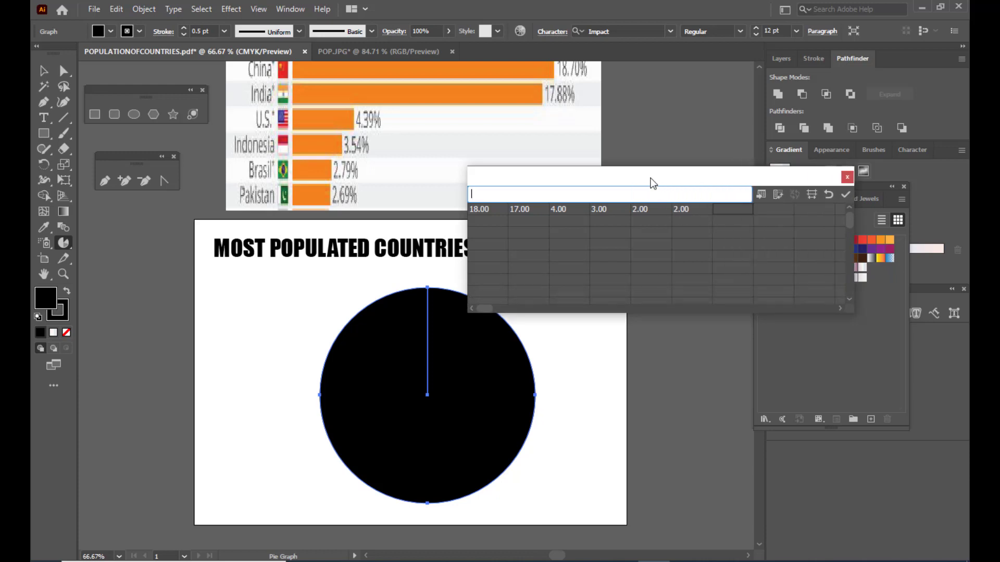
left_click_drag(645, 174, 631, 195)
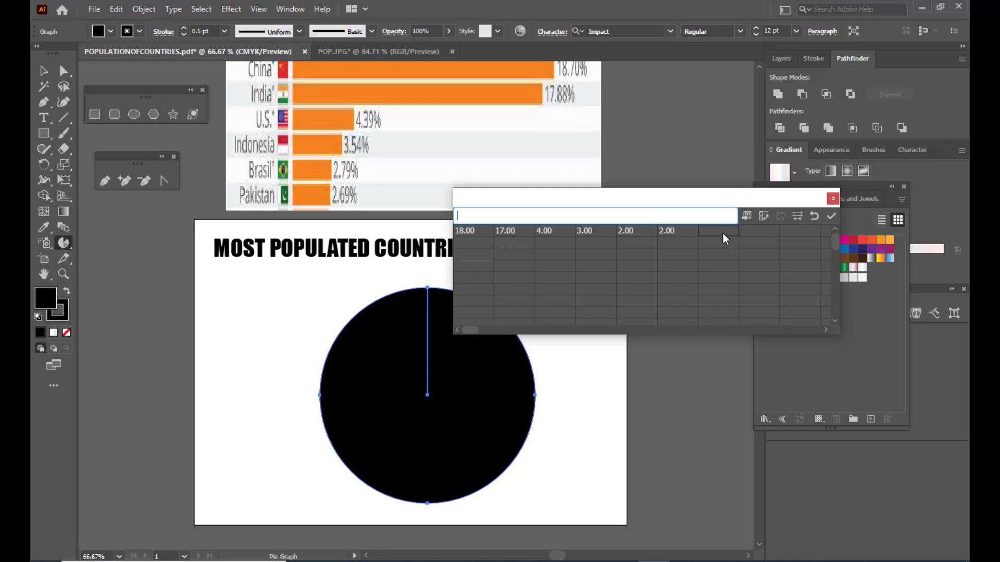
type("54")
left_click(759, 230)
left_click_drag(674, 192, 640, 197)
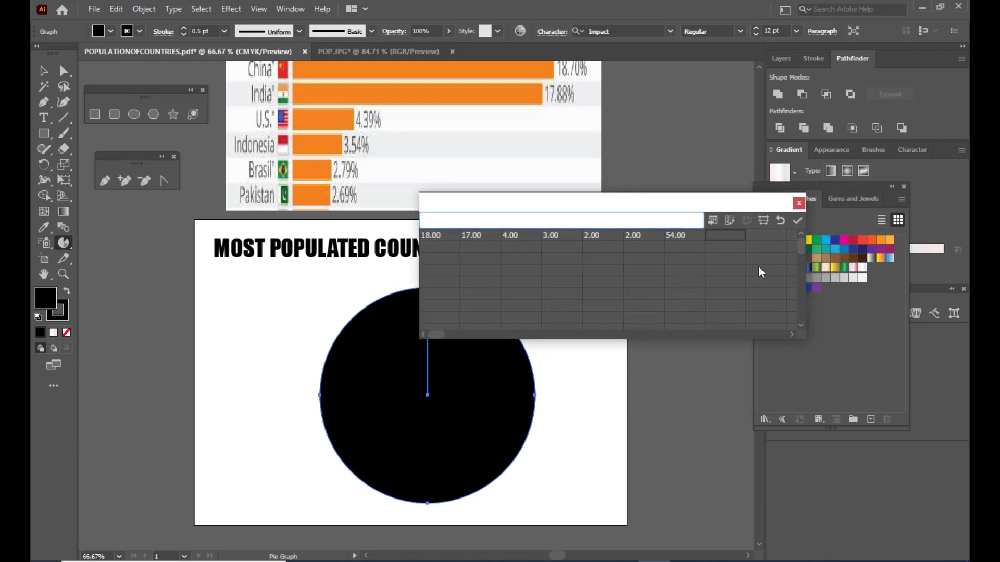
left_click_drag(614, 196, 649, 165)
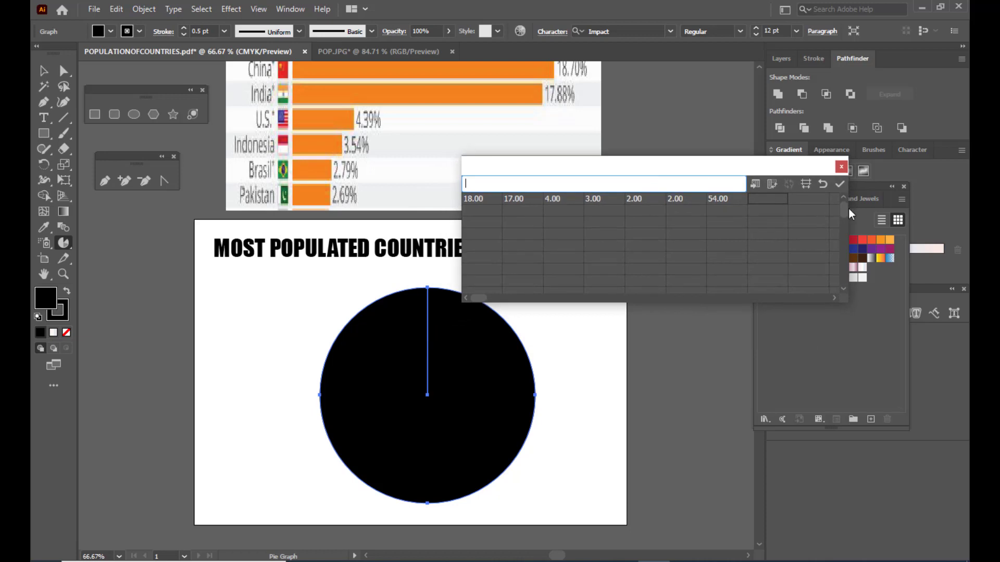
left_click_drag(714, 168, 696, 165)
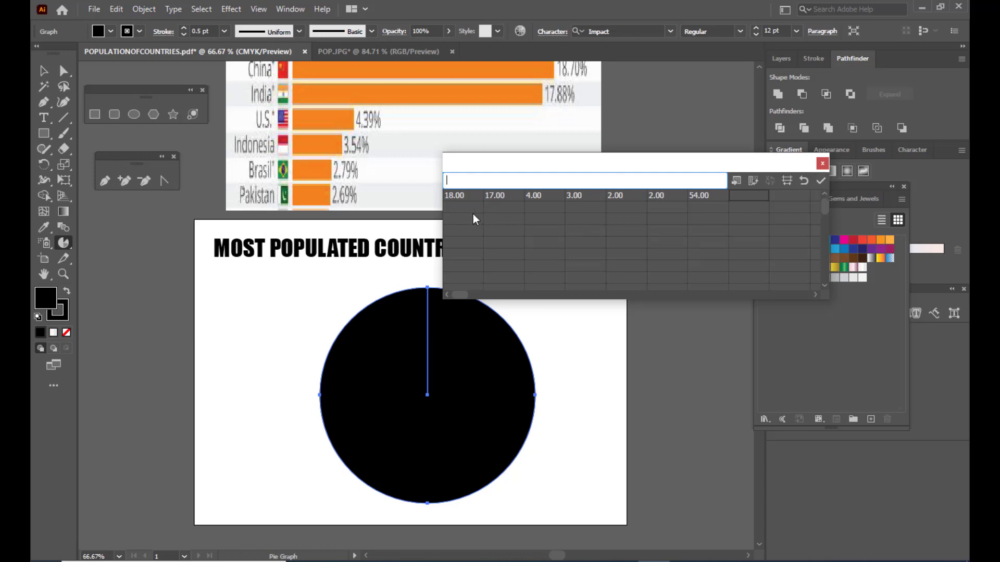
left_click(822, 182)
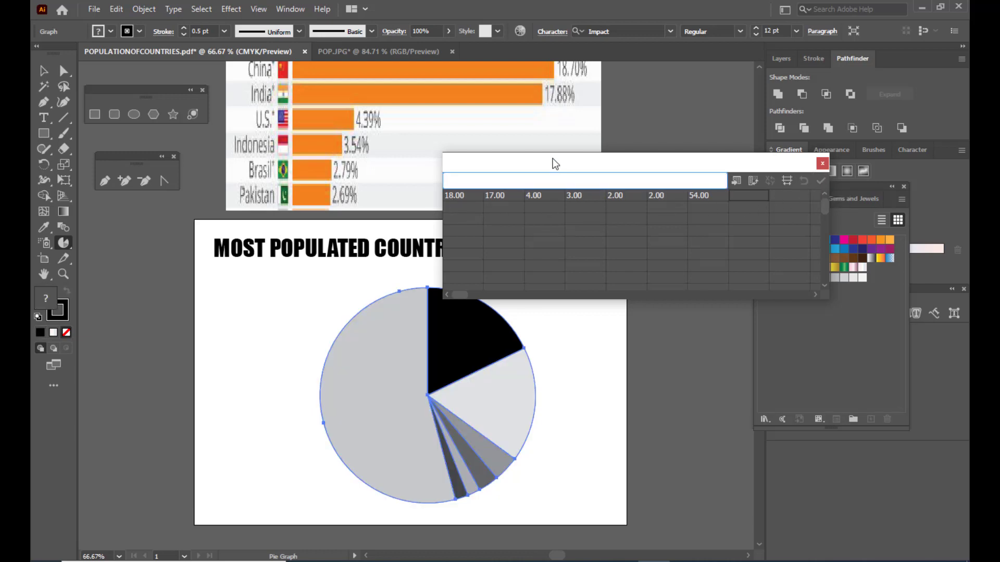
- Close the graph data window and shift the pie graph slightly up and to the left with the Selection tool
left_click_drag(562, 164, 628, 125)
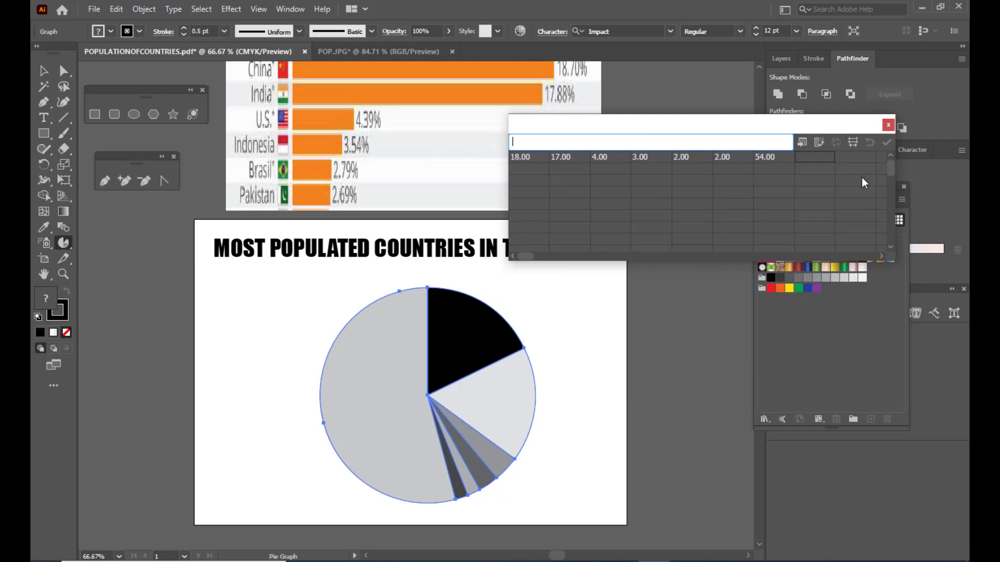
left_click_drag(730, 120, 719, 122)
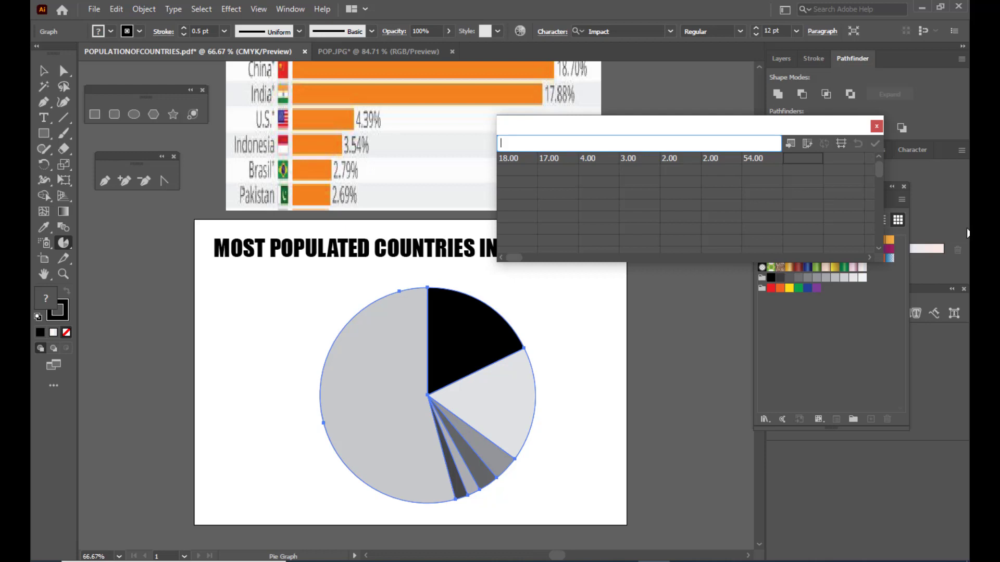
left_click_drag(786, 125, 738, 133)
left_click(832, 134)
key("v")
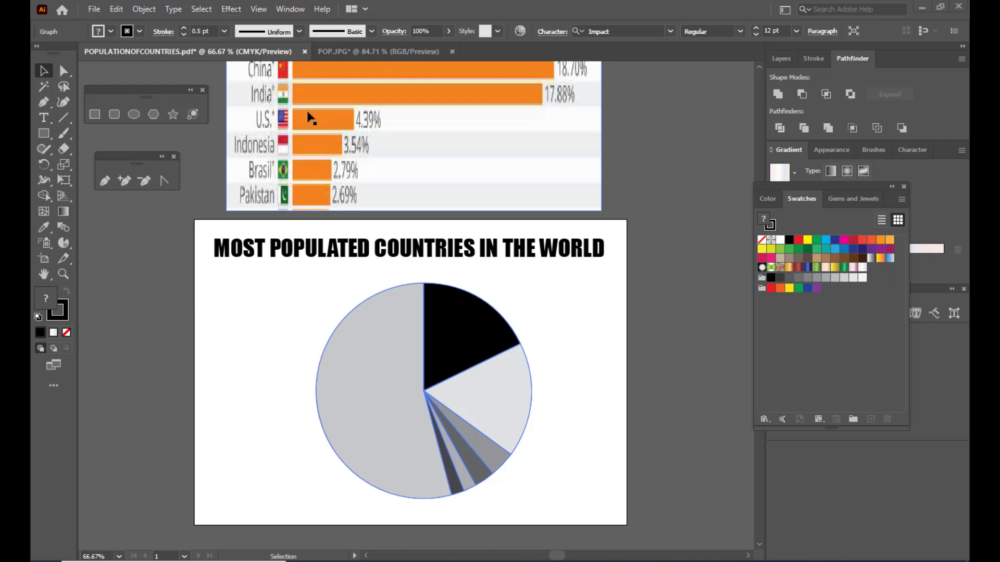
- Open the 3D Extrude & Bevel effect options for the pie graph, placing the dialog clear of the pie
left_click(230, 11)
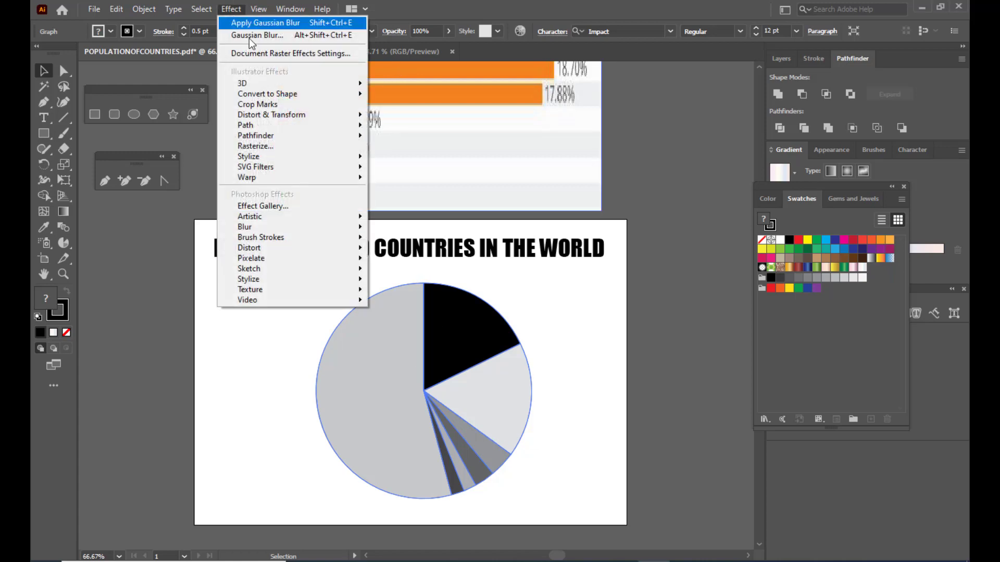
mouse_move(270, 86)
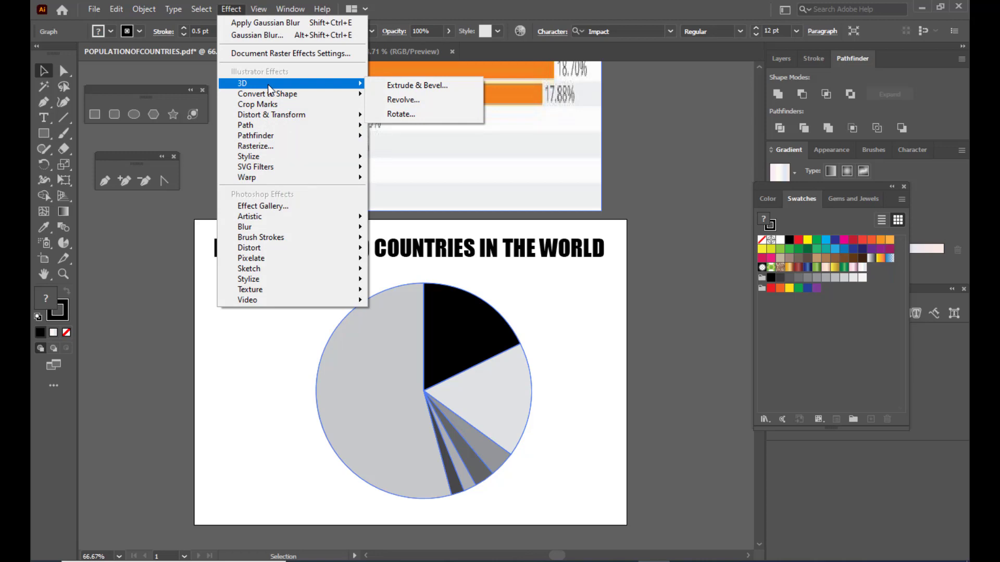
left_click(424, 86)
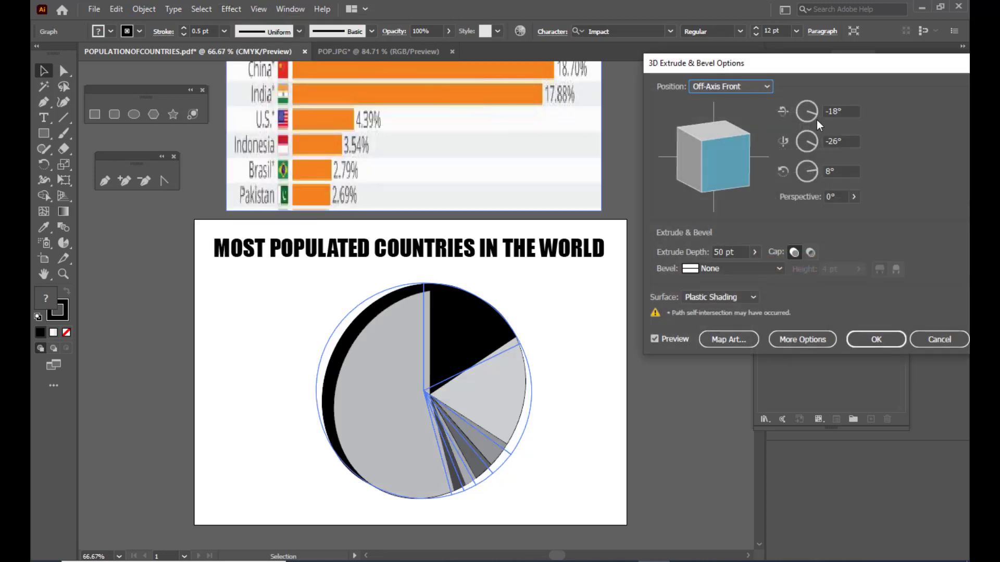
left_click_drag(711, 57, 641, 64)
left_click_drag(711, 54, 708, 53)
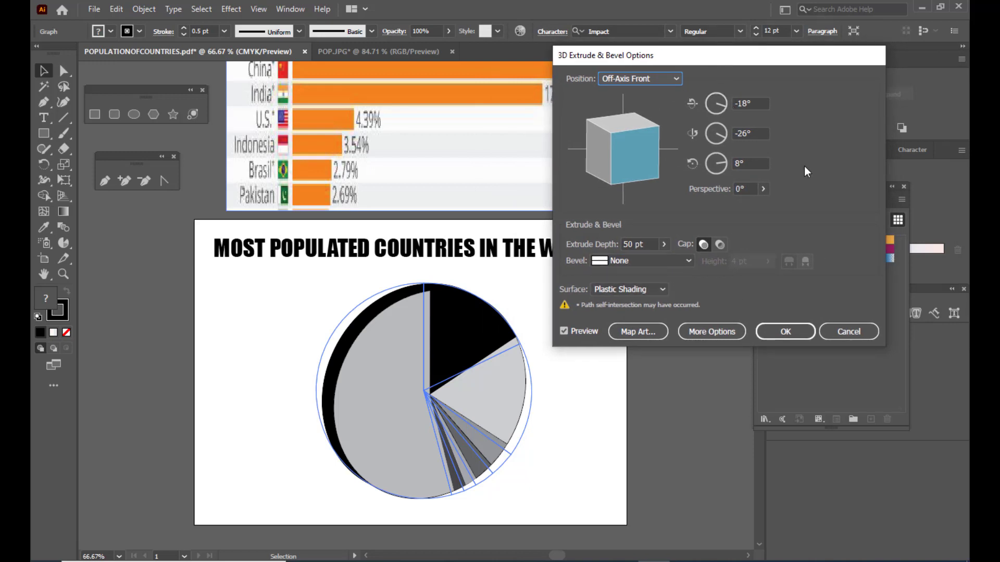
left_click_drag(739, 57, 755, 68)
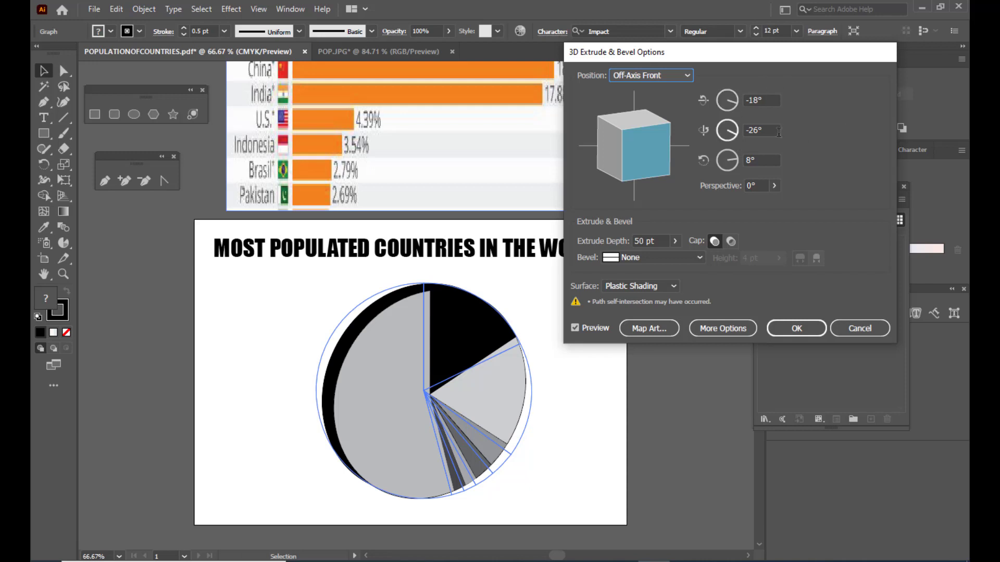
left_click_drag(740, 54, 744, 54)
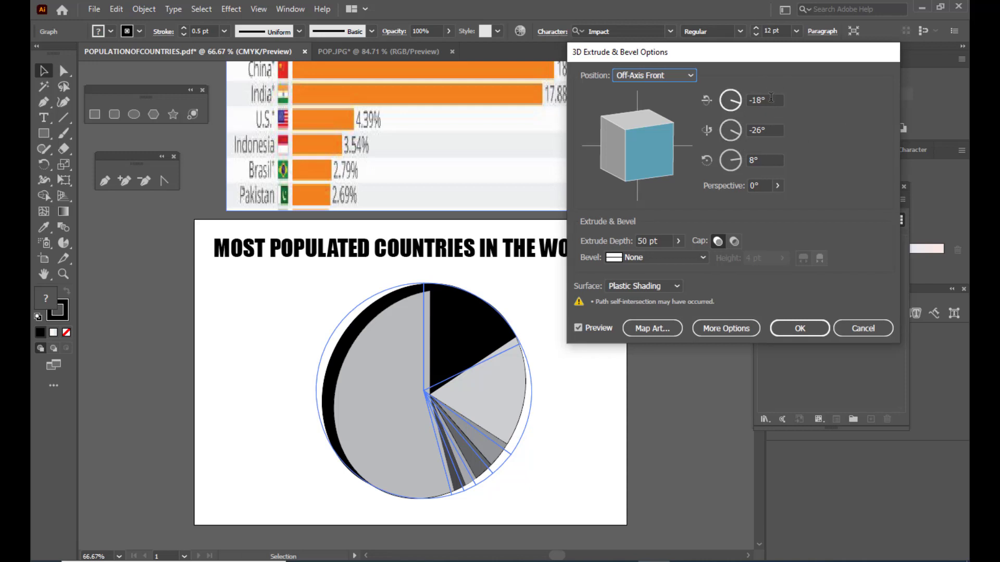
- Set the 3D effect's rotation around the X, Y and Z axes to 0°
left_click(771, 99)
type("0")
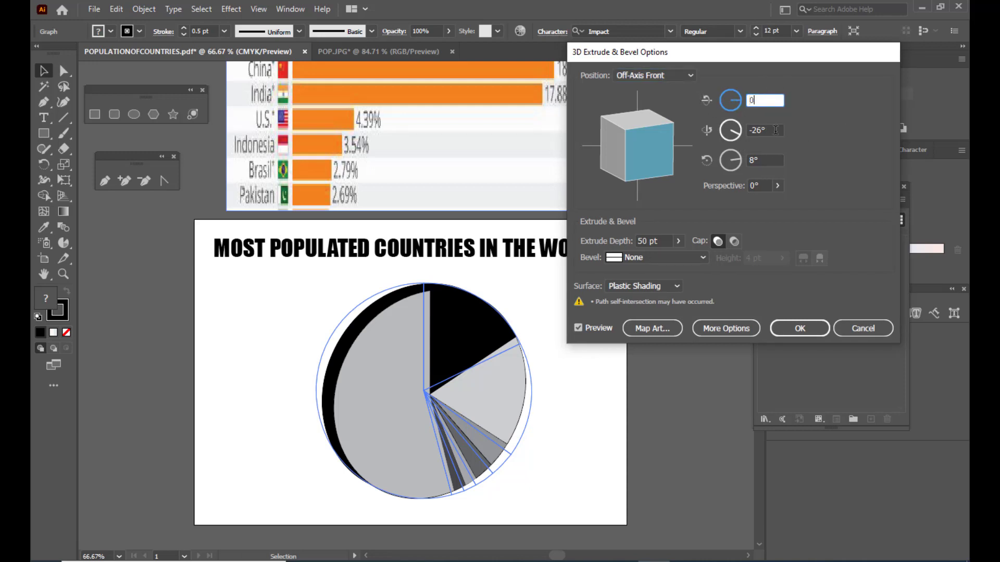
left_click(775, 130)
type("0")
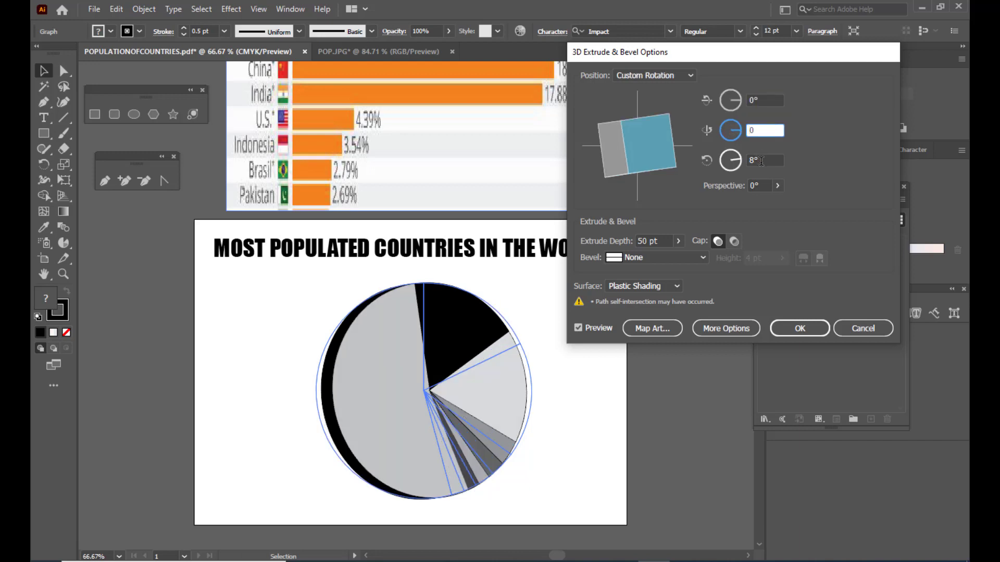
left_click(761, 161)
type("0")
left_click(770, 131)
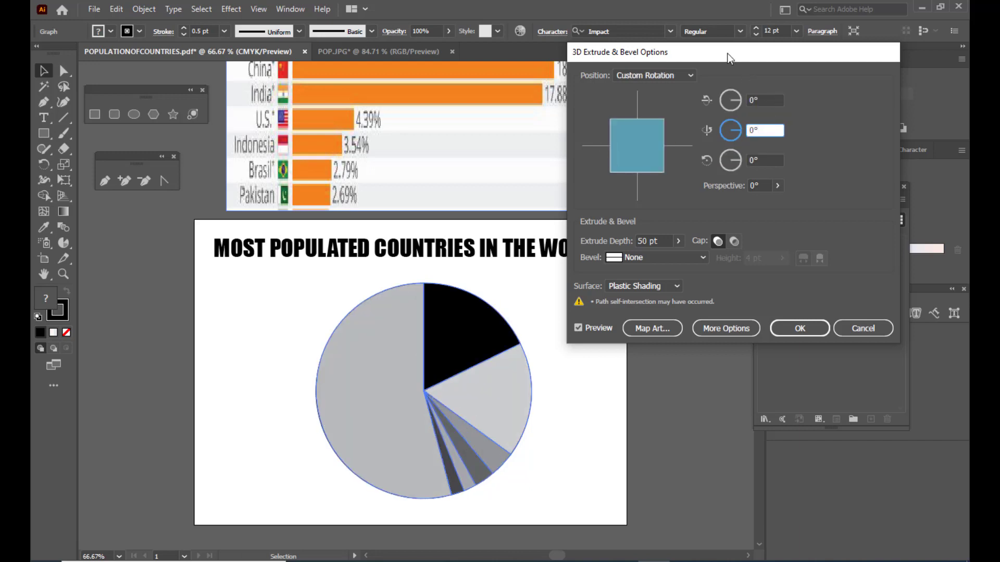
left_click_drag(728, 57, 734, 68)
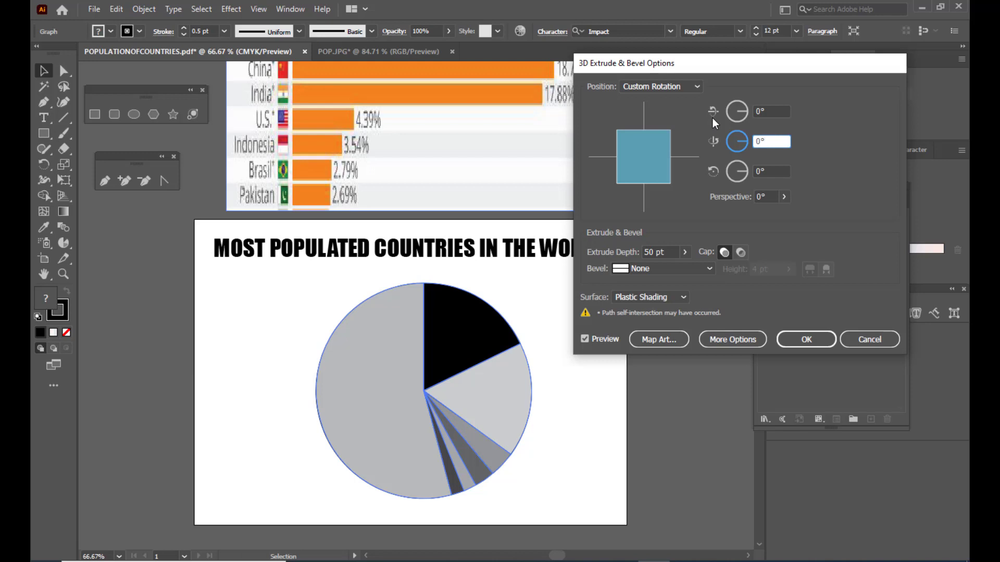
left_click(757, 112)
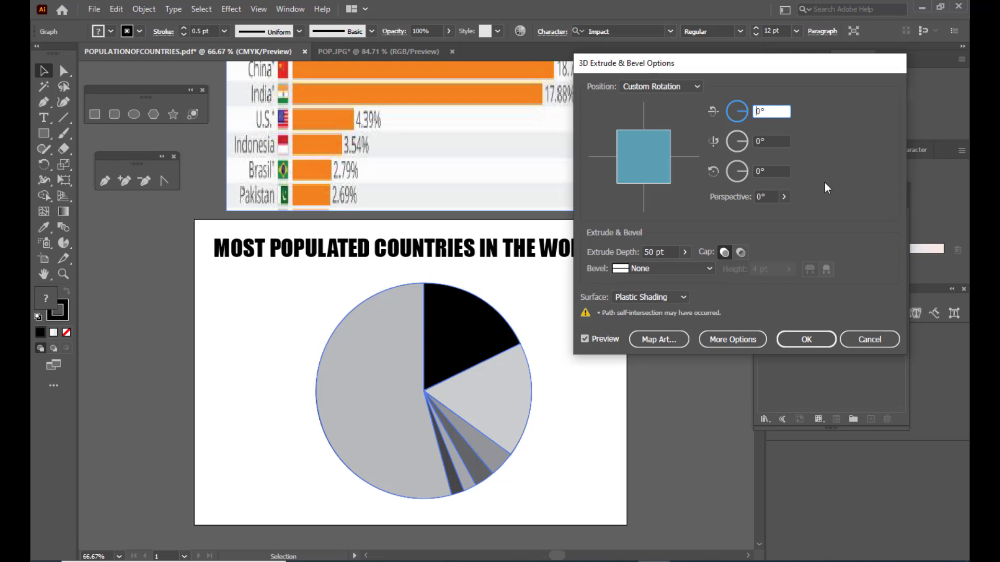
- Set the pie graph's 3D rotation around the X axis to 70°
key("Up")
key("Up")
key("Up")
key("Up")
key("Up")
key("Up")
key("Up")
key("Up")
key("Up")
key("Up")
key("Up")
key("Up")
key("Up")
key("Up")
key("Up")
key("Up")
key("Up")
key("Up")
key("Up")
key("Up")
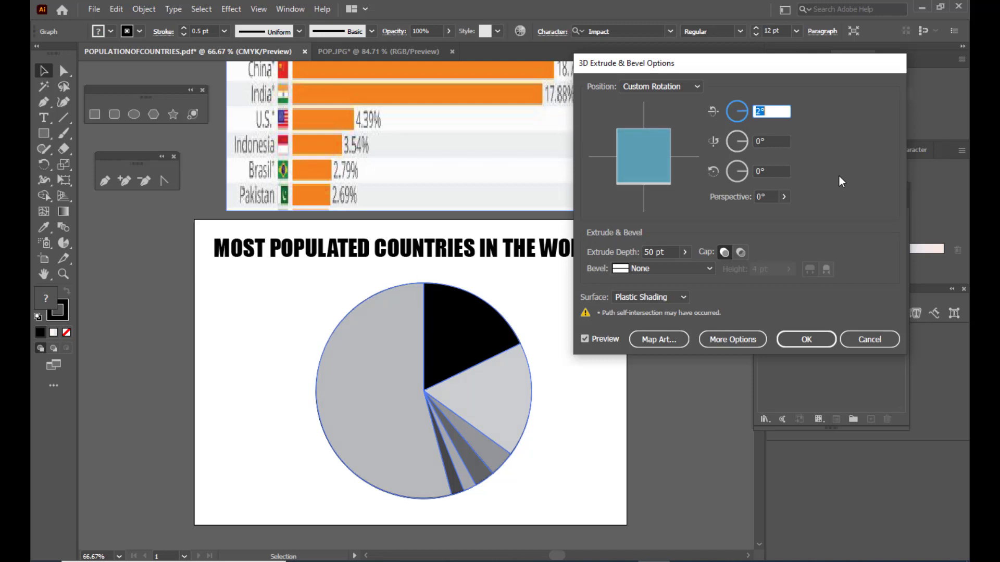
key("Up")
key("Up")
key("Up")
key("Up")
key("Up")
key("Up")
key("Up")
key("Up")
key("Up")
key("Up")
key("Up")
key("Up")
key("Up")
key("Up")
key("Up")
key("Up")
key("Up")
key("Up")
key("Up")
key("Up")
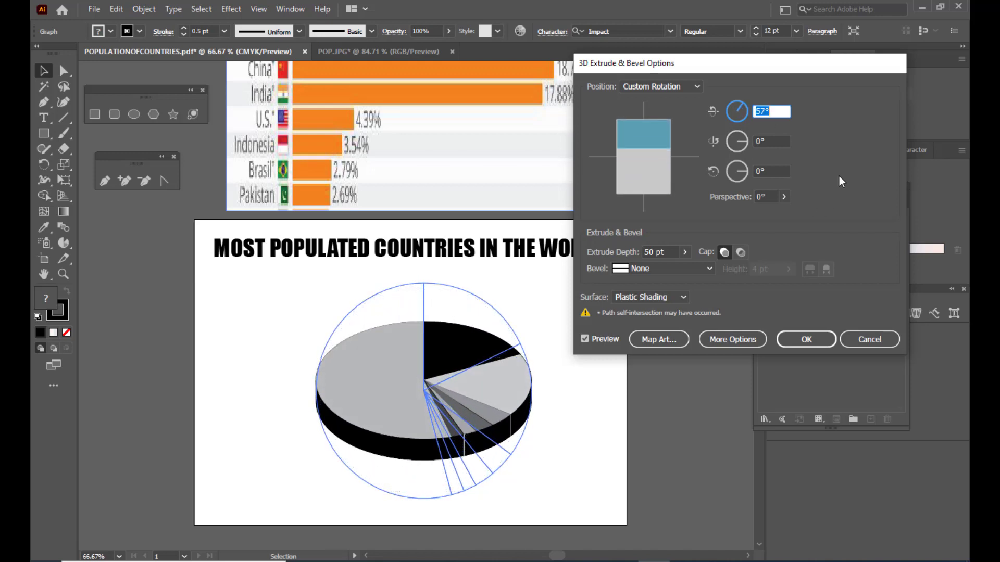
key("Up")
key("Up")
key("Up")
key("Up")
key("Up")
key("Up")
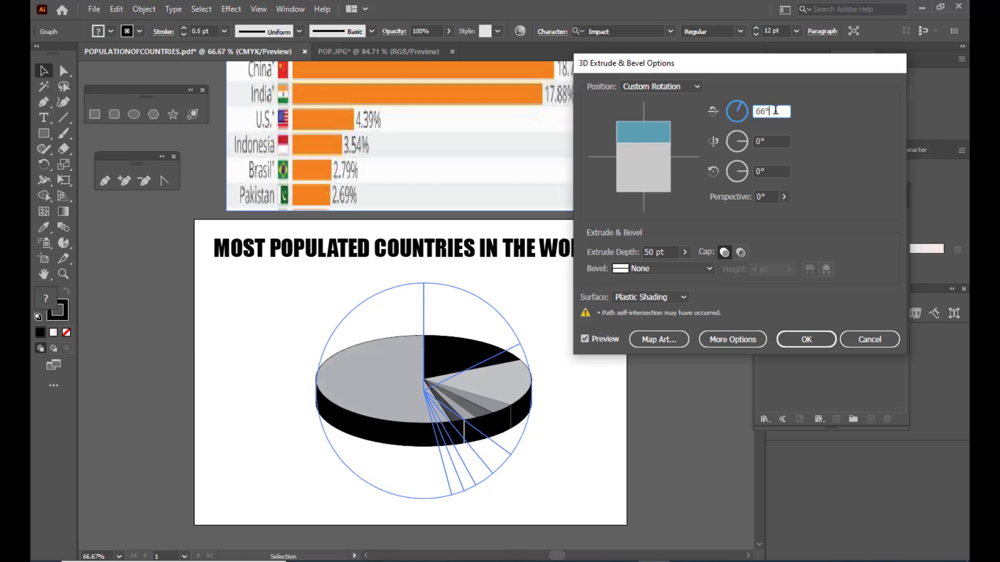
type("70")
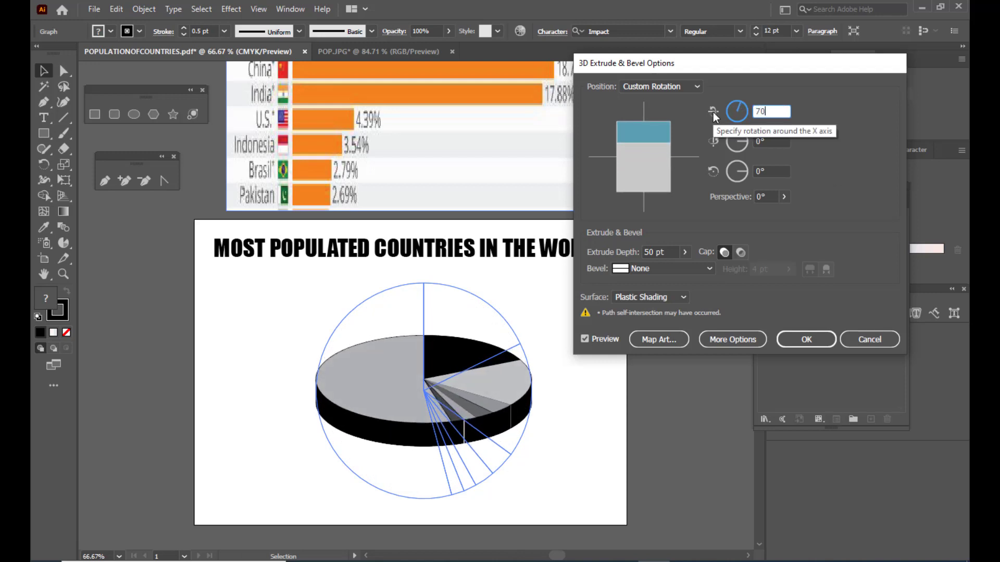
left_click(770, 141)
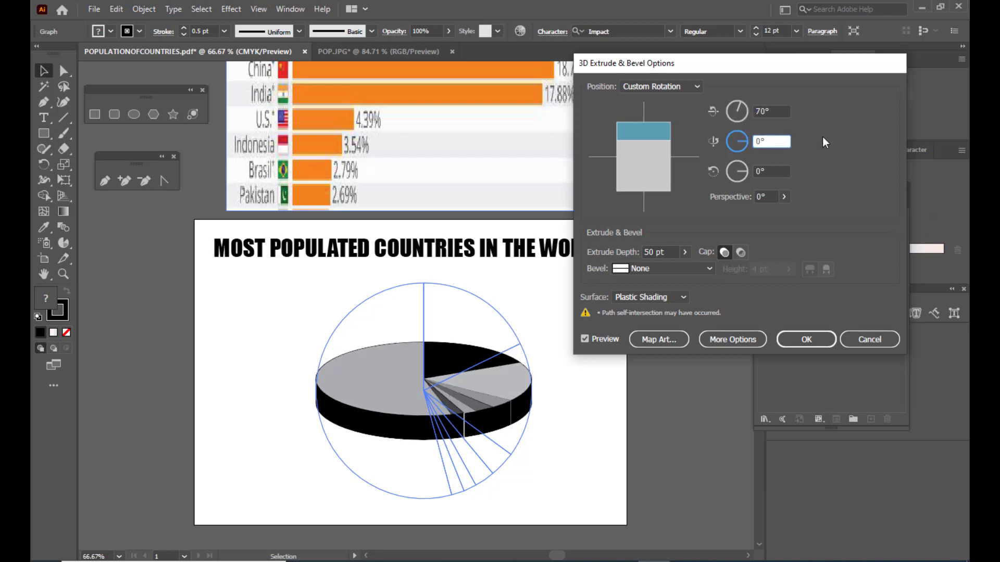
- Move the 3D options dialog slightly farther from the pie and raise the extrude depth to 97 pt
left_click_drag(679, 66, 689, 63)
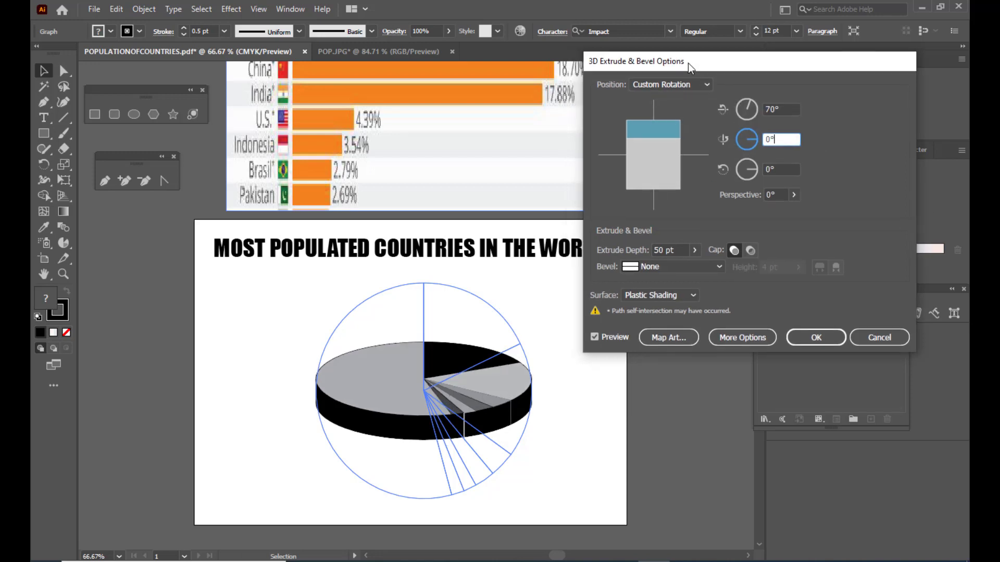
left_click(662, 255)
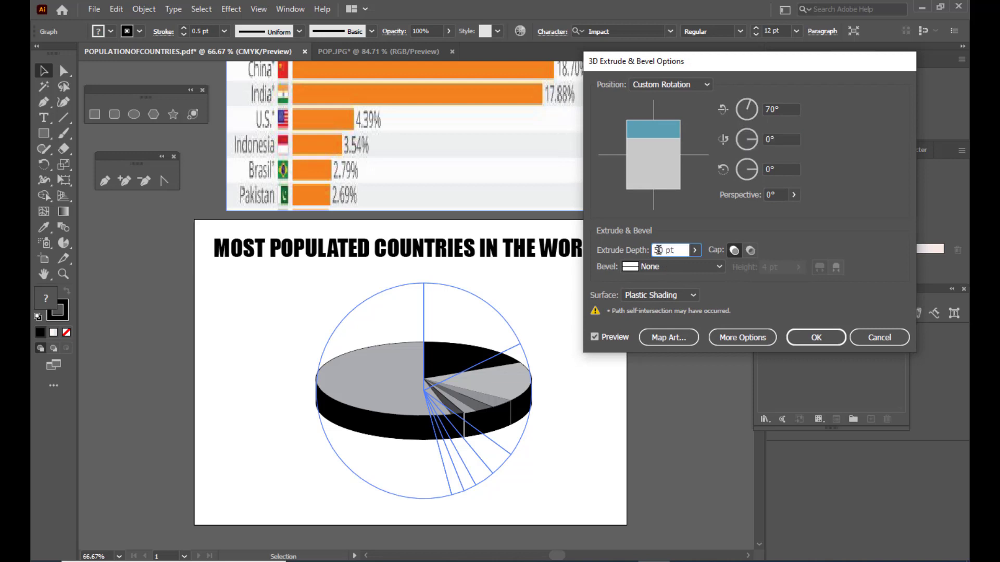
key("Up")
key("Up")
key("Up")
key("Up")
key("Up")
key("Up")
key("Up")
key("Up")
key("Up")
key("Up")
key("Up")
key("Up")
key("Up")
key("Up")
key("Up")
key("Up")
key("Up")
key("Up")
key("Up")
key("Up")
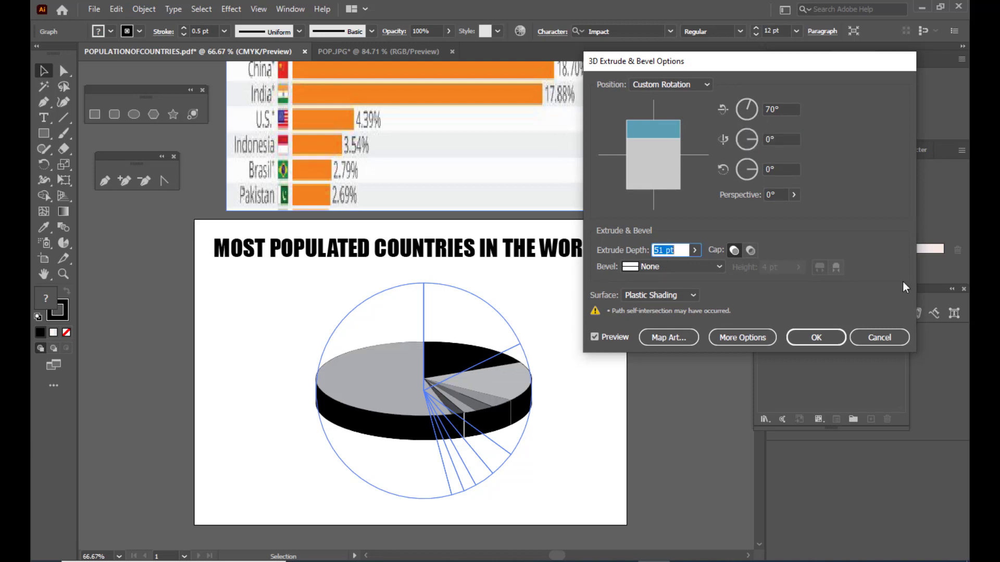
key("Up")
key("Up")
key("Up")
key("Up")
key("Up")
key("Up")
key("Up")
key("Up")
key("Up")
key("Up")
key("Up")
key("Up")
key("Up")
key("Up")
key("Up")
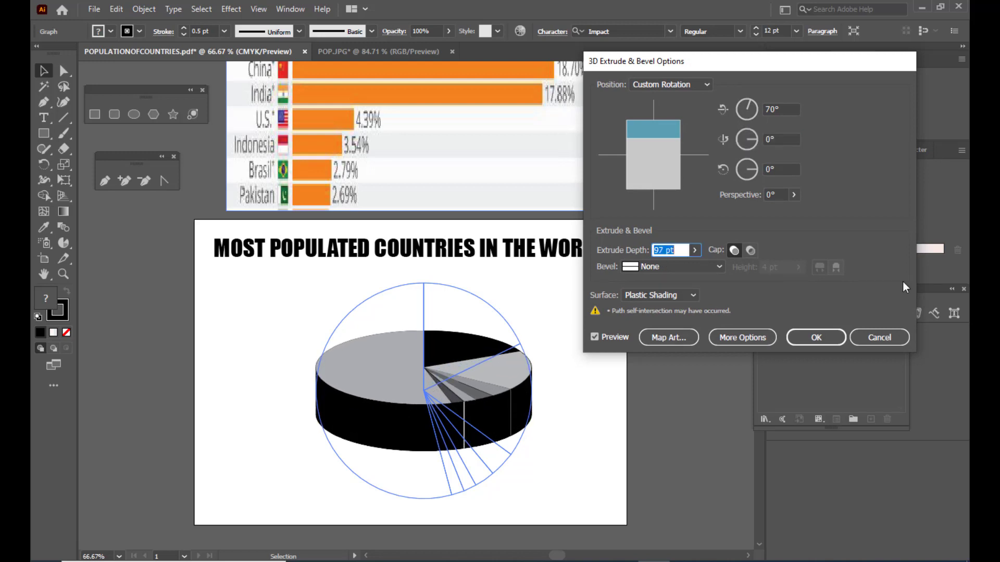
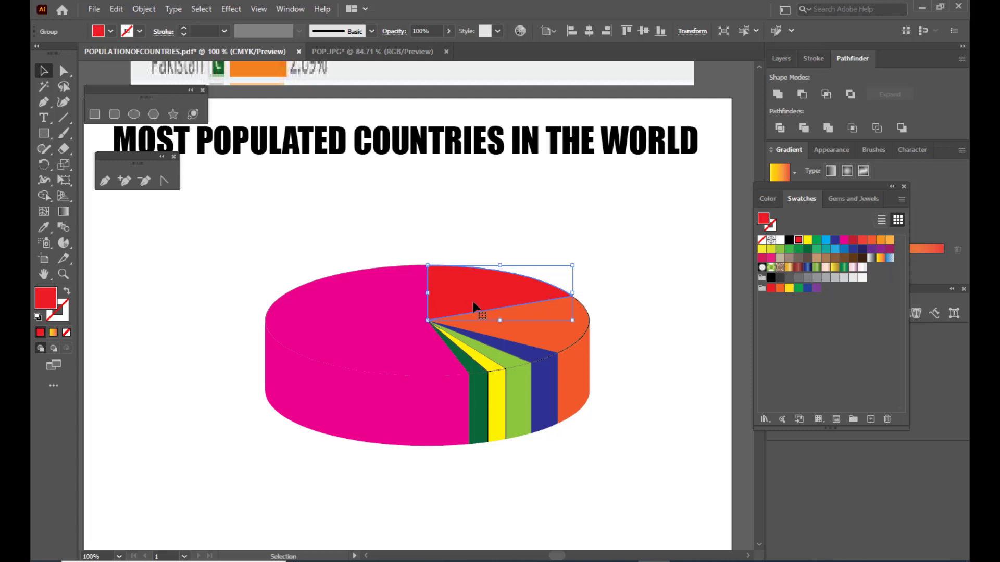
- Move the floating color swatches closer to the pie chart, leaving the pie uncovered
left_click_drag(816, 187, 783, 196)
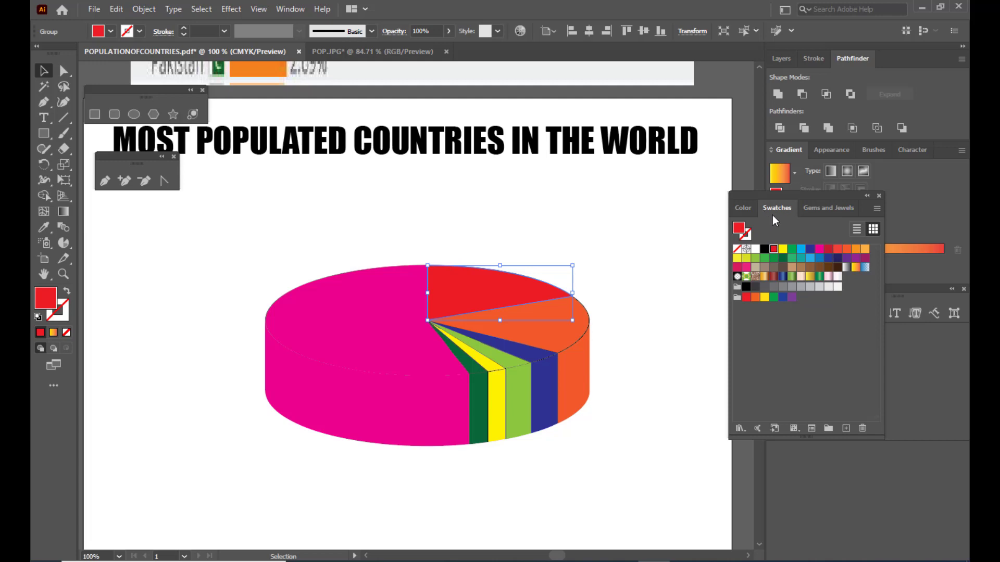
left_click_drag(765, 197, 712, 192)
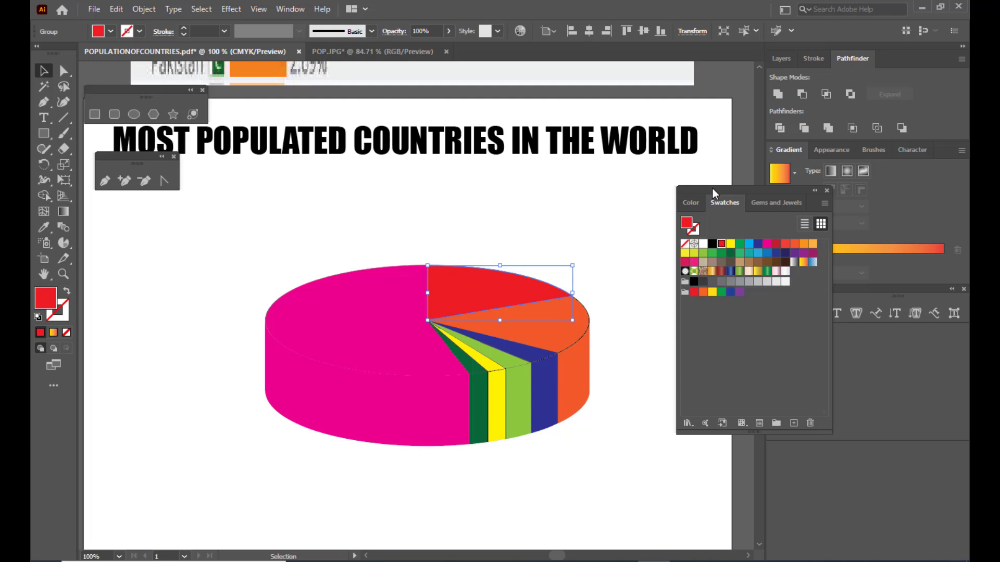
mouse_move(713, 189)
left_mouse_down()
mouse_move(734, 186)
mouse_move(723, 193)
left_mouse_up()
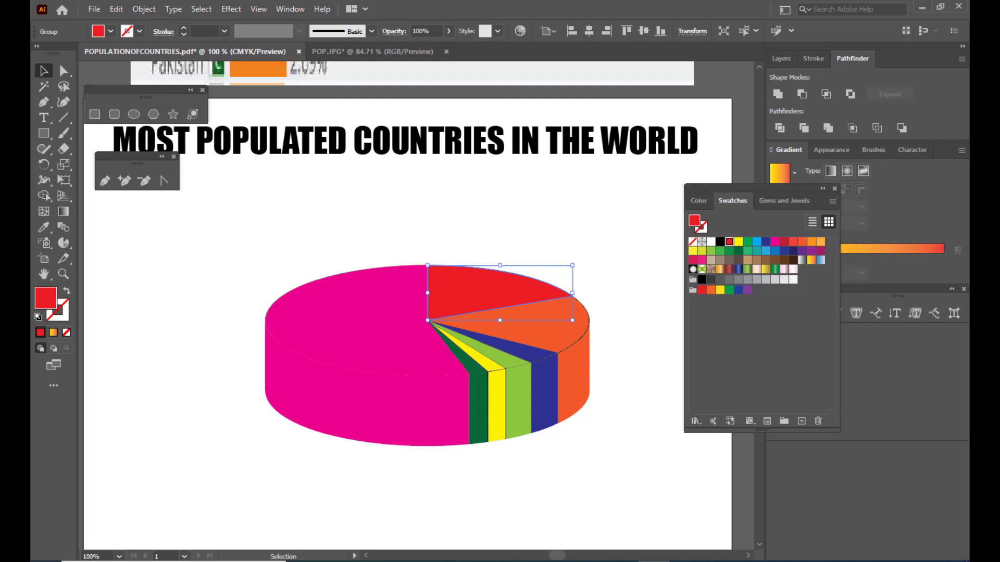
left_click(282, 10)
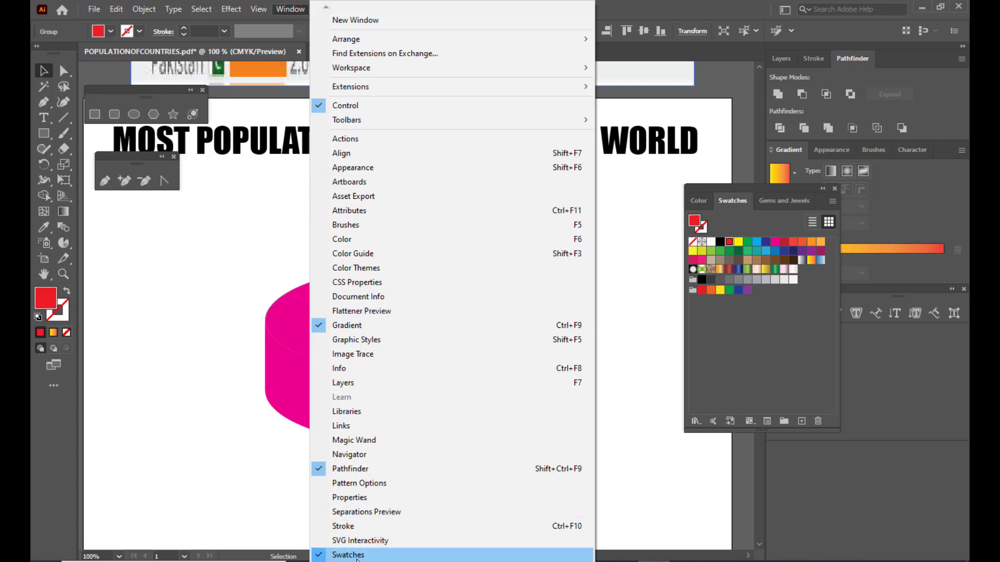
left_click_drag(748, 188, 744, 182)
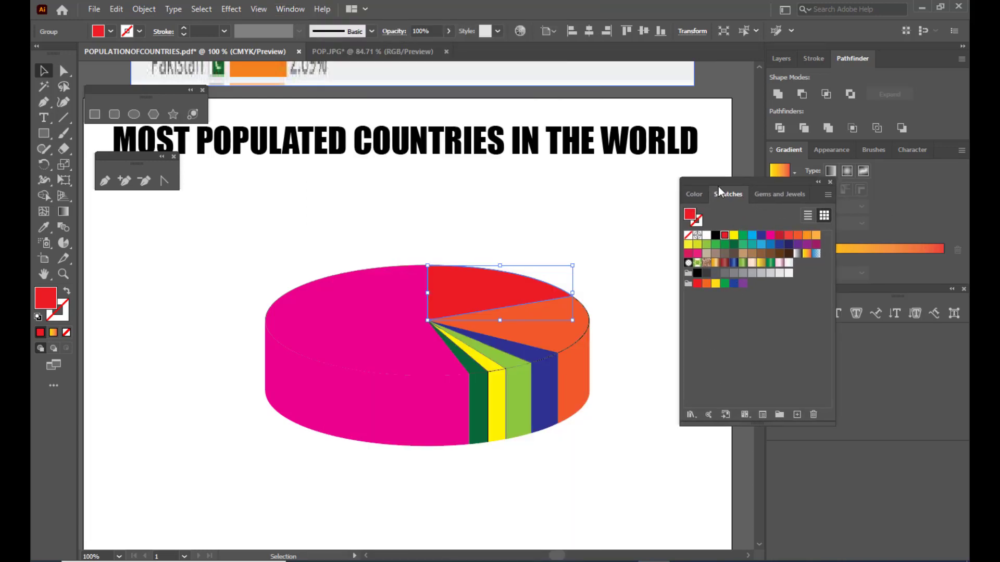
- Load the Gems and Jewels gradient library, place it near the pie, and fill the red slice's top face with the Garnet gradient
left_click(689, 415)
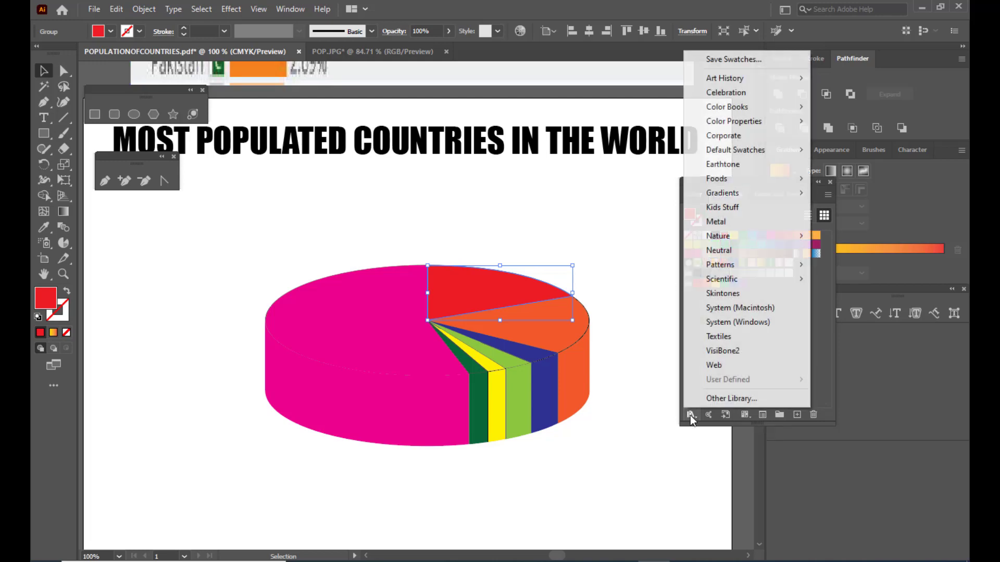
mouse_move(740, 195)
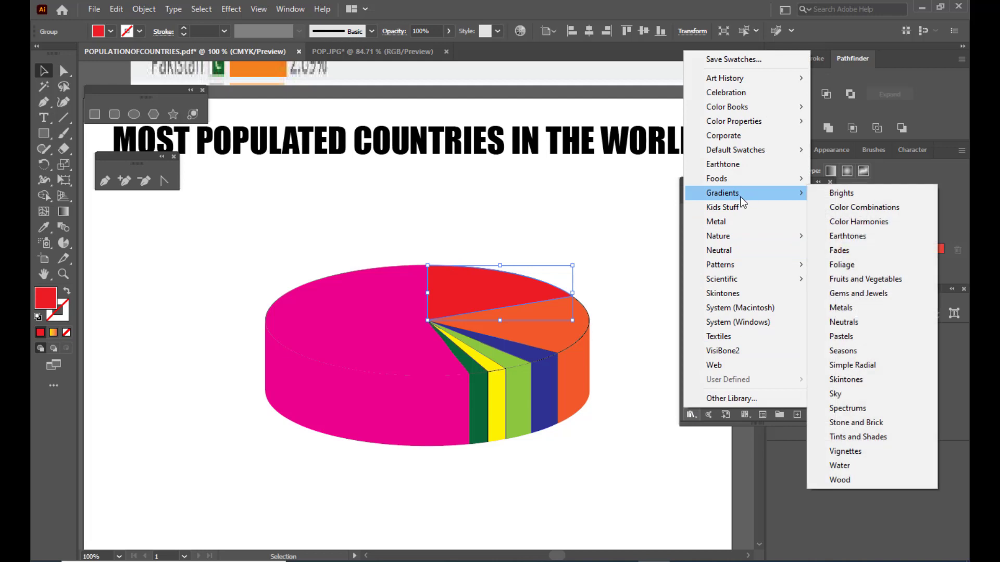
left_click(871, 294)
left_click_drag(772, 199, 657, 114)
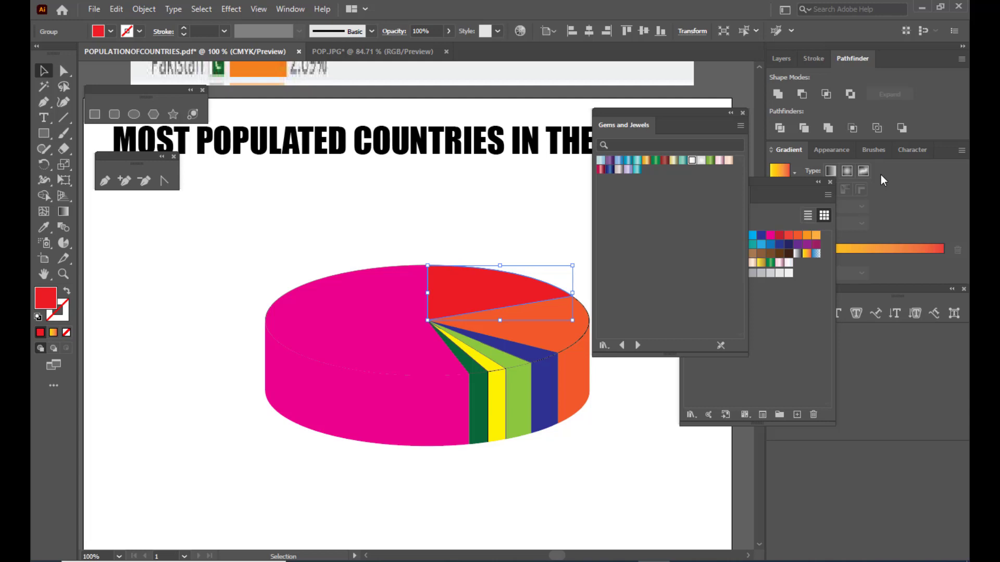
left_click_drag(651, 111, 670, 106)
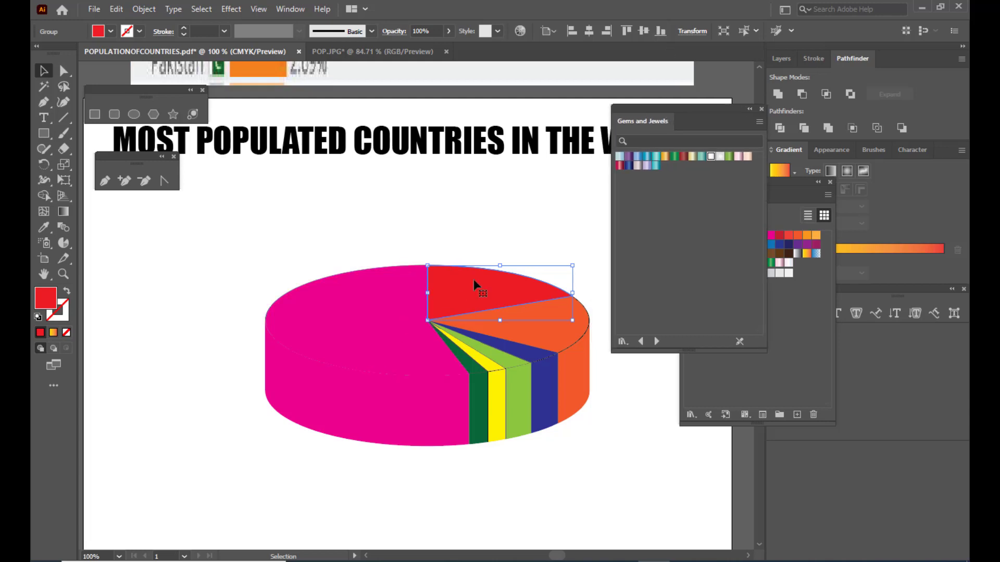
left_click(684, 158)
- Fill the orange slice's top face with the preset Orange, Yellow gradient, moving the swatch collections clear of the gradient settings
left_click(555, 327)
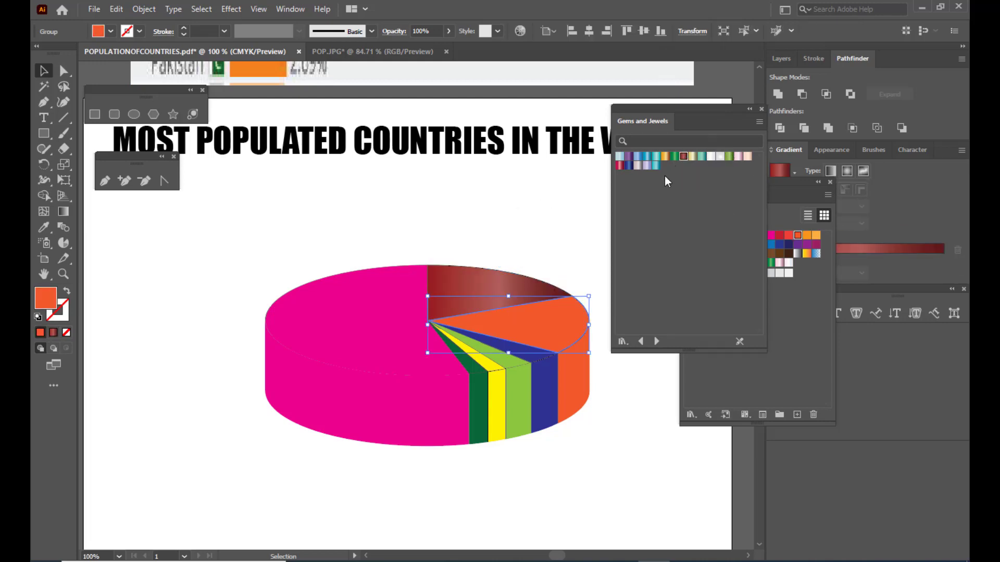
mouse_move(663, 108)
left_mouse_down()
mouse_move(614, 108)
mouse_move(663, 106)
left_mouse_up()
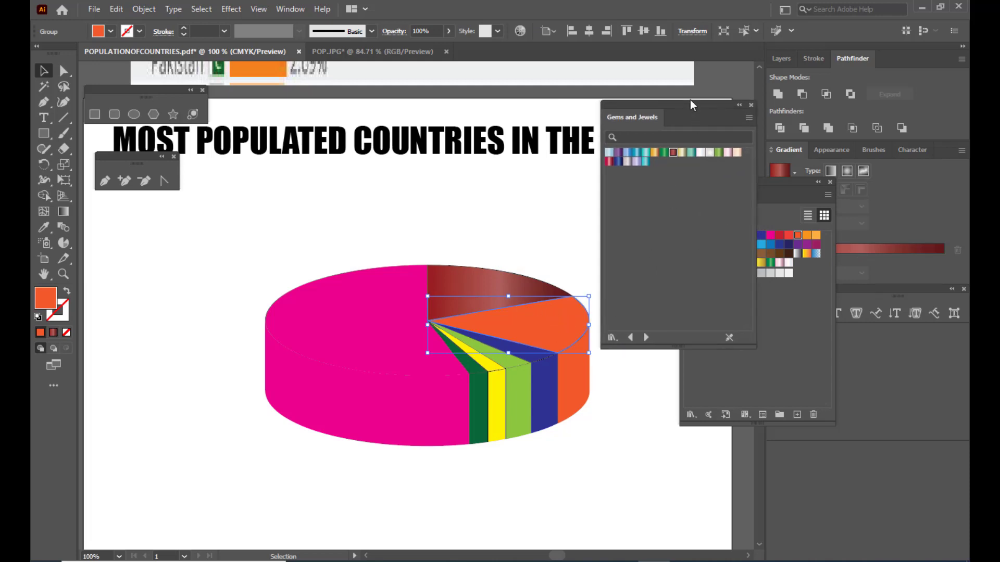
left_click_drag(682, 104, 667, 106)
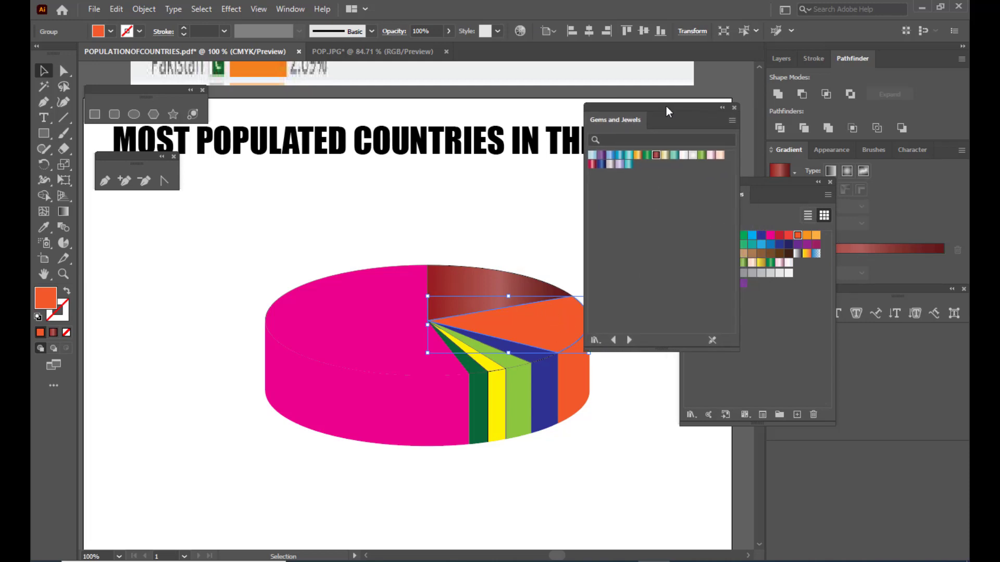
left_click_drag(780, 185, 781, 342)
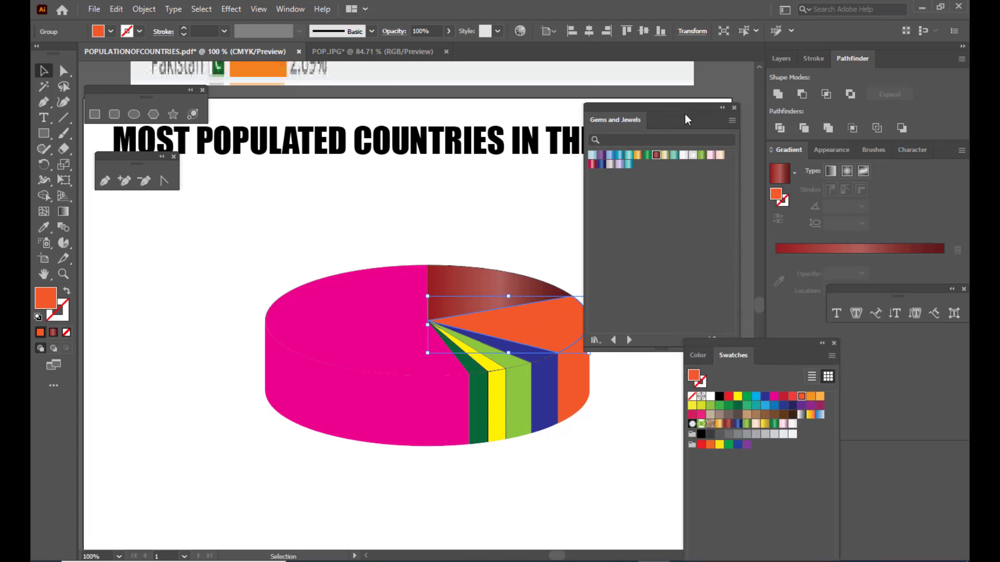
left_click_drag(677, 107, 679, 107)
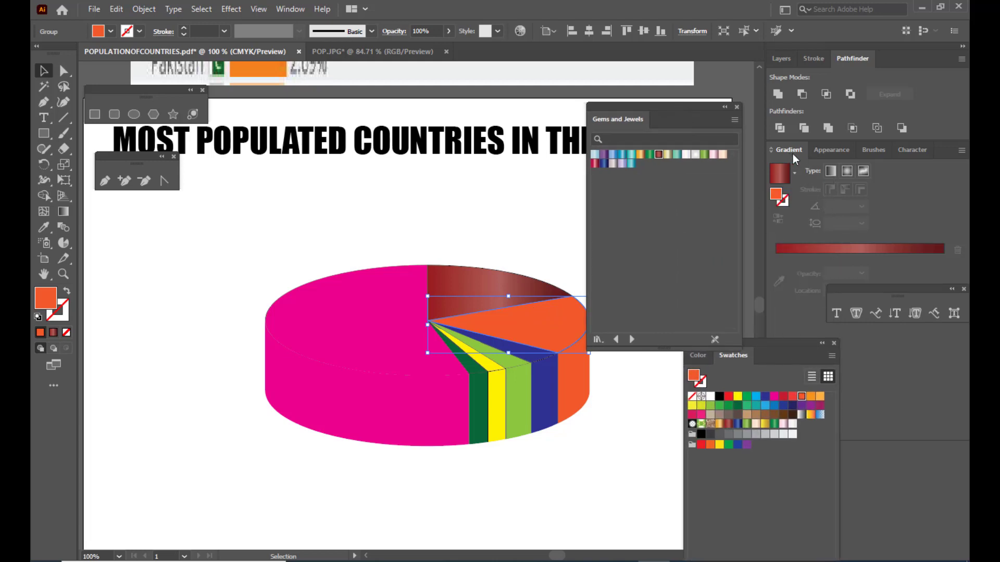
left_click(793, 172)
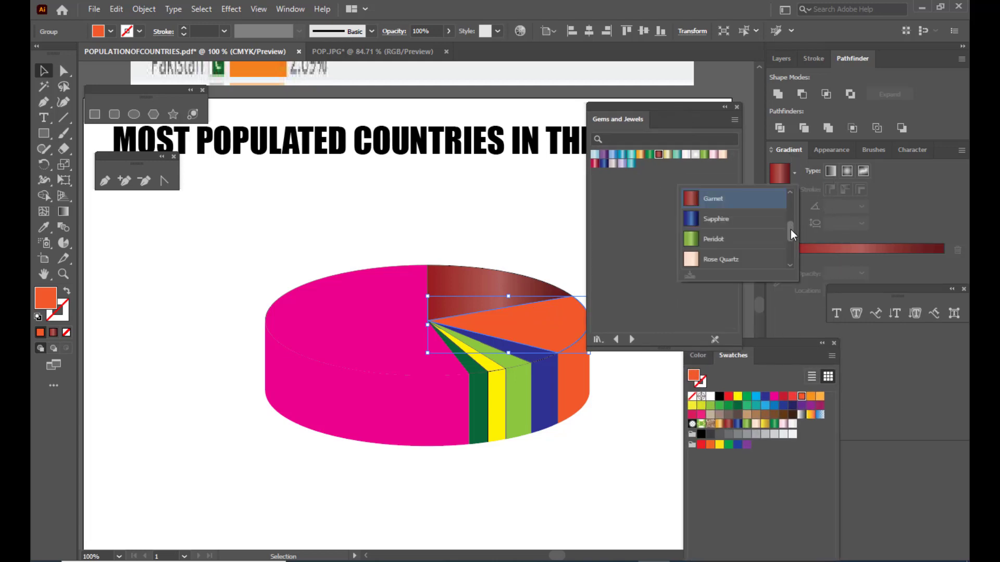
left_click_drag(790, 229, 789, 200)
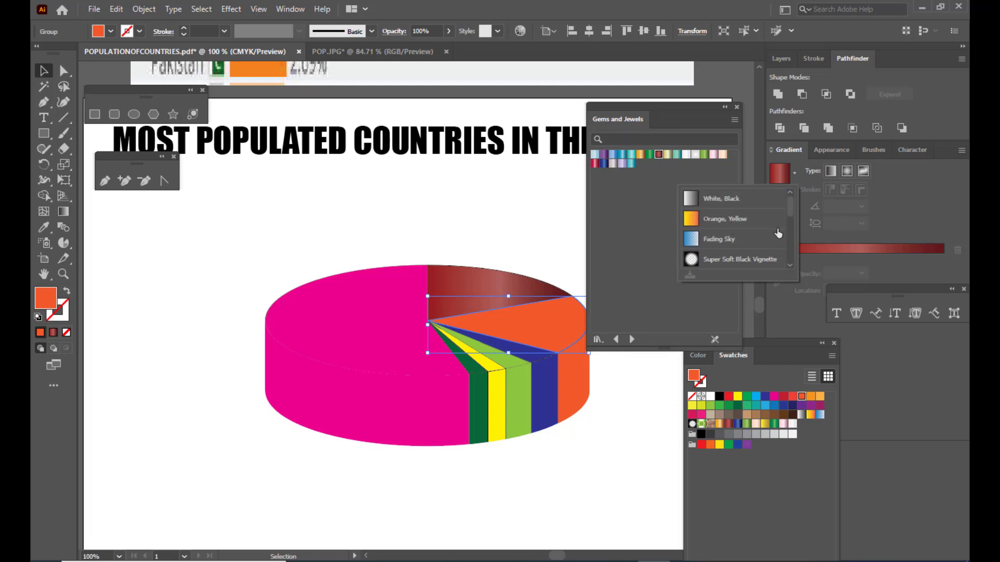
left_click(697, 223)
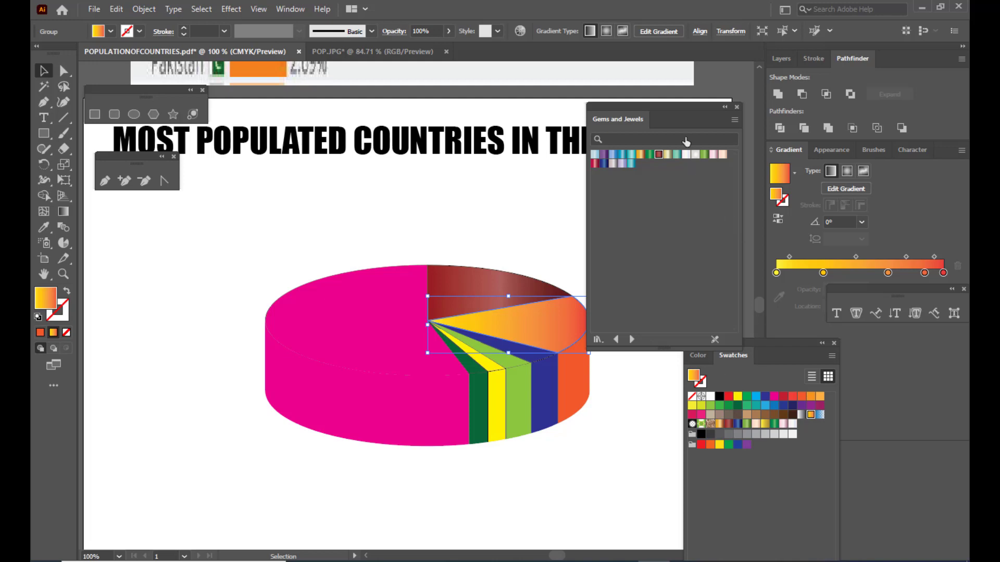
- Save the orange slice's current gradient as a new swatch and move the floating swatch collections away from the pie
left_click_drag(673, 106, 660, 93)
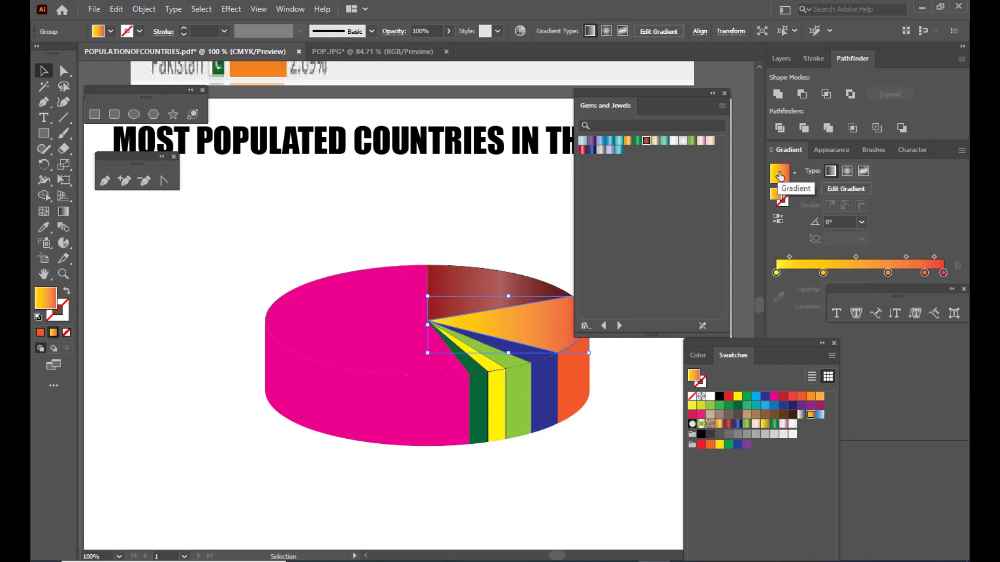
left_click_drag(779, 175, 777, 464)
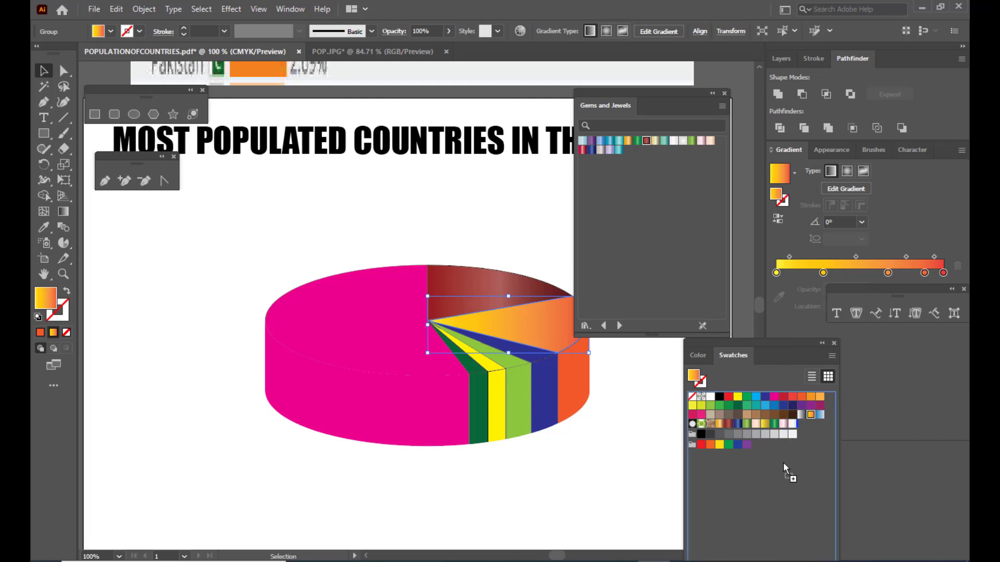
left_click_drag(783, 462, 783, 463)
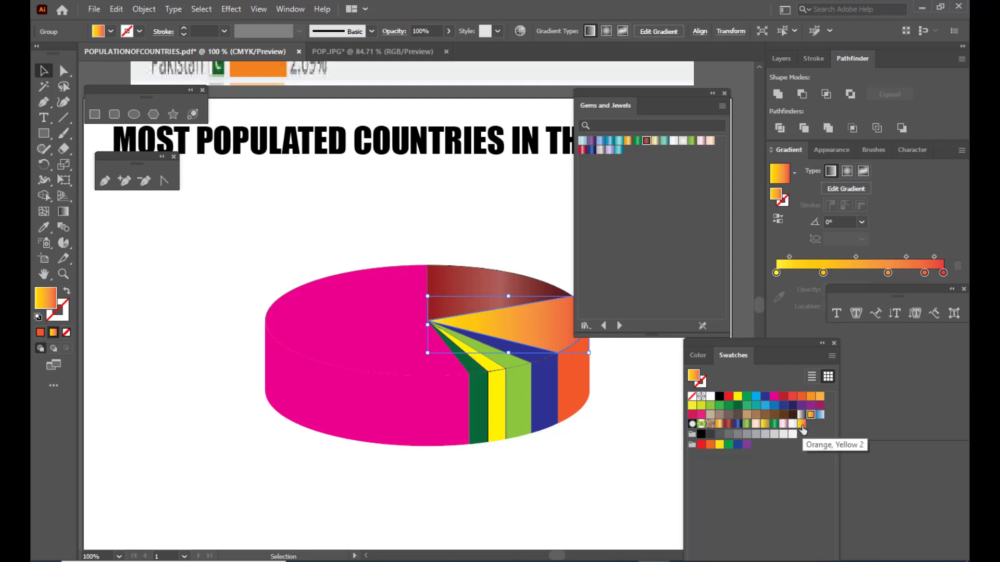
left_click_drag(752, 348, 759, 288)
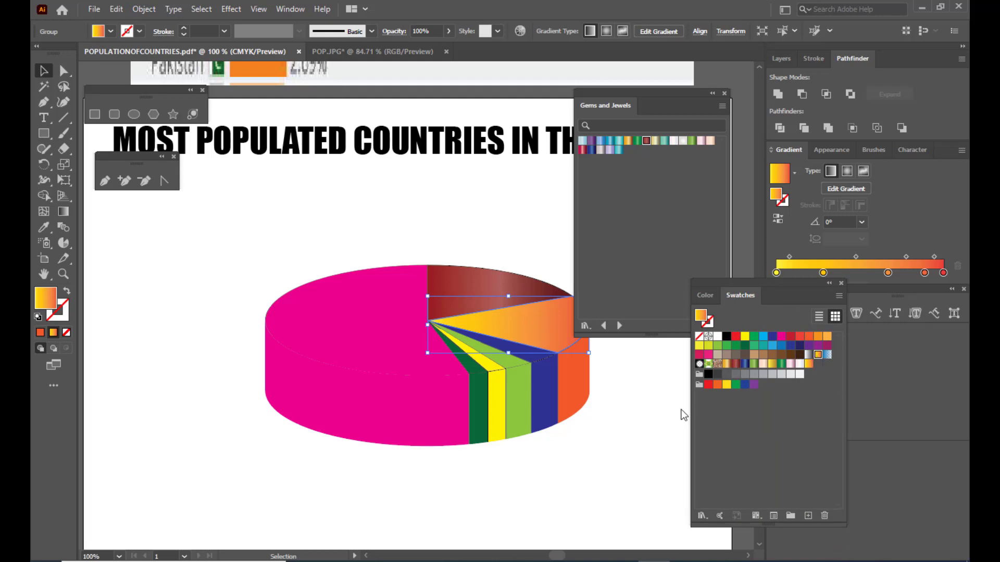
left_click_drag(595, 89, 636, 74)
- Fill the orange slice's side face with the same Orange, Yellow gradient as its top face
left_click(583, 239)
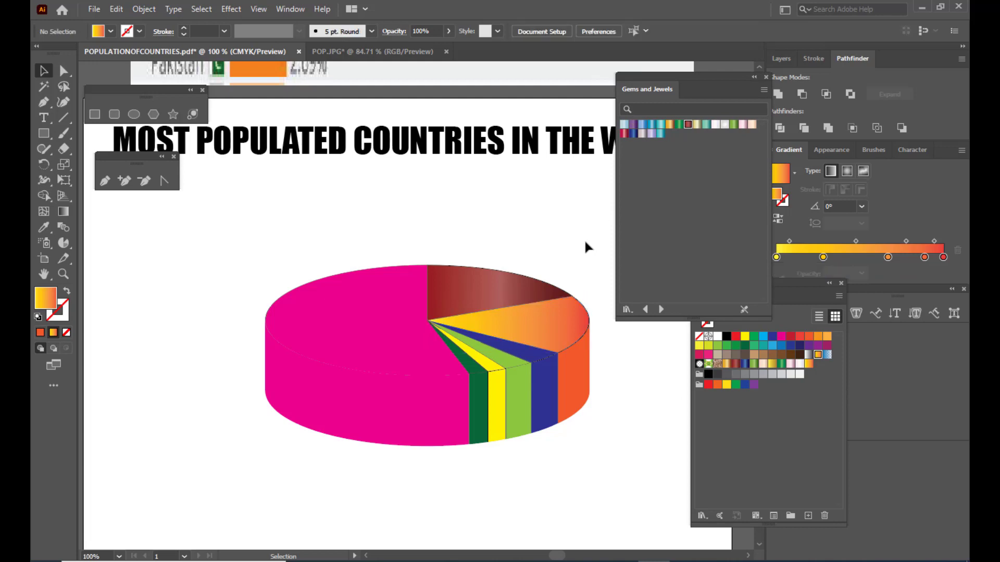
left_click(555, 327)
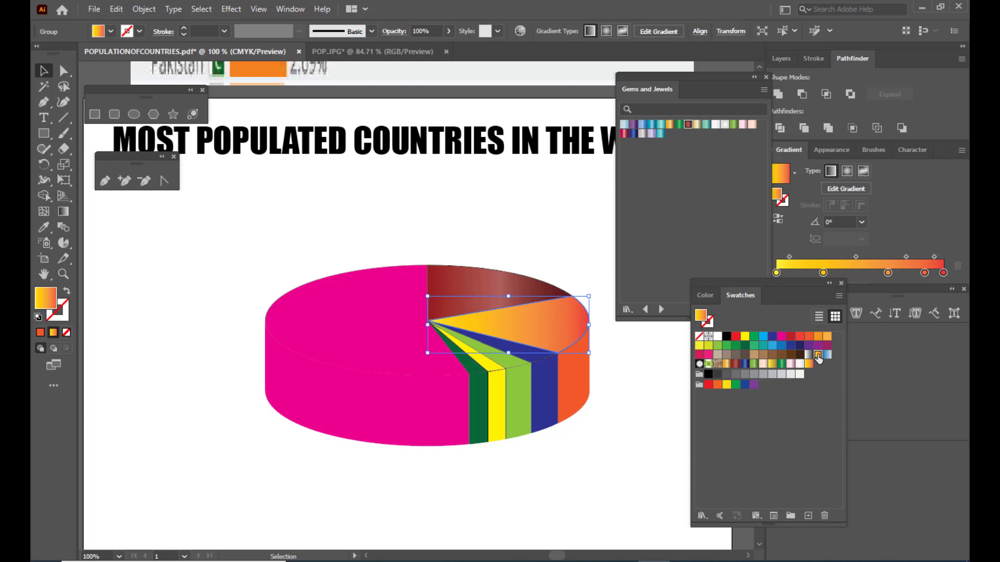
left_click(570, 413)
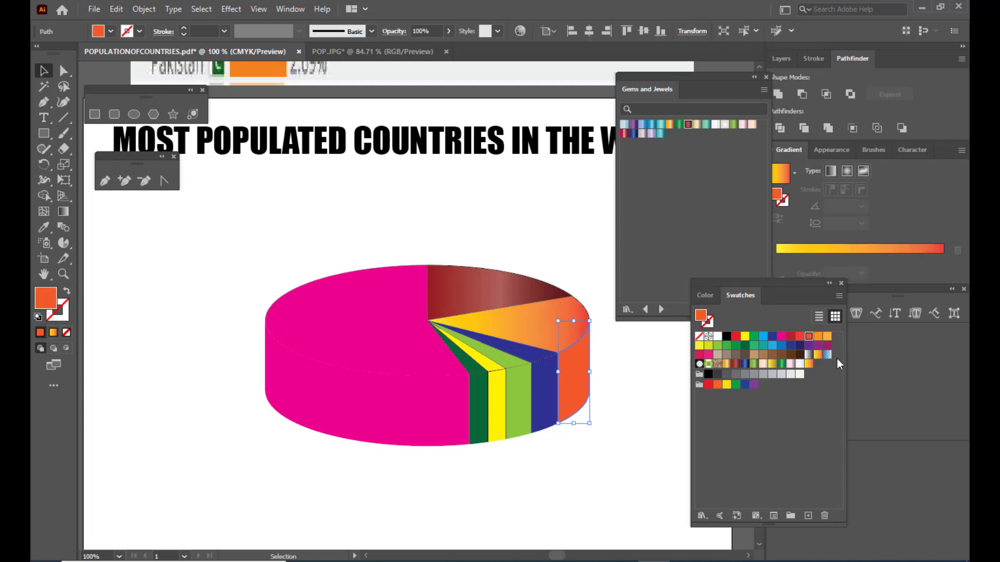
left_click(818, 356)
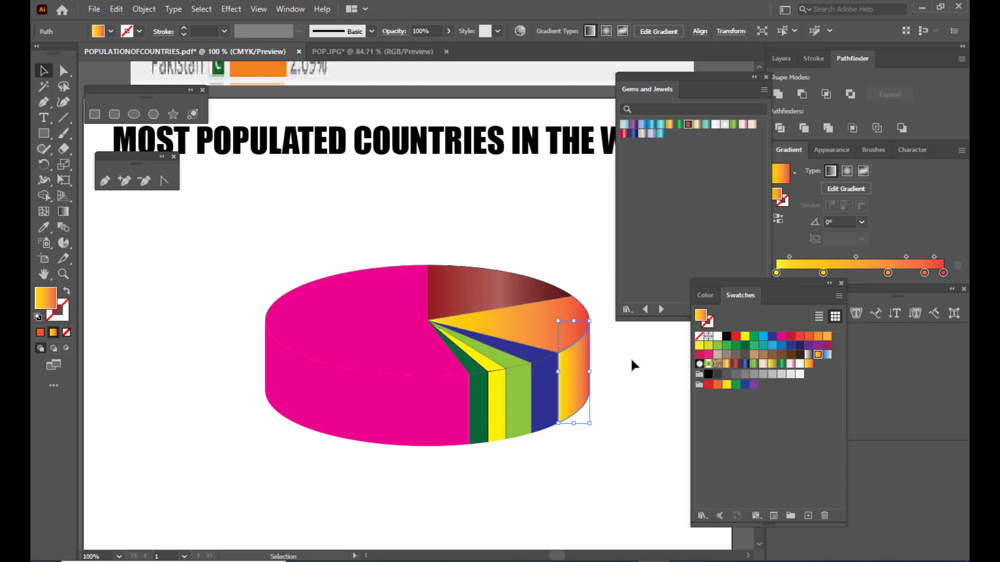
- Fill the top and side faces of the dark blue slice with the Sapphire gradient from Gems and Jewels
left_click(527, 356)
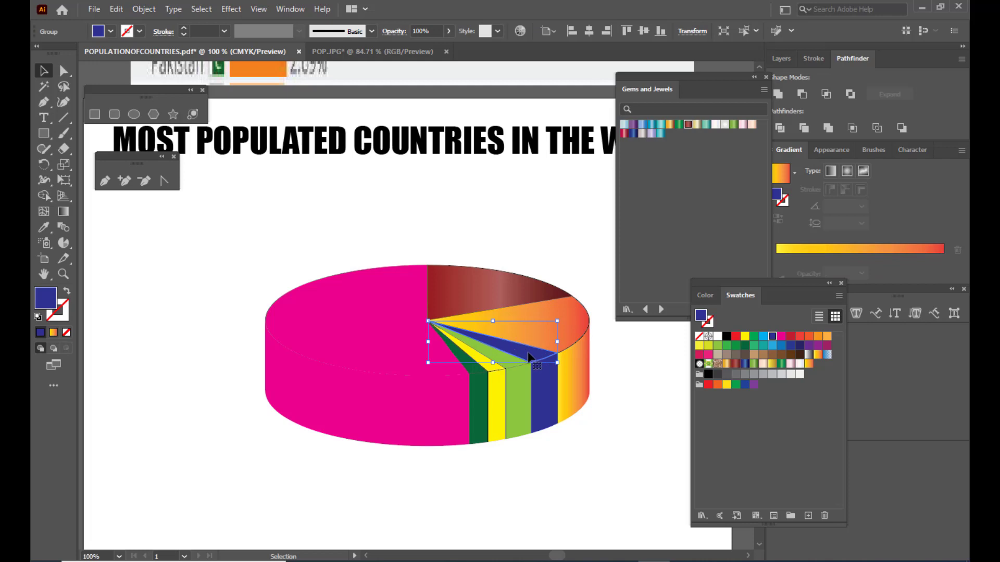
left_click(634, 136)
left_click(546, 408)
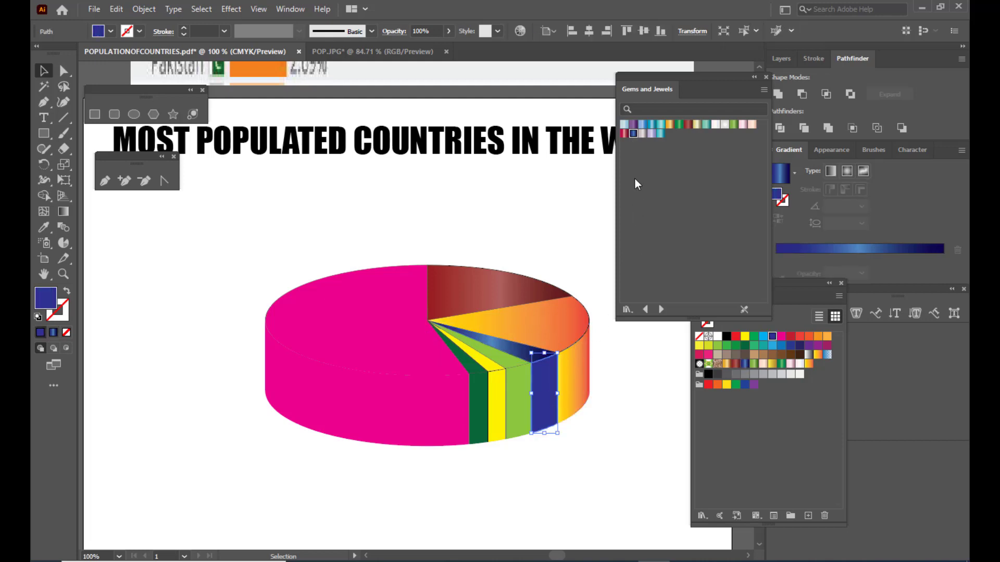
left_click(634, 135)
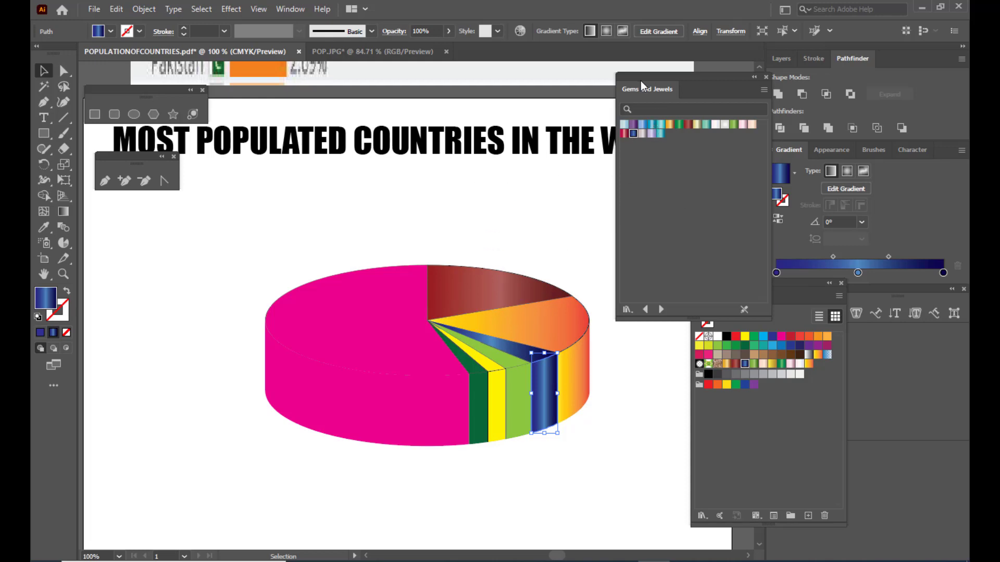
- Fill the top and side faces of the light green slice with the Peridot gradient from Gems and Jewels
left_click_drag(641, 74, 664, 77)
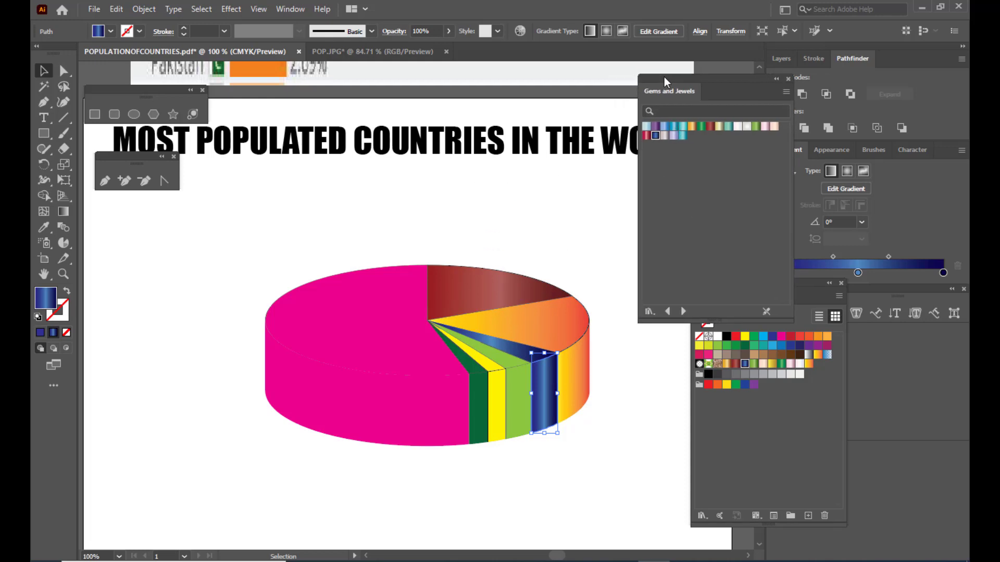
left_click(509, 365)
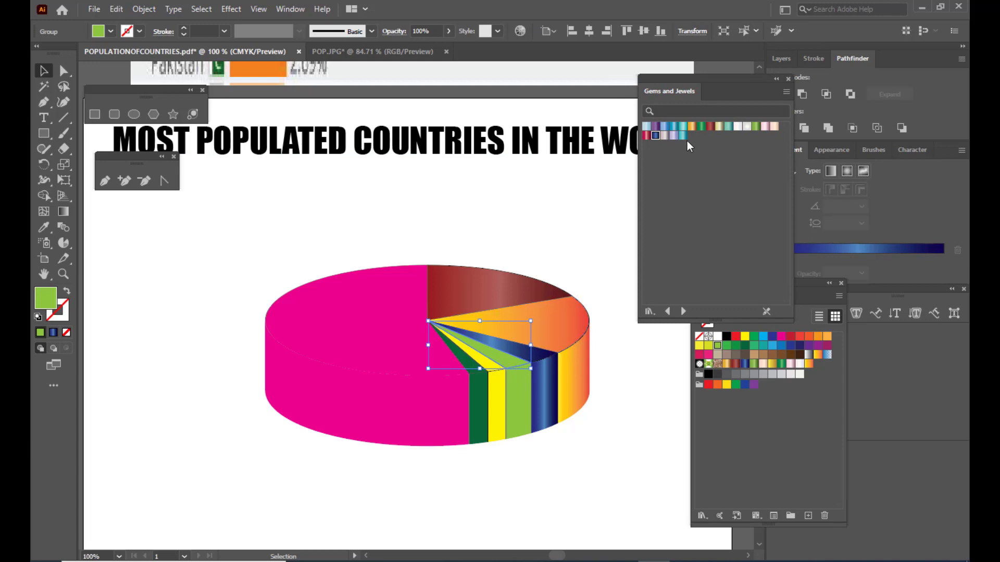
left_click(756, 131)
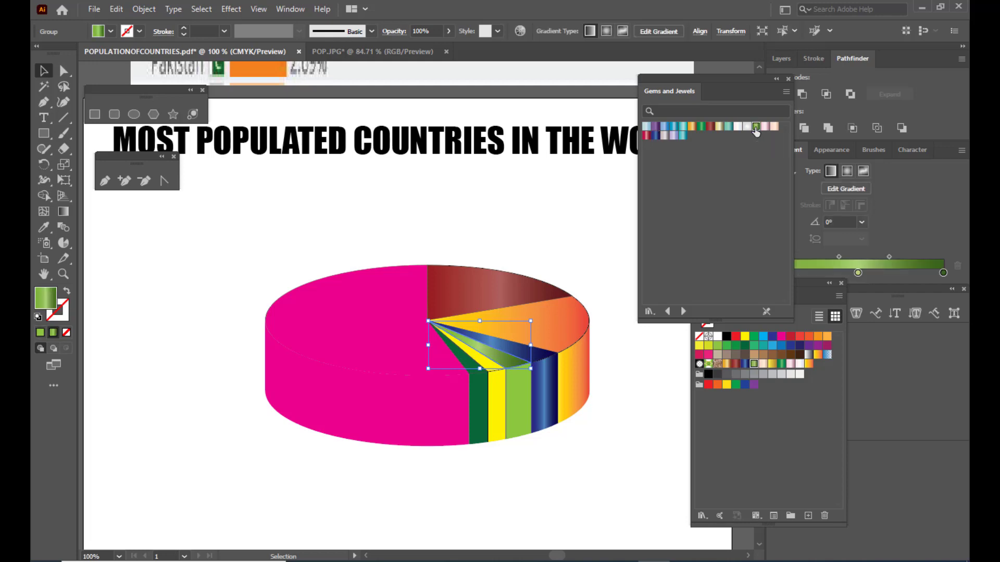
left_click(516, 392)
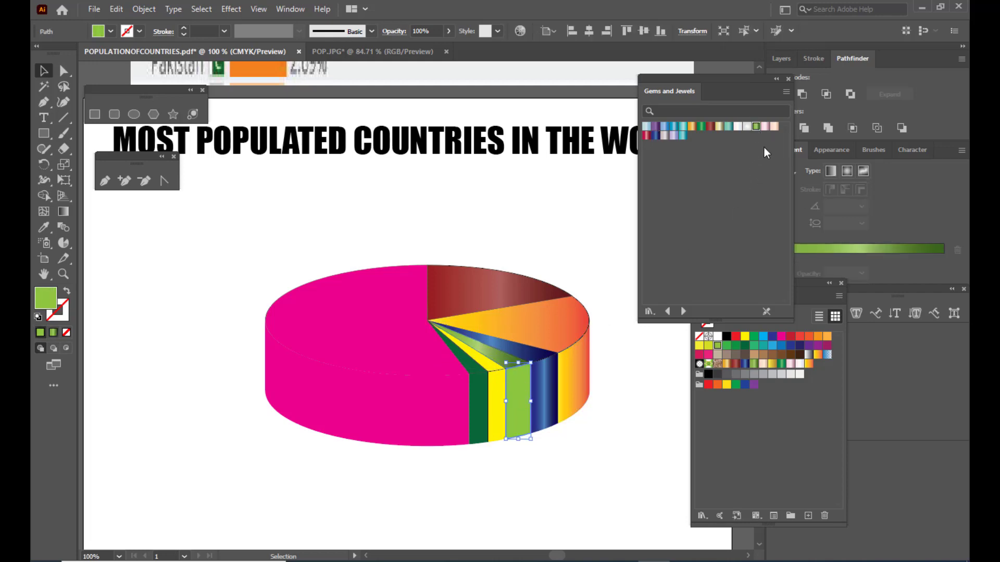
left_click(756, 126)
- Apply the current green linear gradient to the yellow slice's top face and remove its middle color stop
left_click(471, 362)
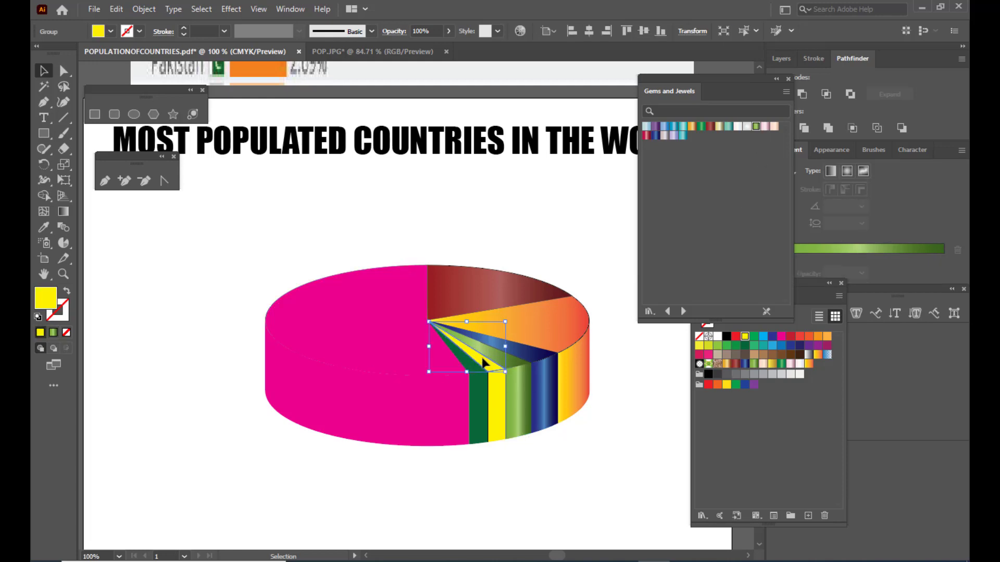
left_click_drag(689, 76, 617, 78)
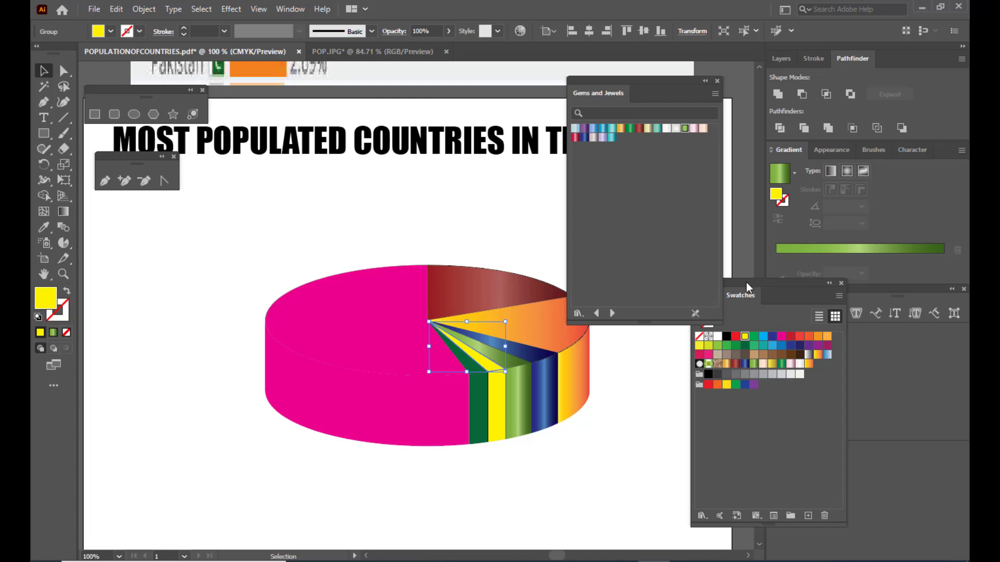
left_click_drag(745, 282, 793, 328)
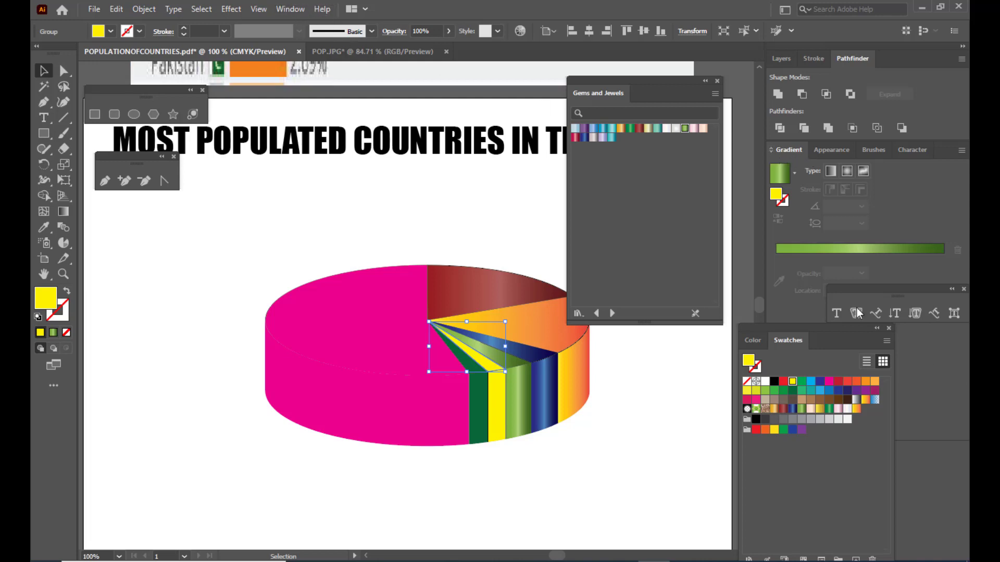
left_click(789, 257)
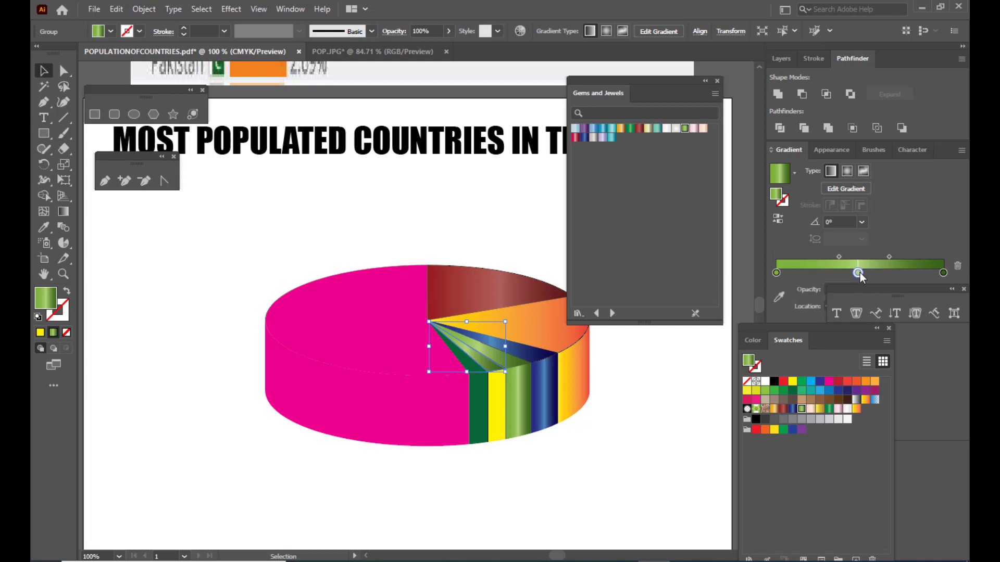
left_click_drag(858, 273, 817, 293)
- Set the first color stop of the top face's gradient to a light yellow, about C 2, M 7, Y 71, K 0
left_click(777, 274)
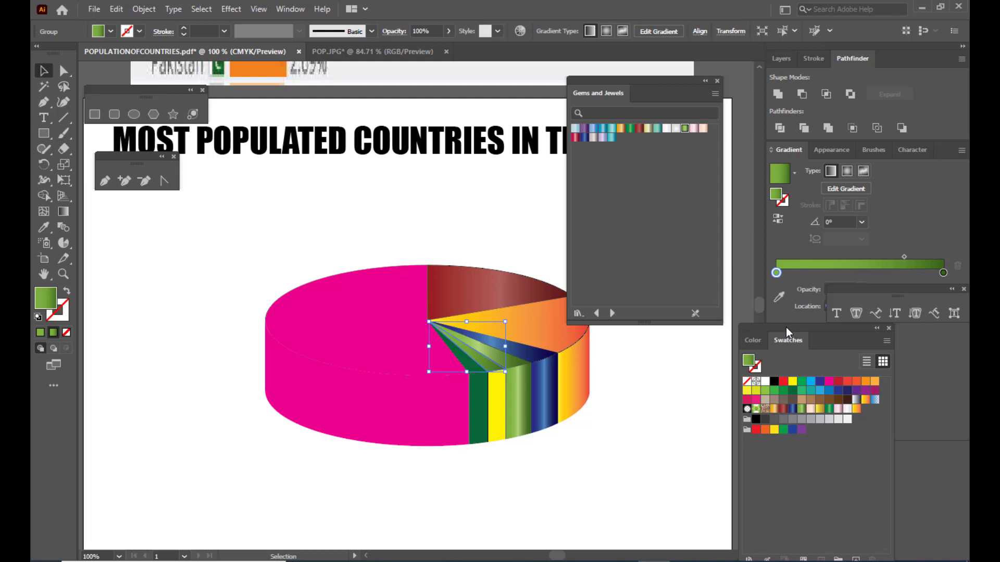
left_click_drag(785, 327, 716, 327)
left_click(688, 340)
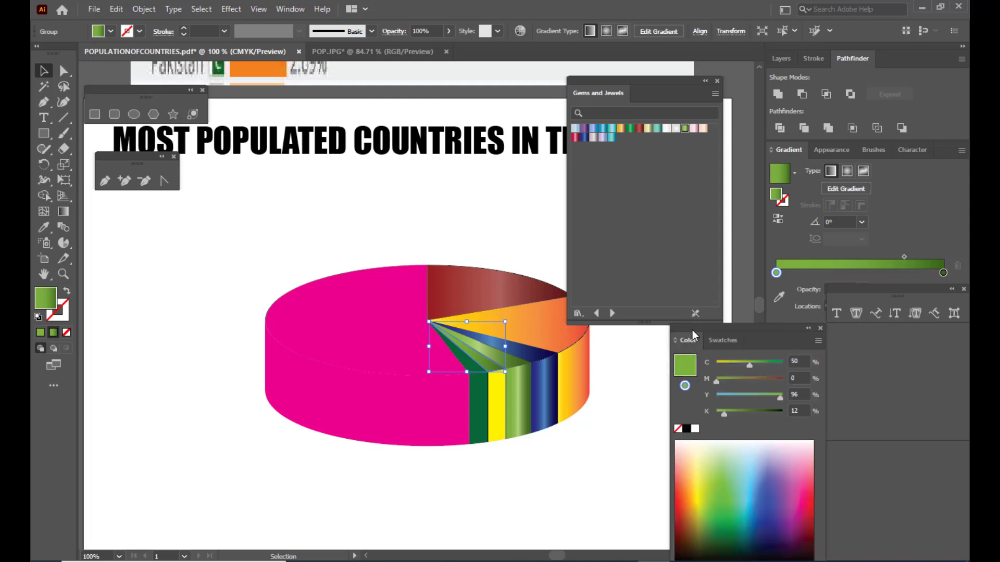
left_click(692, 483)
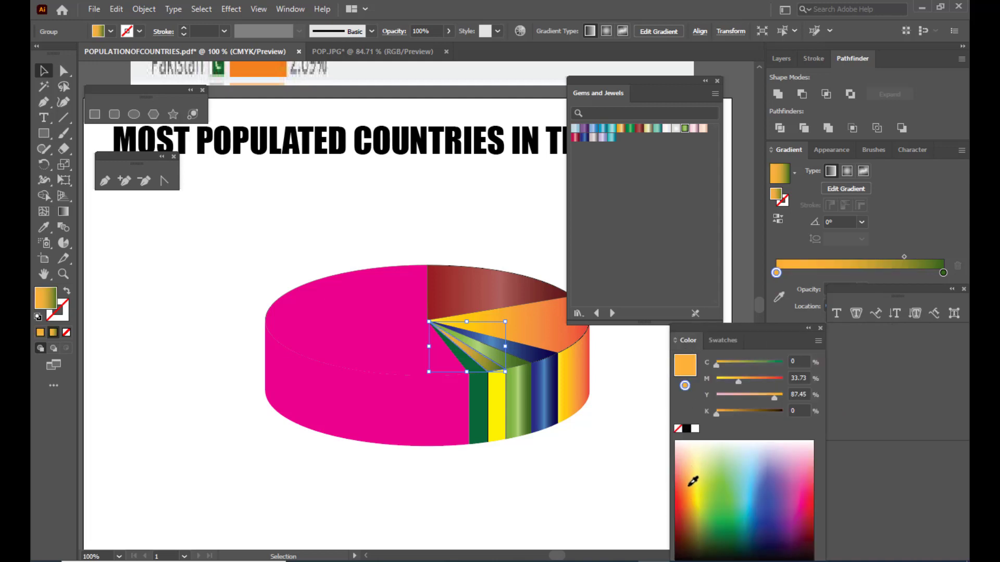
left_click(698, 469)
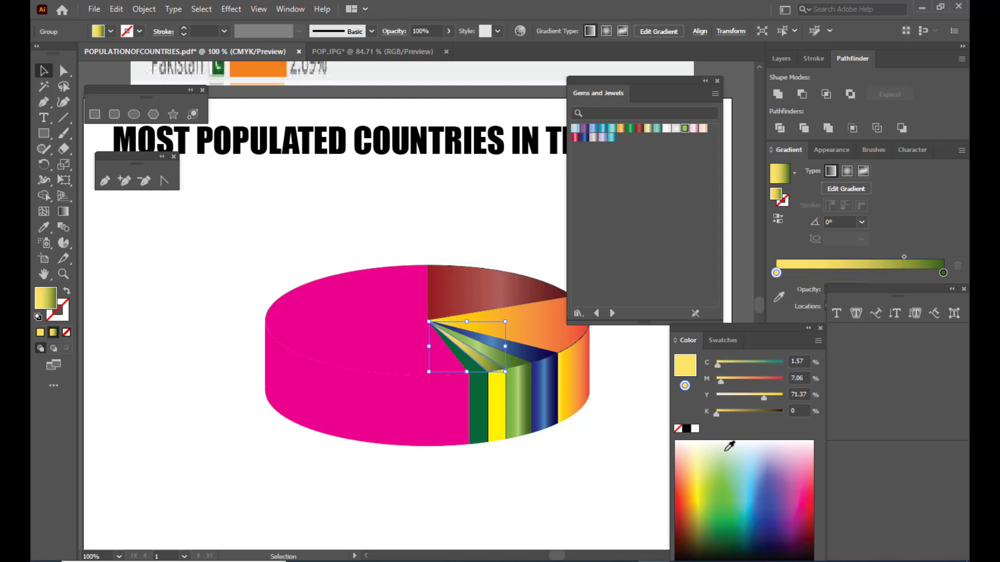
- Set the gradient's end stop to golden orange, about C 15, M 42, Y 100, K 1, separating the color and swatch collections
left_click(943, 272)
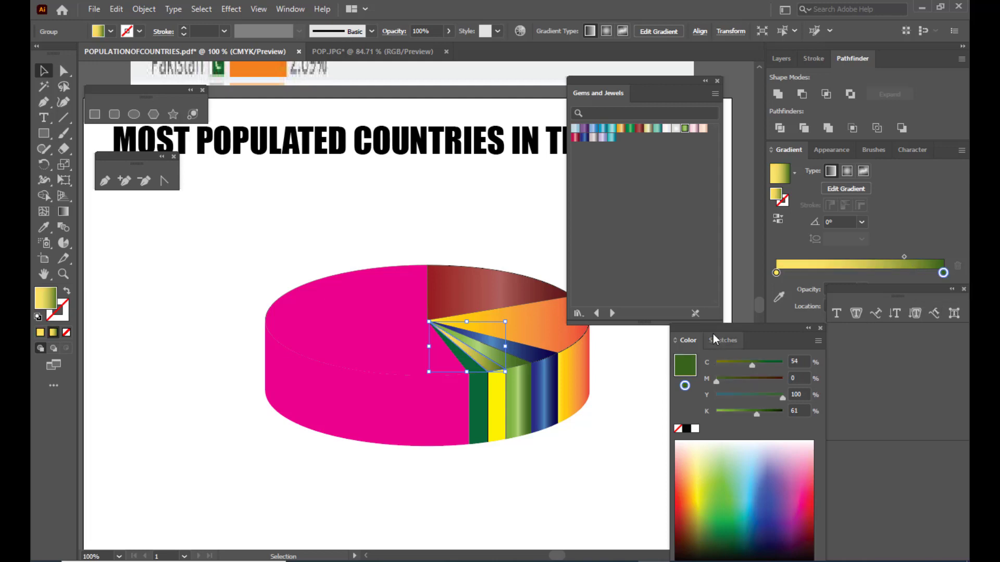
left_click_drag(722, 329, 721, 221)
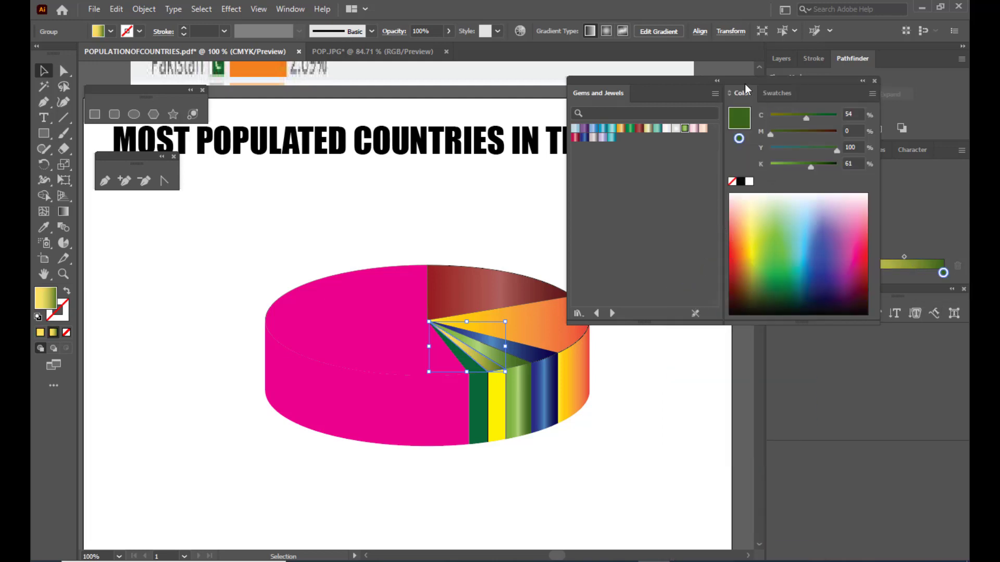
left_click_drag(744, 89, 669, 293)
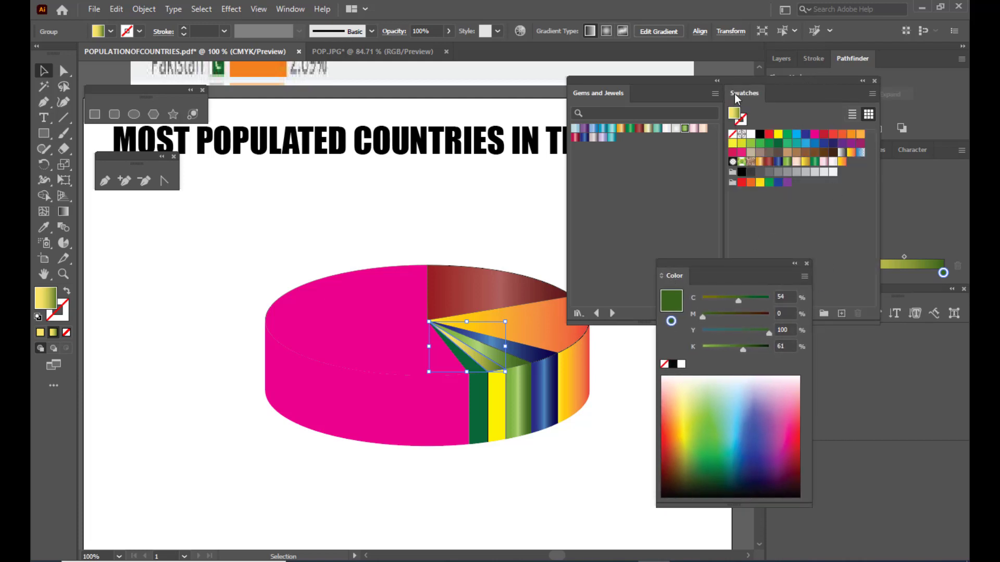
left_click_drag(734, 94, 96, 284)
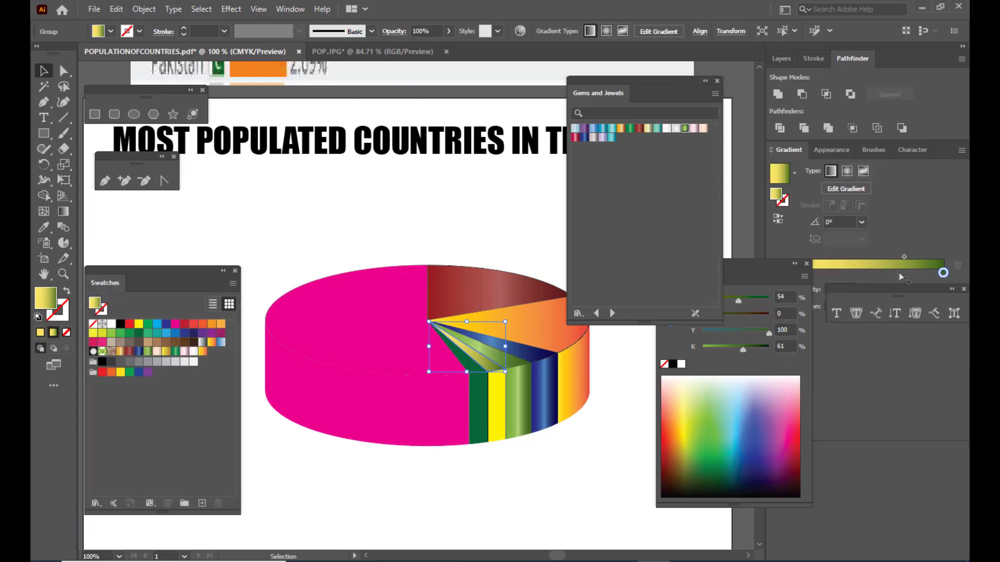
left_click_drag(760, 268, 774, 288)
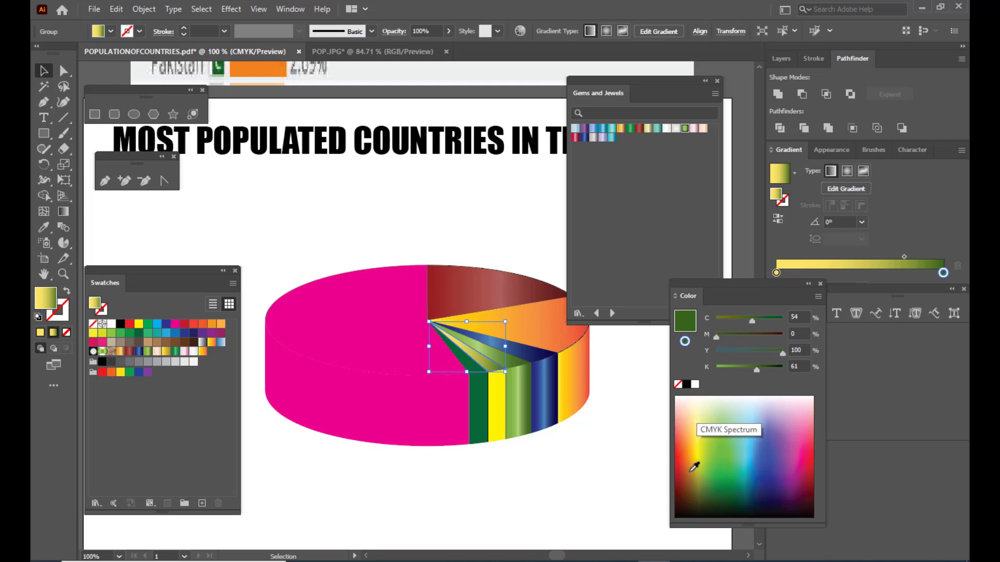
left_click(694, 462)
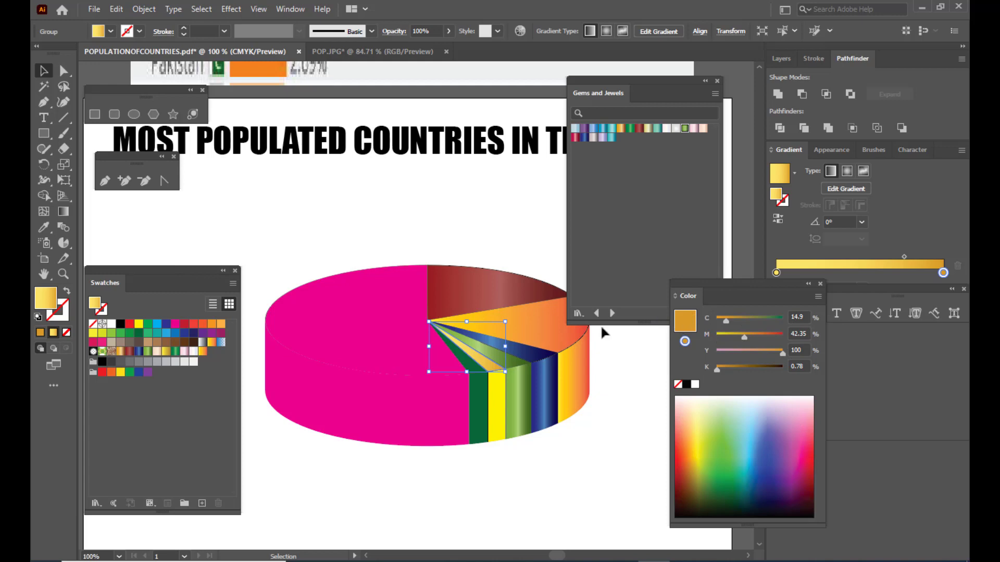
- Save the golden orange as a new swatch and fill the yellow slice's side face with it
left_click_drag(124, 277, 162, 253)
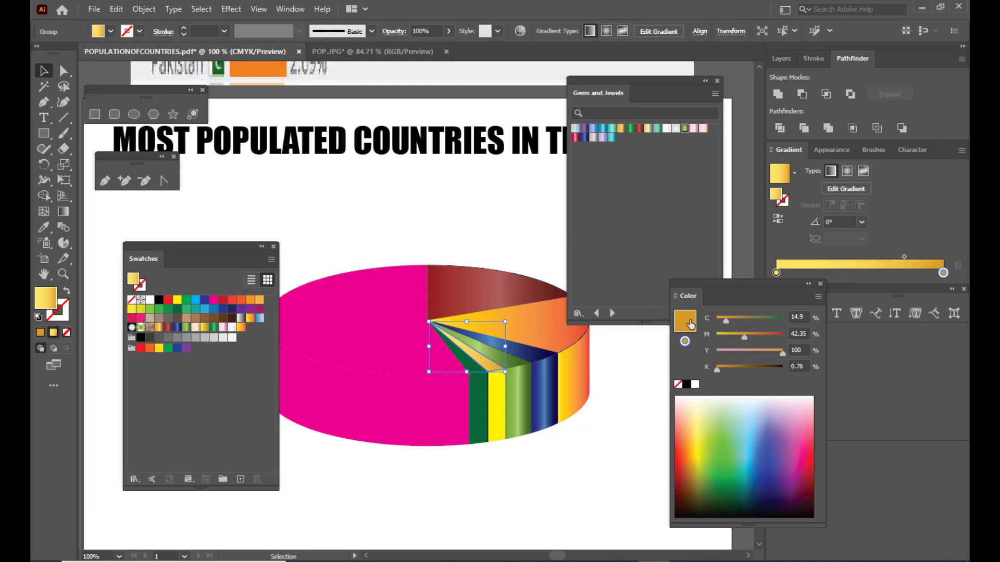
left_click_drag(691, 324, 222, 407)
left_click(499, 393)
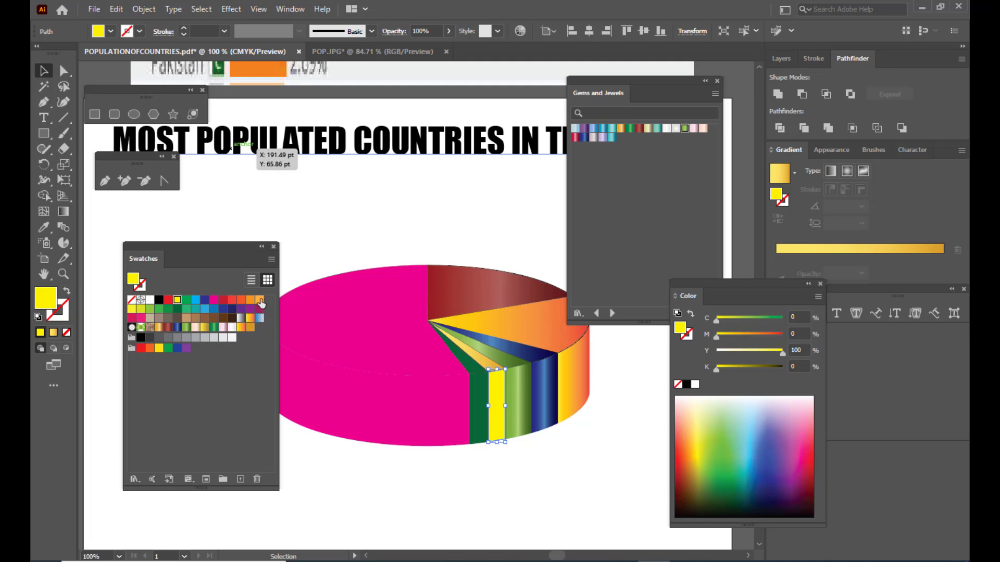
left_click(250, 328)
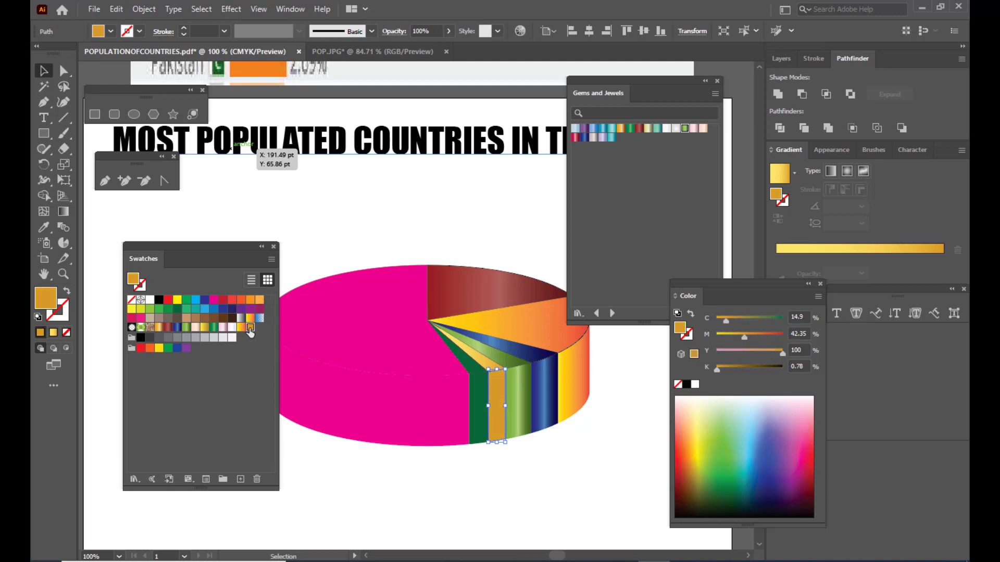
- Fill the side and top faces of the dark green slice with the Emerald gradient from Gems and Jewels
left_click(484, 394)
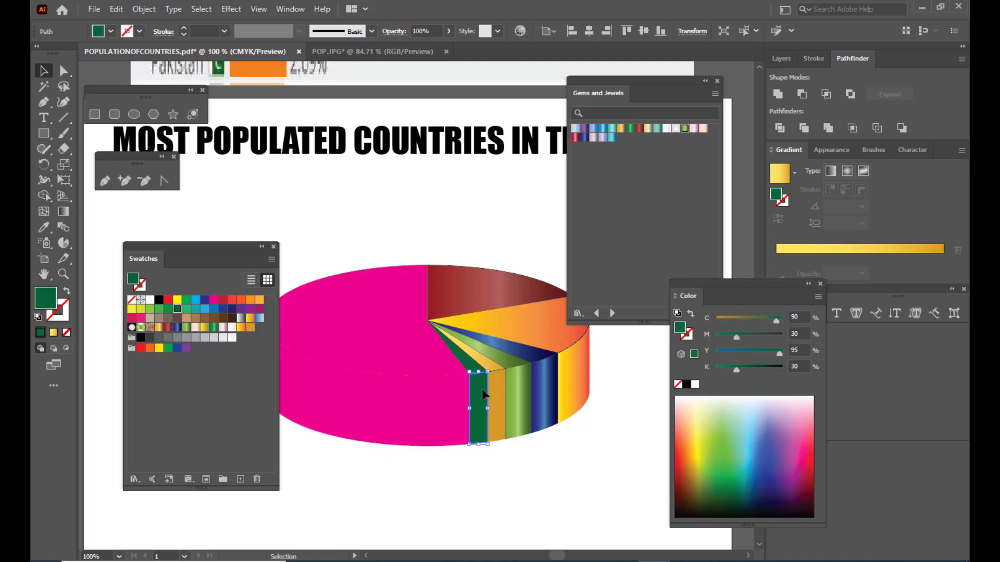
left_click(630, 129)
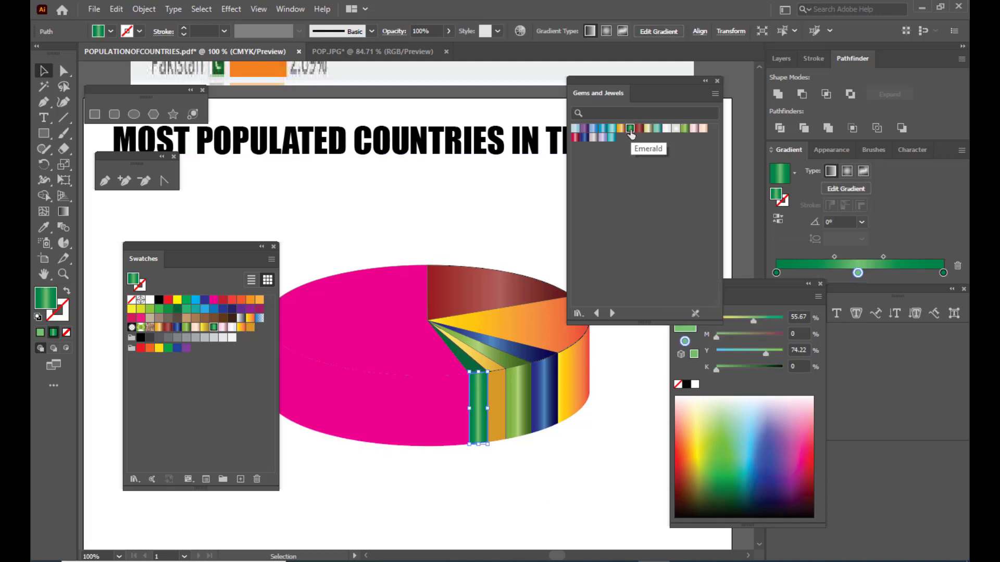
left_click(459, 346)
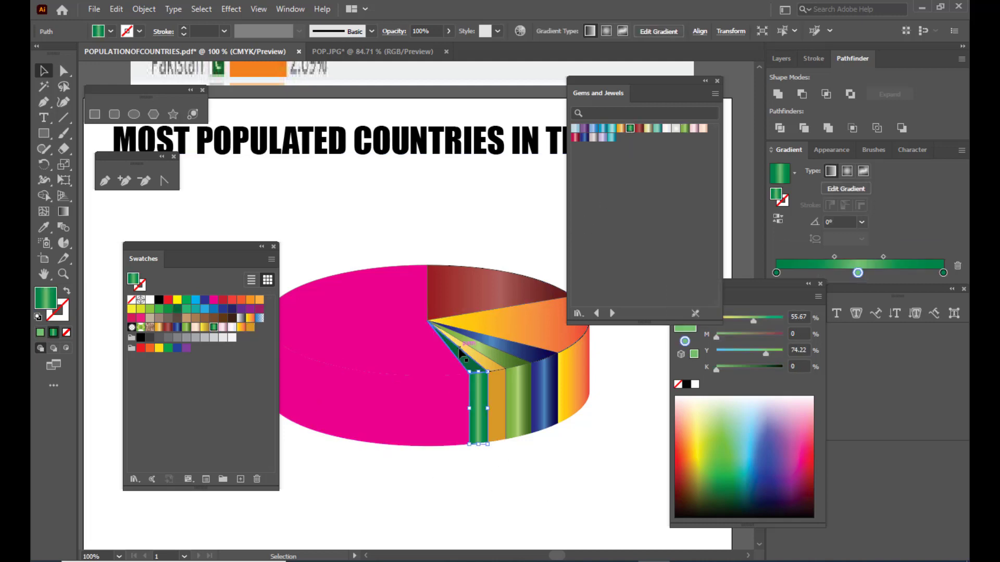
left_click(630, 129)
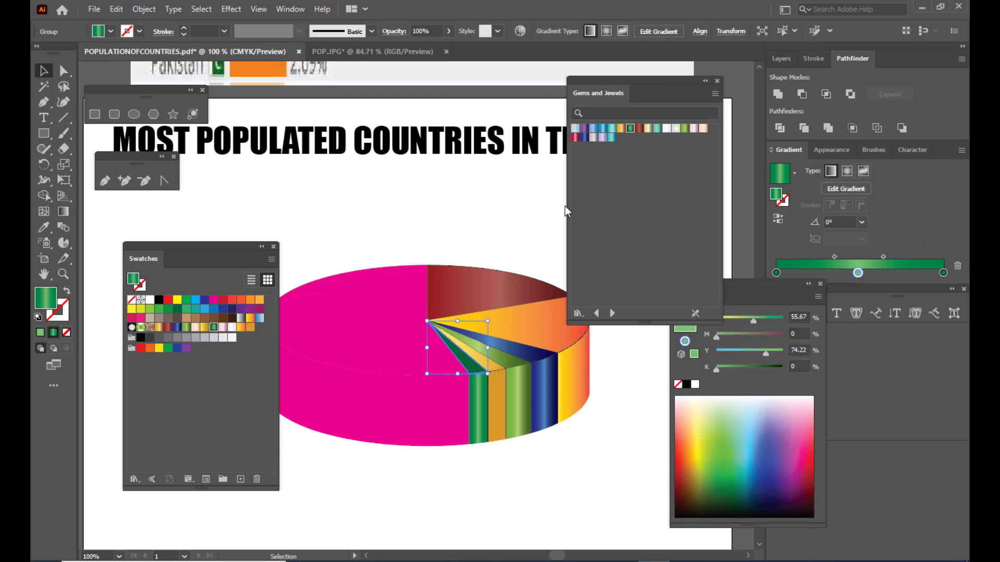
- Fill the top and side faces of the large magenta slice with the Pink Tourmaline gradient from Gems and Jewels
left_click(365, 293)
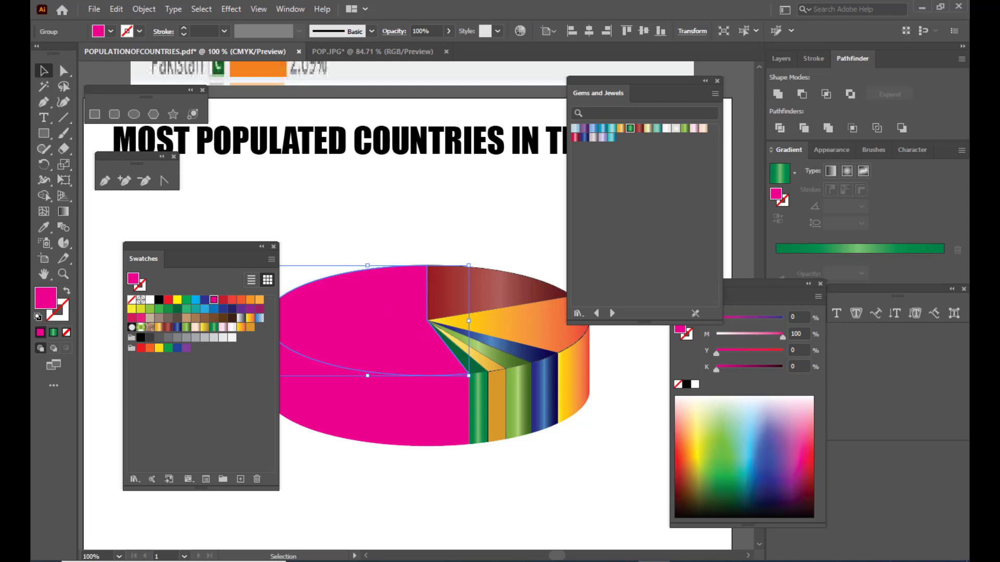
left_click(693, 131)
left_click(454, 411)
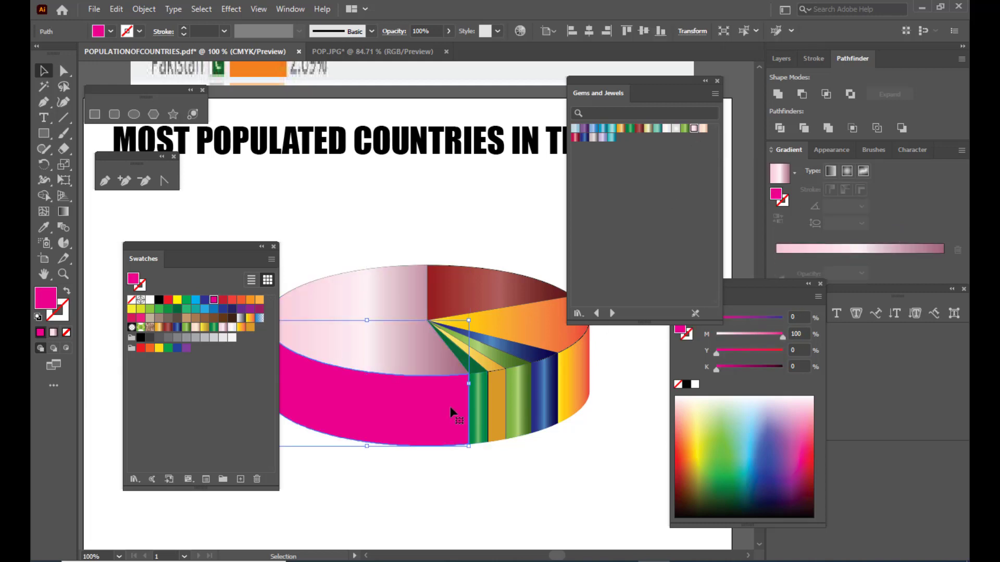
left_click(693, 130)
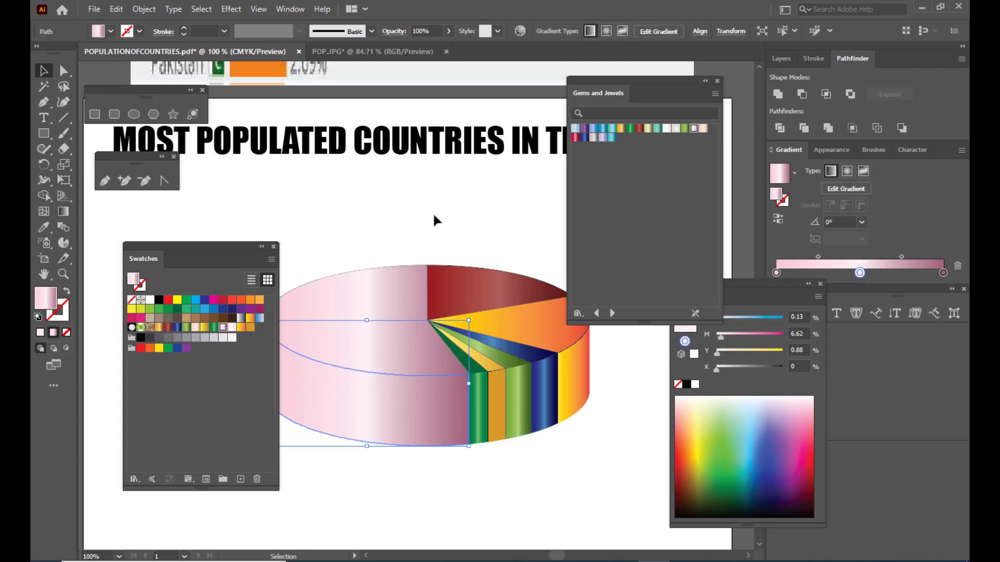
left_click(431, 208)
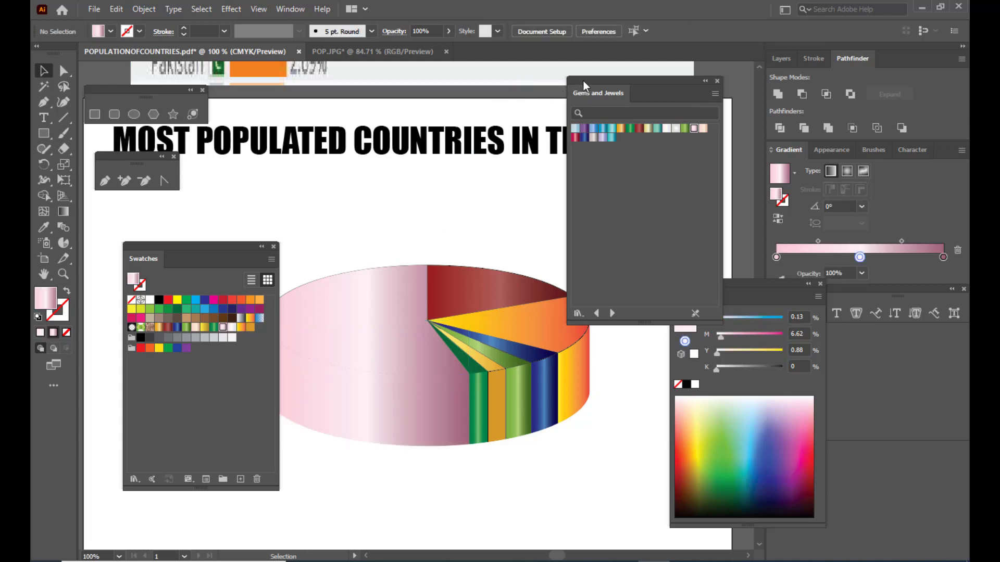
- Move the floating swatch and color collections clear of the pie chart and deselect everything
left_click_drag(584, 87, 714, 69)
scroll(103, 280, "left", 3)
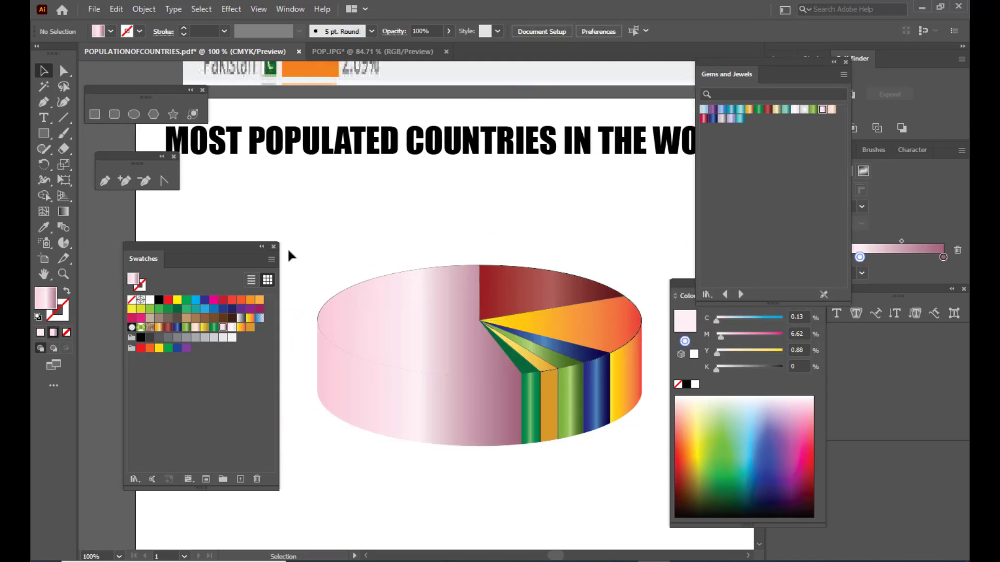
left_click_drag(218, 249, 73, 237)
scroll(529, 263, "up", 2)
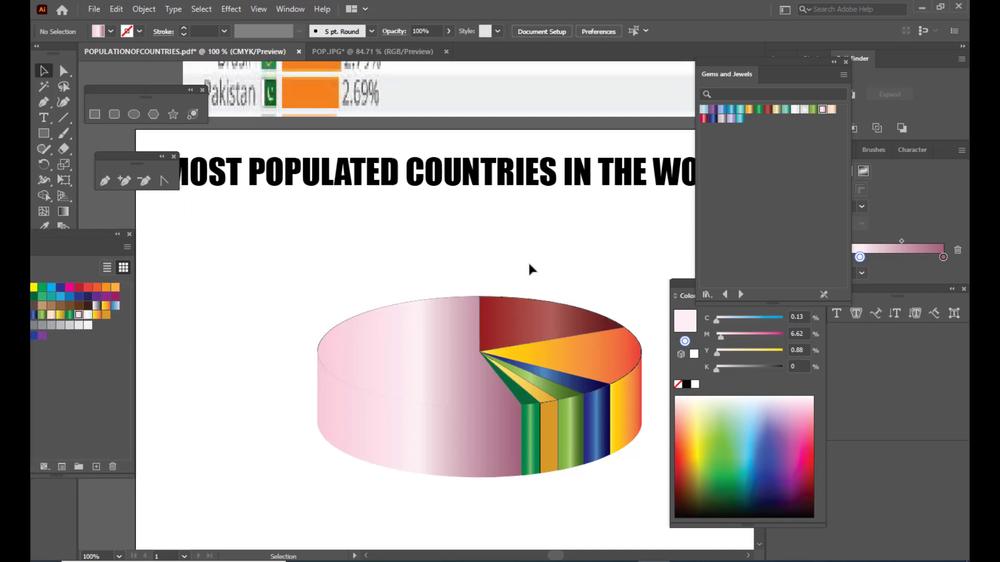
scroll(544, 245, "down", 1)
scroll(544, 242, "down", 1)
left_click_drag(685, 284, 803, 278)
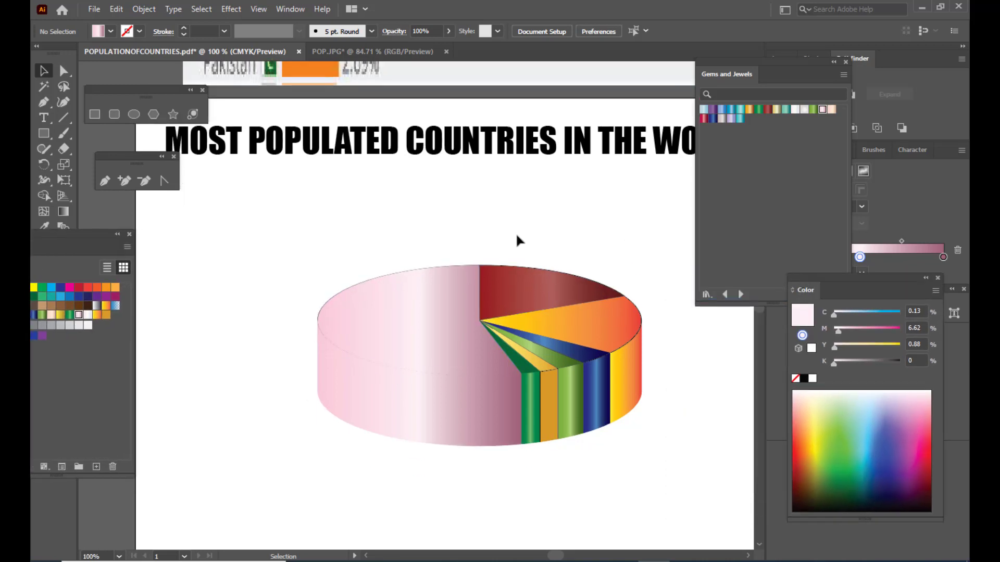
left_click_drag(715, 61, 755, 66)
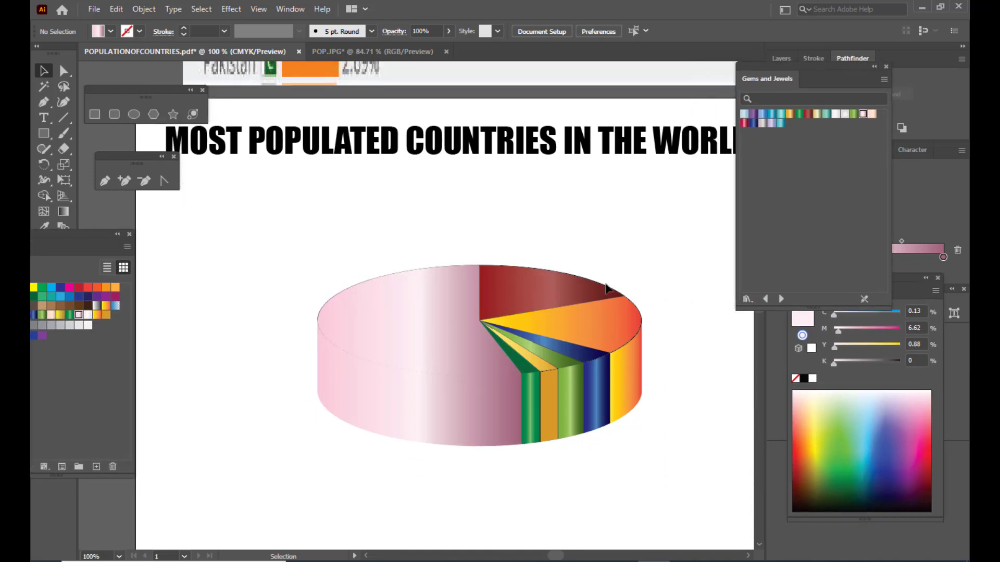
left_click(611, 327)
left_click(358, 223)
scroll(358, 224, "up", 1)
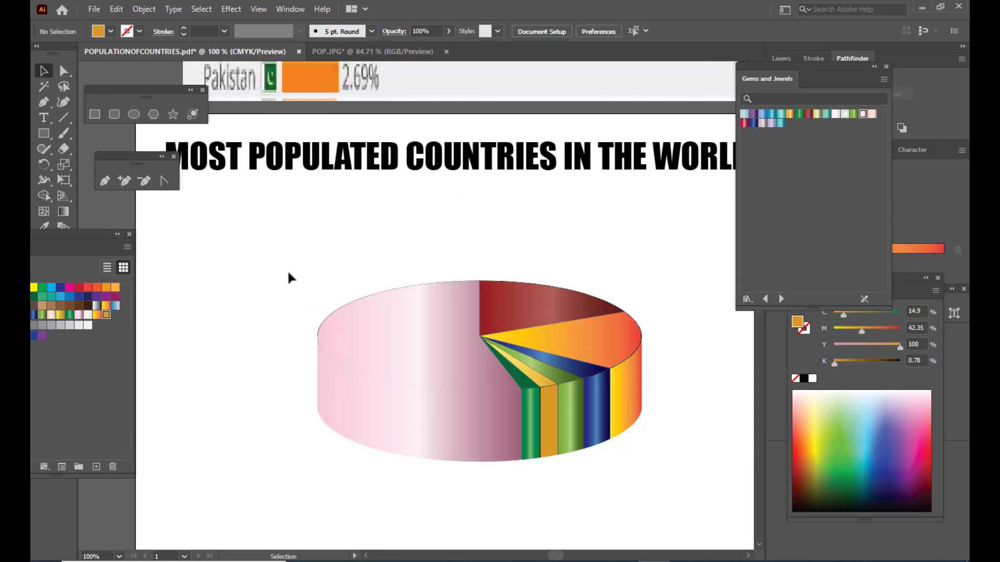
- Give all pie faces a 1 pt very dark brown-red outline, about C 50, M 81, Y 76, K 75
left_click_drag(258, 215, 700, 509)
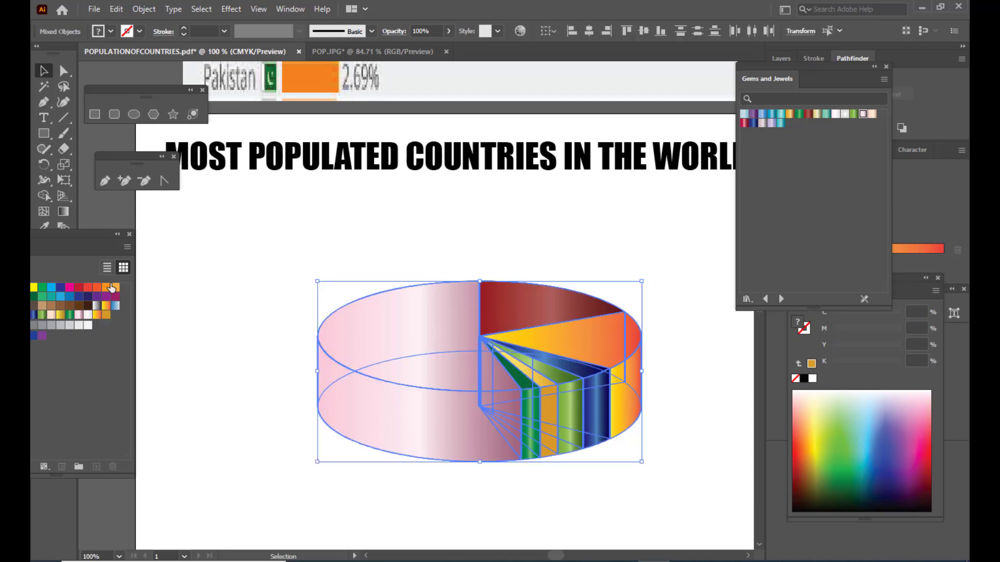
left_click_drag(72, 236, 202, 285)
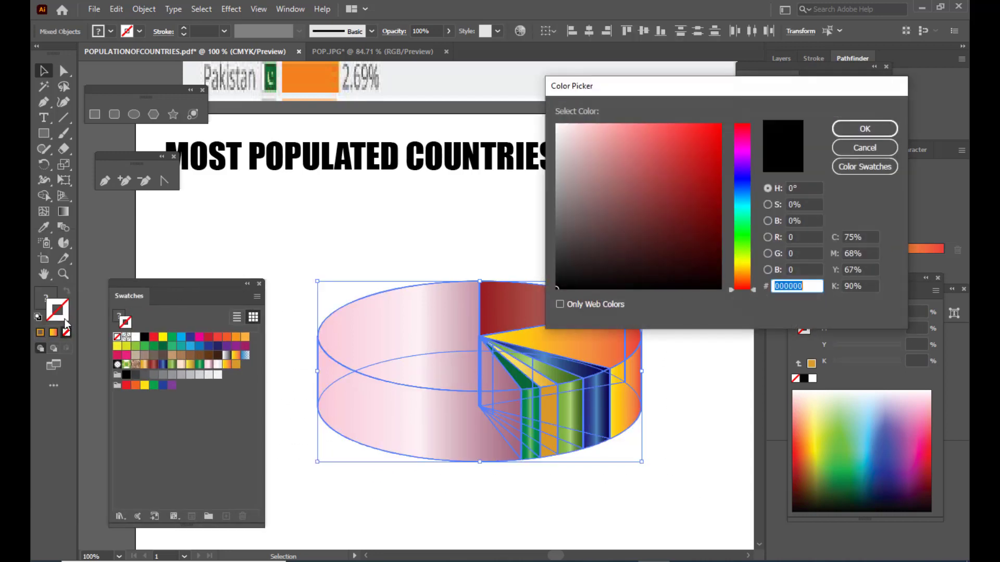
double_click(48, 301)
left_click_drag(746, 267, 745, 286)
left_click_drag(713, 255, 718, 251)
left_click(864, 128)
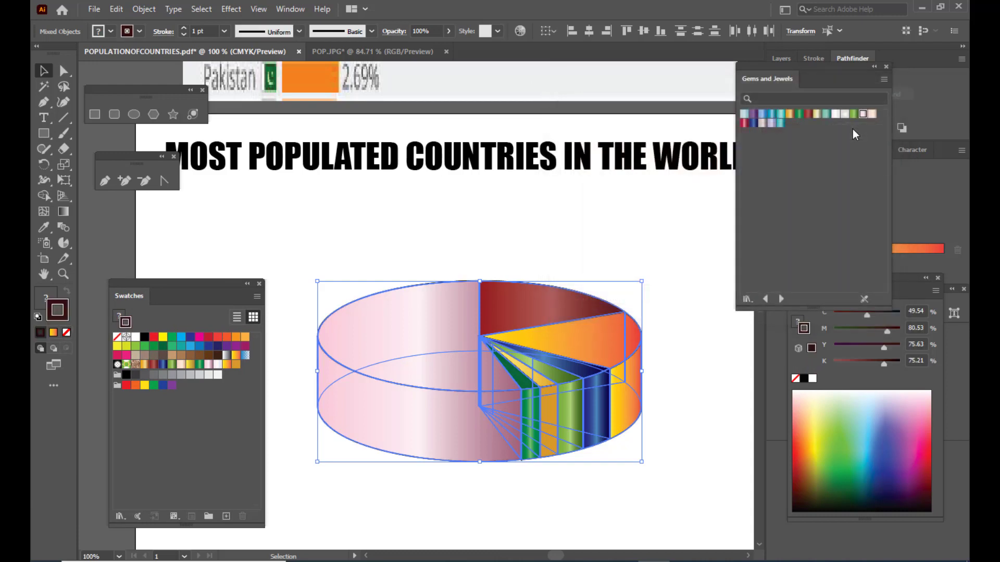
left_click(349, 214)
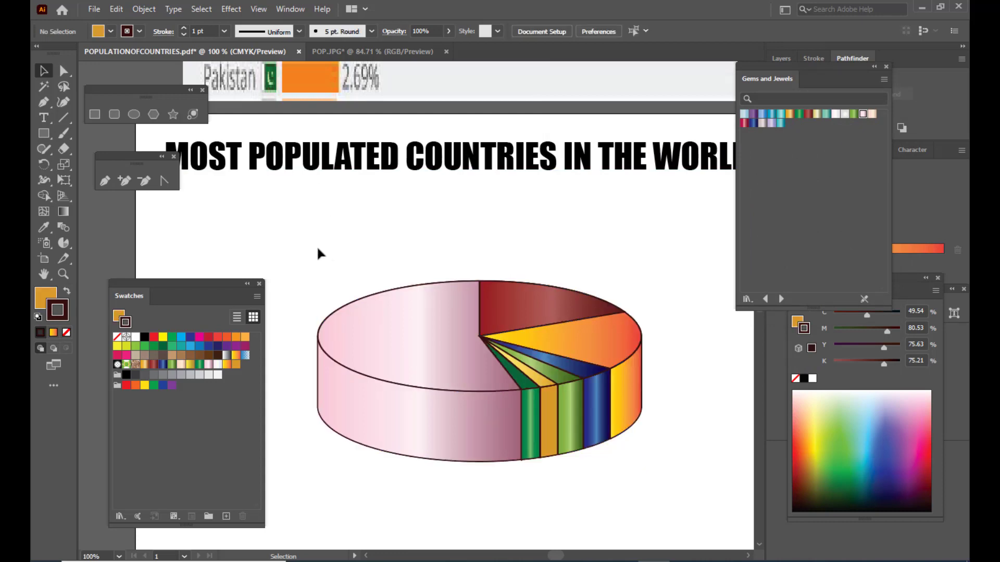
- Thin the outlines of all pie faces to 0.25 pt and move the Gems and Jewels collection farther aside
left_click_drag(293, 240, 712, 508)
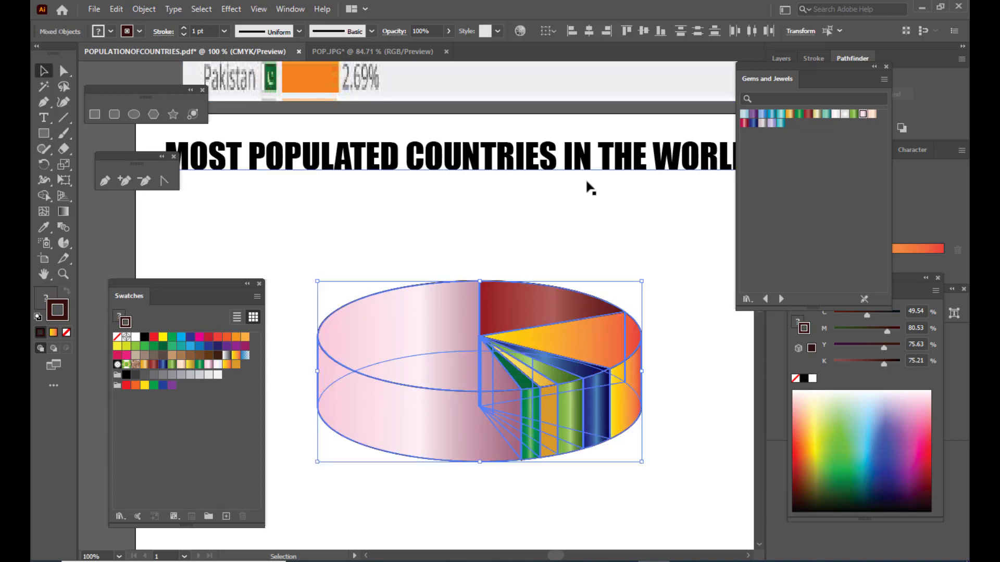
left_click(224, 33)
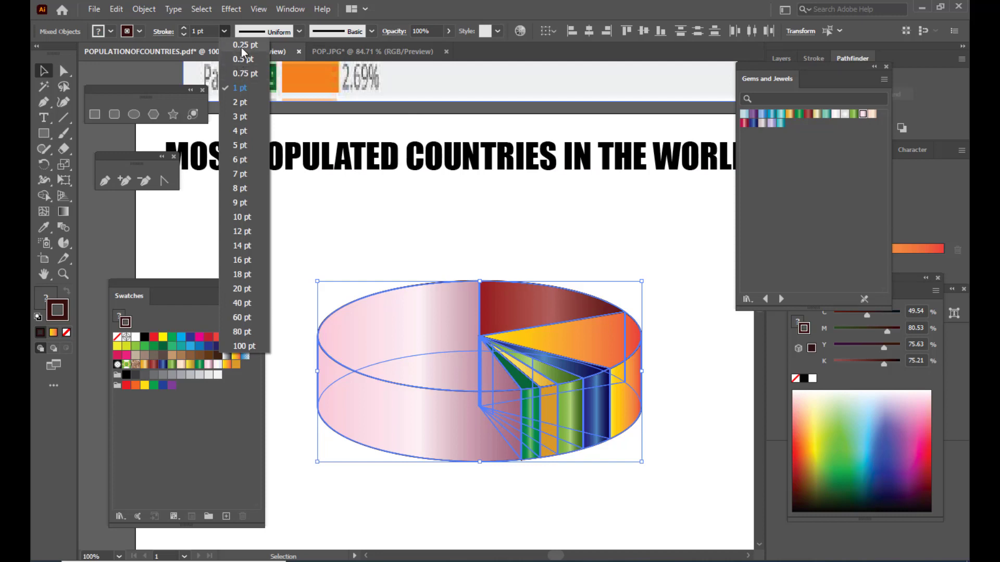
left_click(242, 44)
left_click(448, 188)
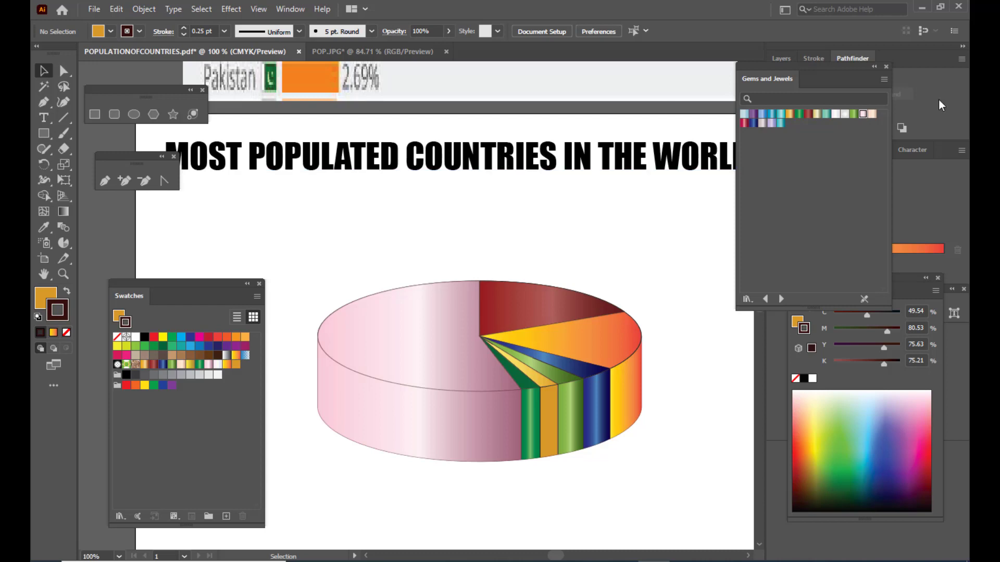
left_click_drag(775, 81, 896, 93)
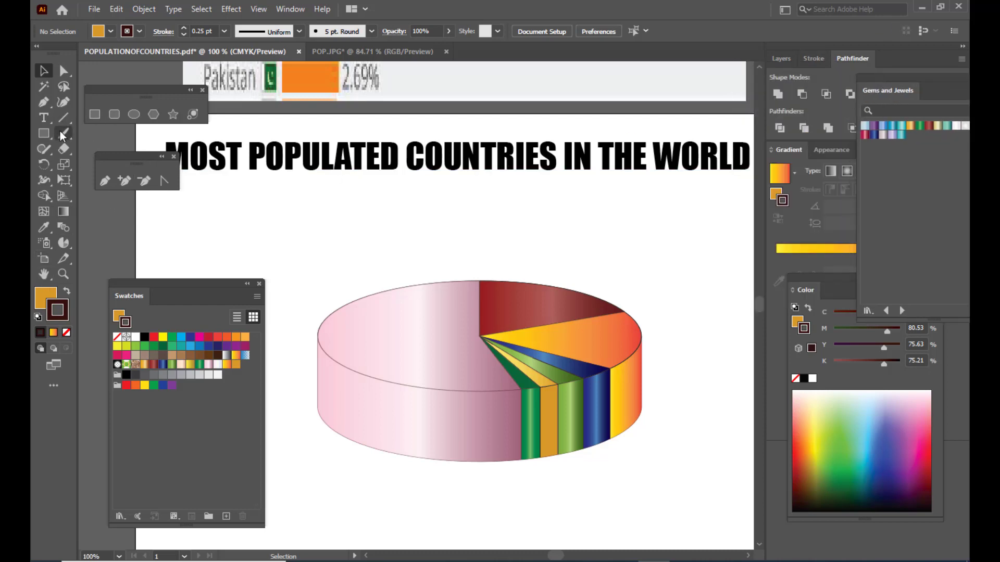
- Add a black 12 pt Impact text label reading CHINA in the empty area above the dark red slice
left_click(44, 118)
left_click(561, 245)
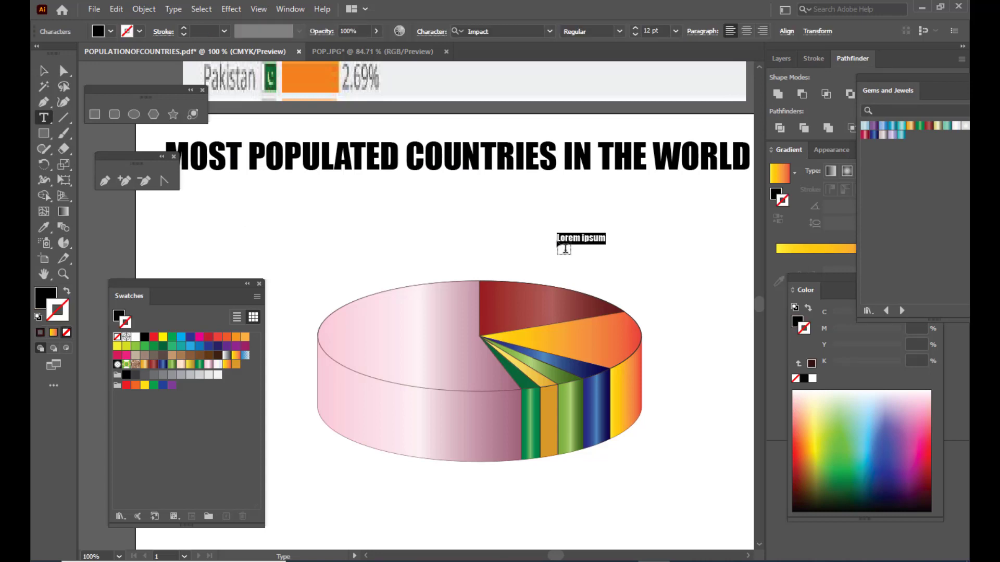
type("china")
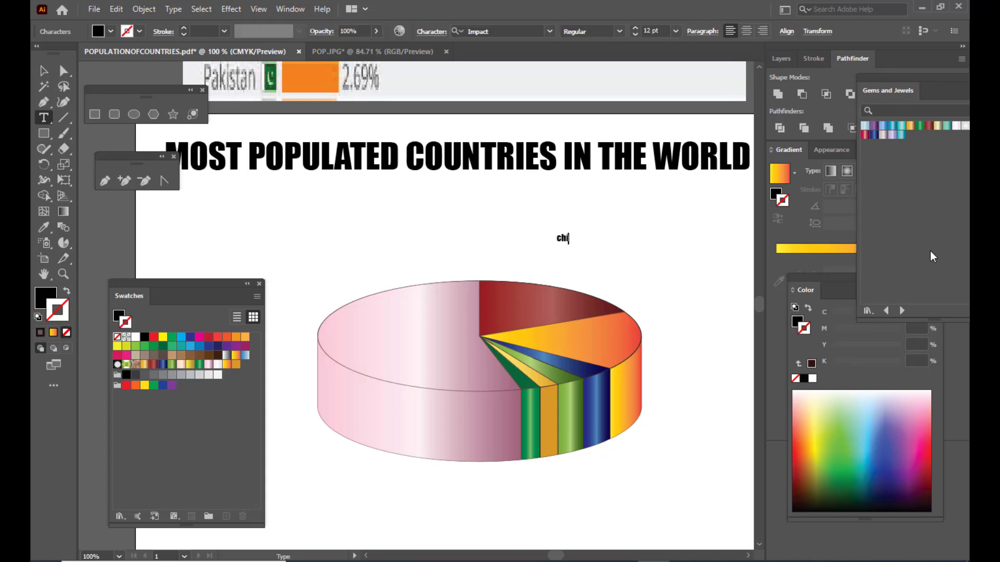
key("BackSpace")
key("BackSpace")
key("BackSpace")
key("BackSpace")
key("BackSpace")
type("c")
key("BackSpace")
key("BackSpace")
type("HICA")
key("BackSpace")
key("BackSpace")
type("NA")
left_click(43, 71)
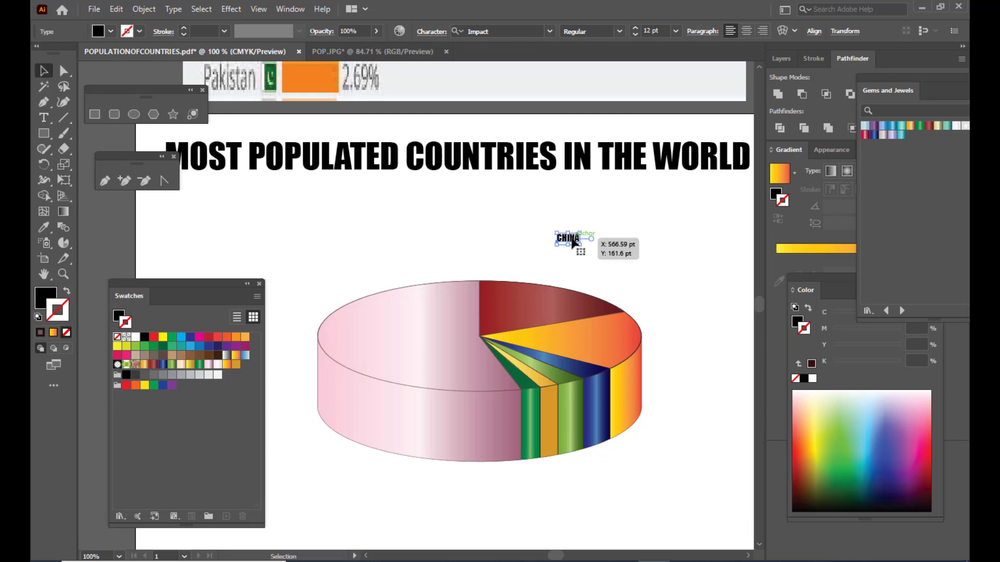
- Enlarge the CHINA label to about 16.7 pt and position it on the top face of the dark red slice
left_click_drag(573, 242, 549, 298)
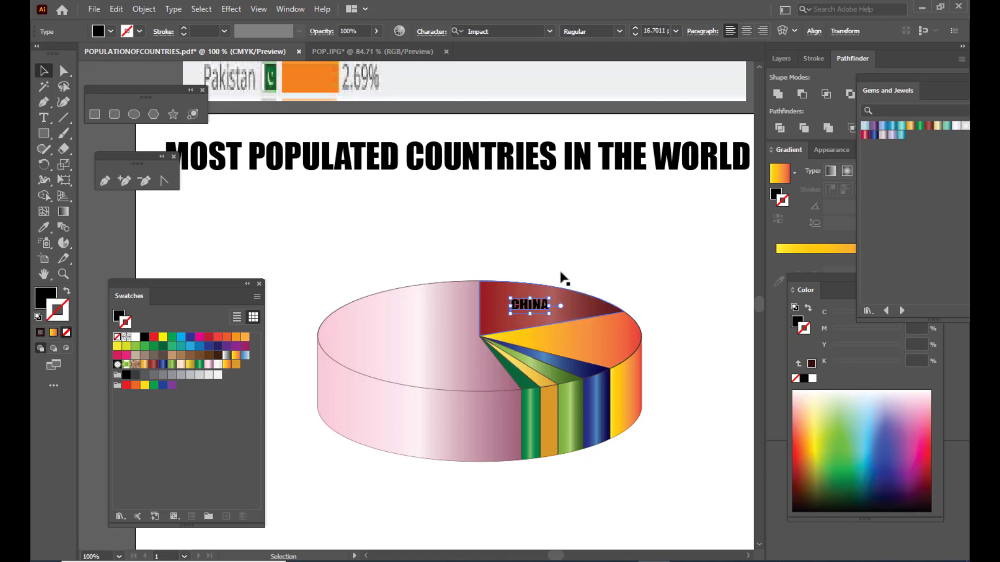
scroll(599, 235, "up", 5)
scroll(585, 284, "down", 3)
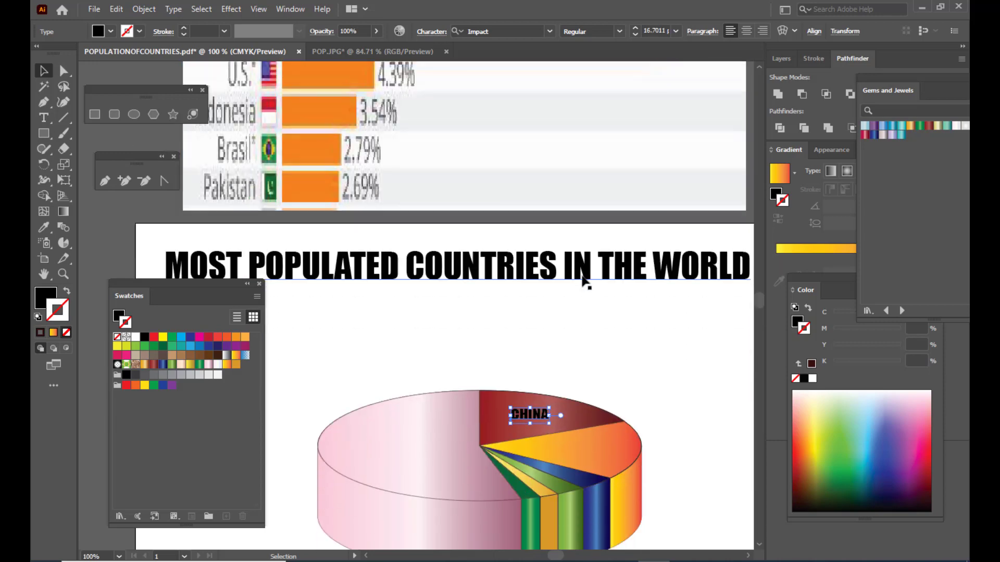
scroll(582, 278, "down", 2)
key("ctrl+equal")
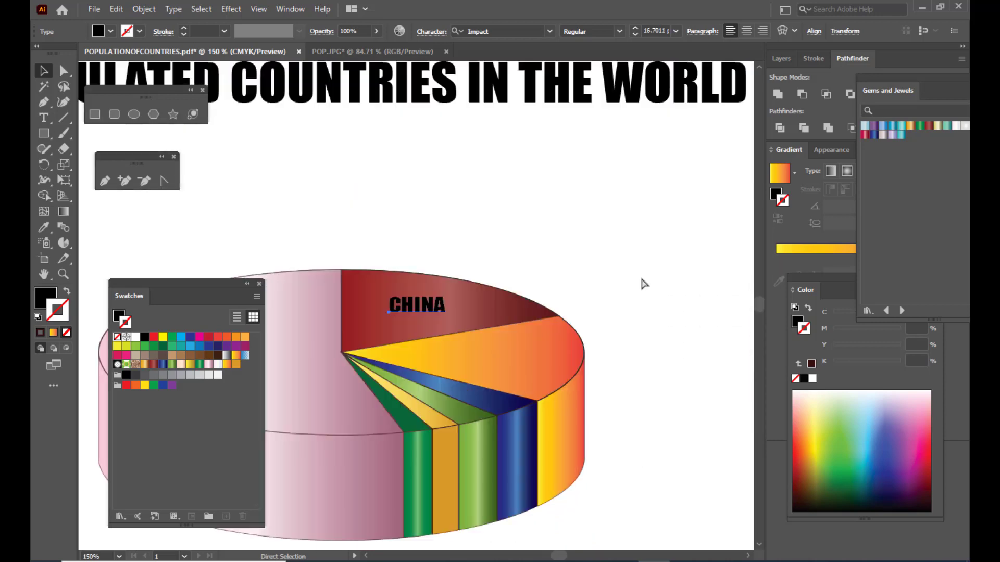
mouse_move(437, 317)
left_mouse_down()
mouse_move(484, 321)
mouse_move(431, 316)
left_mouse_up()
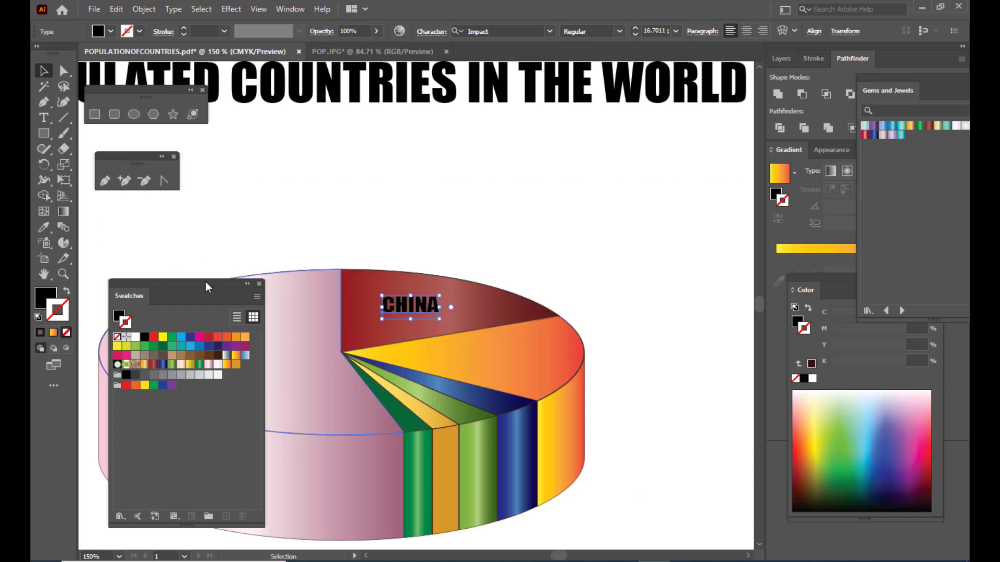
- Append 18% after the country name in the CHINA label
left_click(44, 117)
left_click(423, 305)
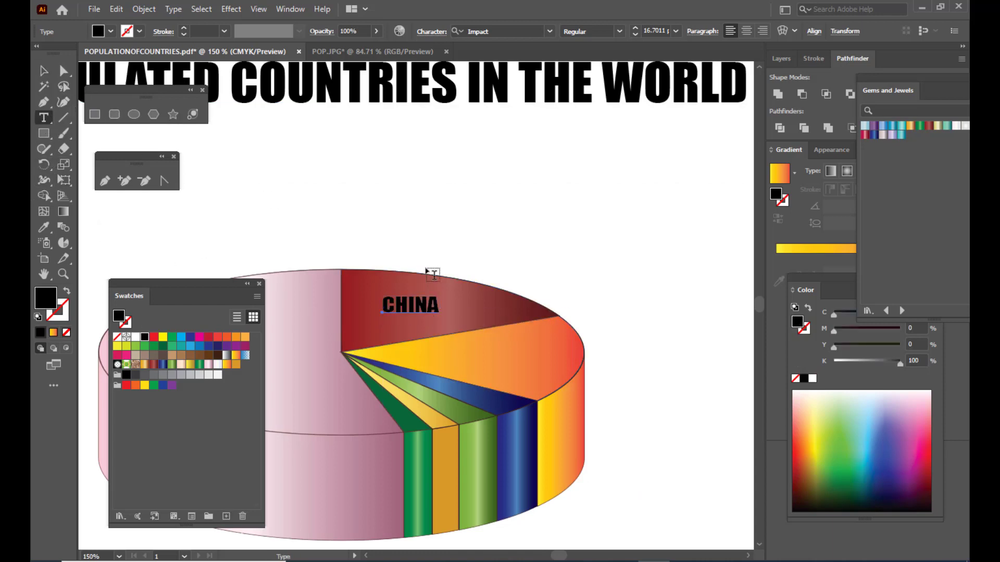
left_click(434, 303)
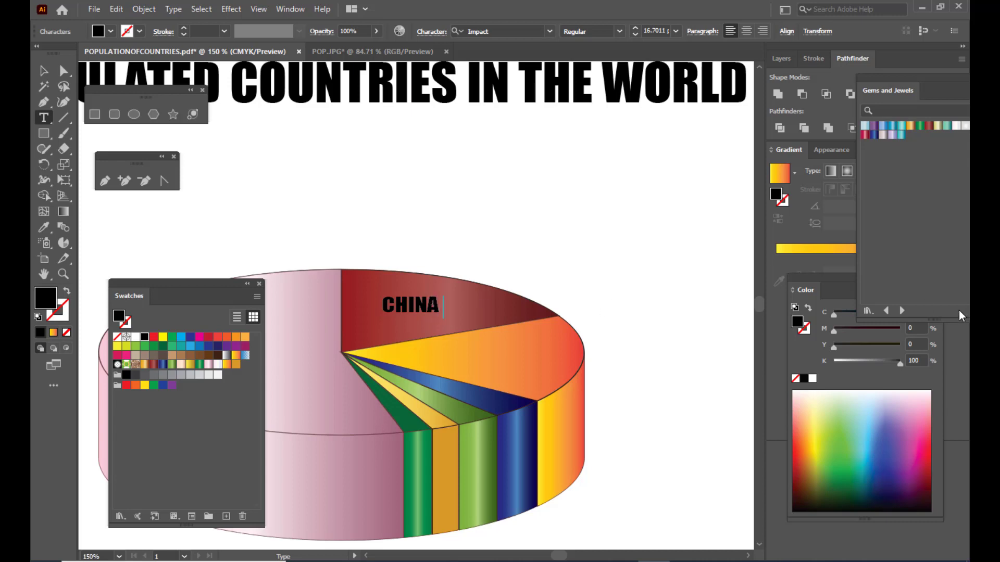
type("18%")
left_click(43, 70)
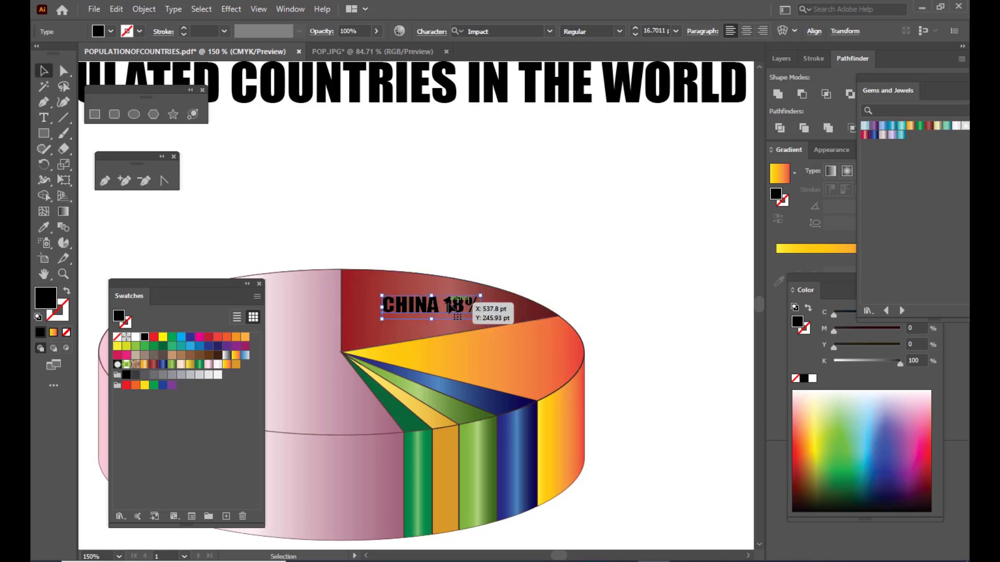
- Copy the CHINA 18% label onto the top of the orange slice and change its text to INDIA 17%
left_click_drag(452, 307, 531, 359)
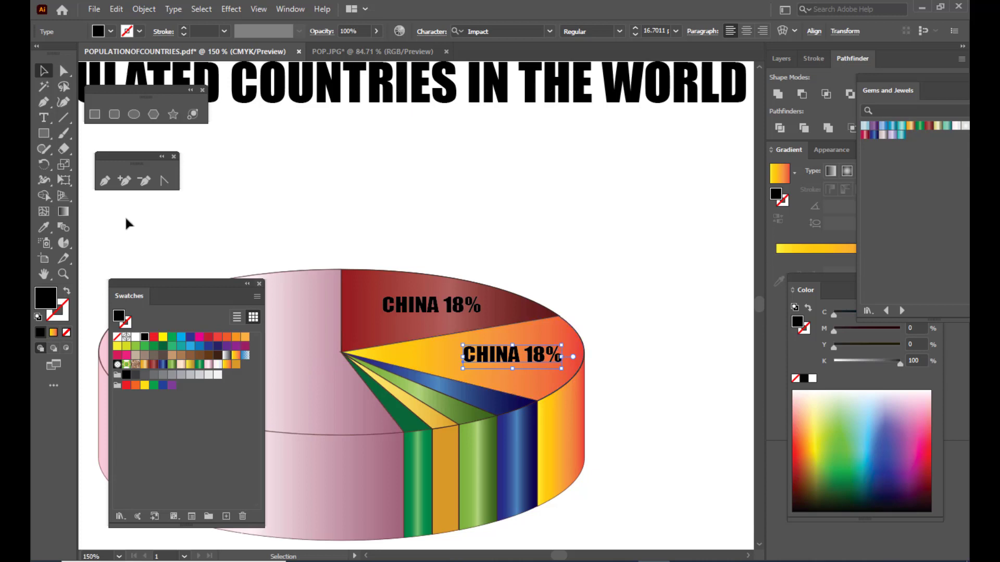
left_click(44, 117)
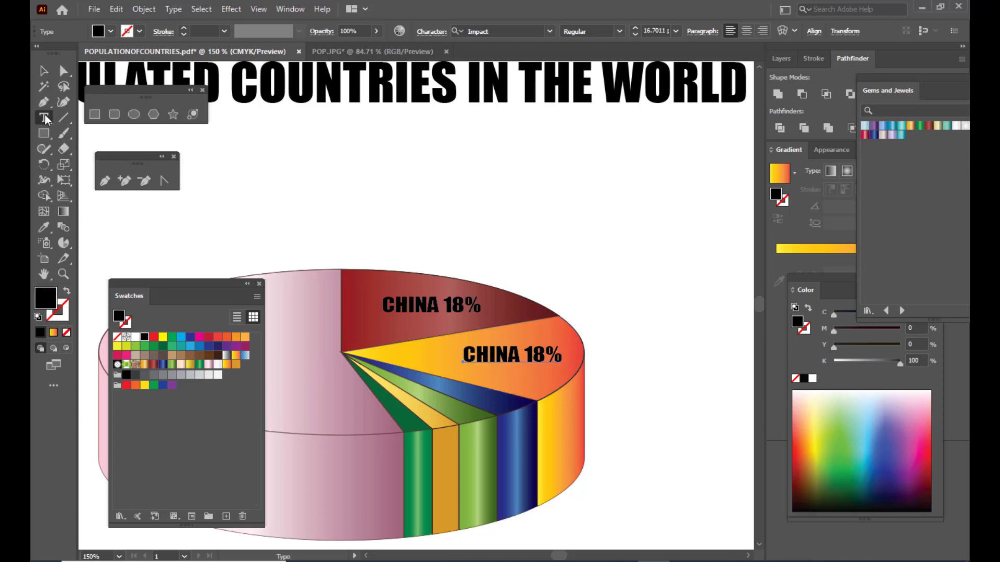
double_click(519, 352)
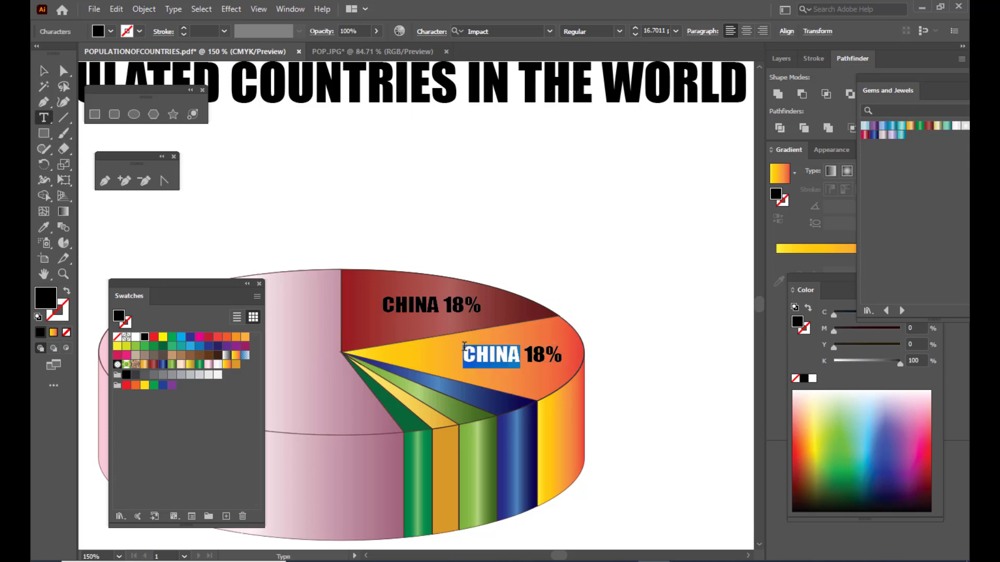
type("INDIA")
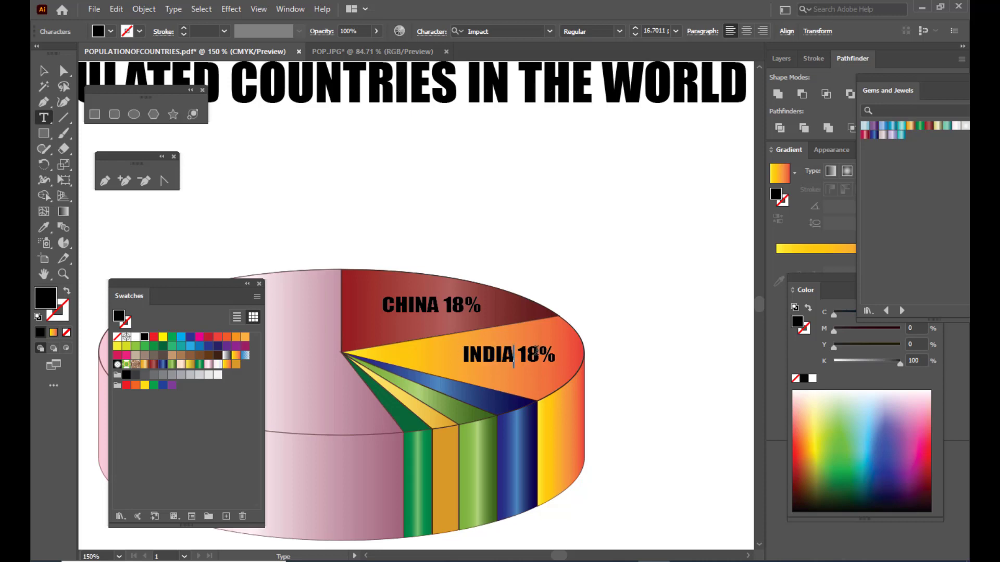
left_click_drag(540, 354, 527, 354)
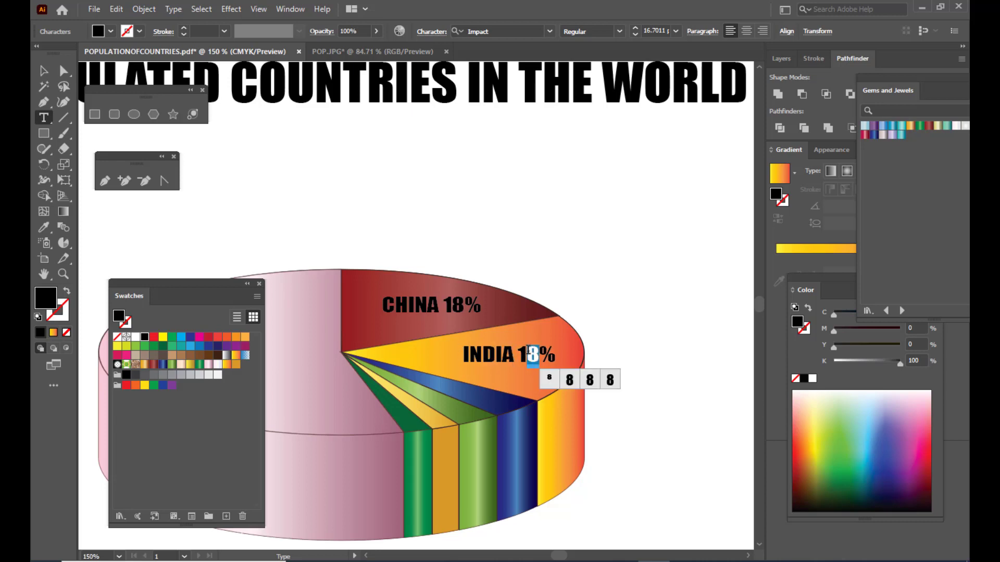
type("7")
key("Escape")
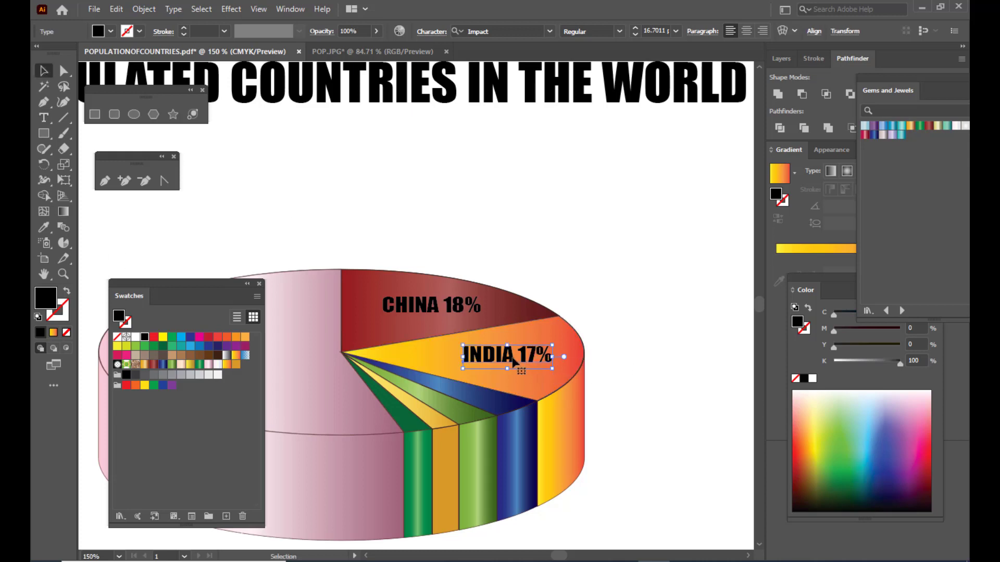
- Copy the INDIA 17% label onto the top of the blue slice and shrink the copy to about 8.6 pt
left_click_drag(516, 361, 492, 404)
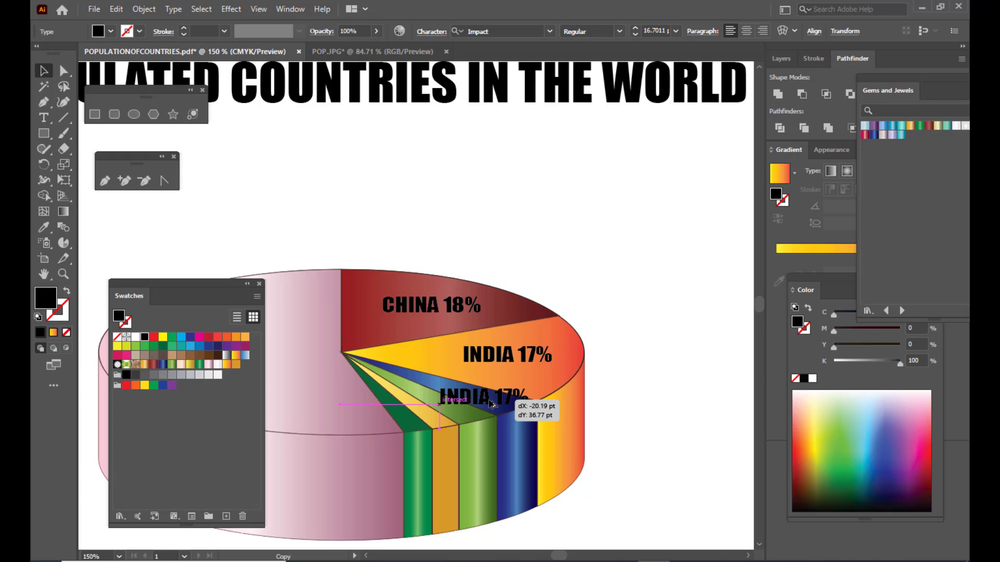
left_click_drag(493, 404, 518, 395)
left_click(625, 397)
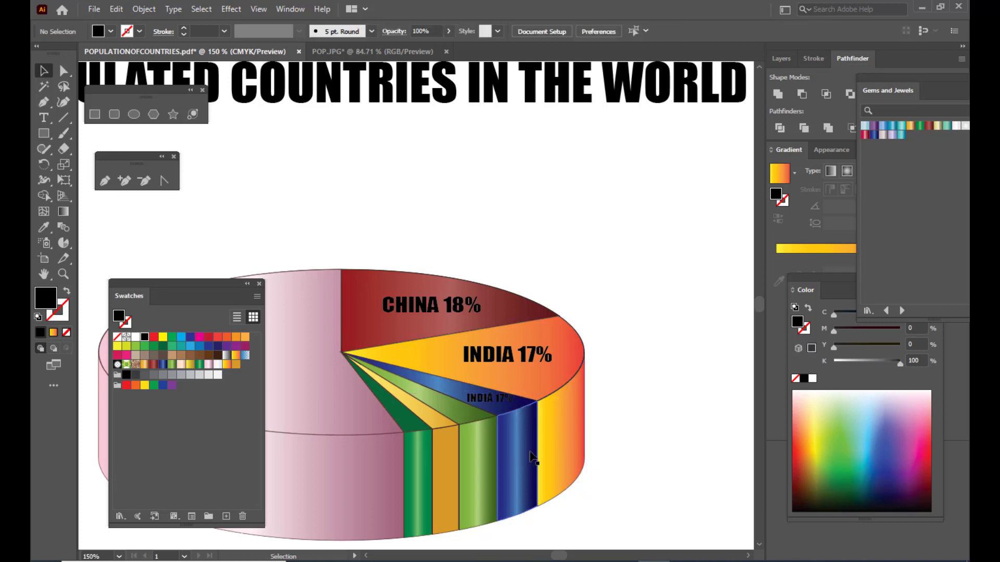
- Change the text of the small label on the blue slice to USA 4%
scroll(540, 453, "down", 3)
key("ctrl+equal")
key("ctrl+equal")
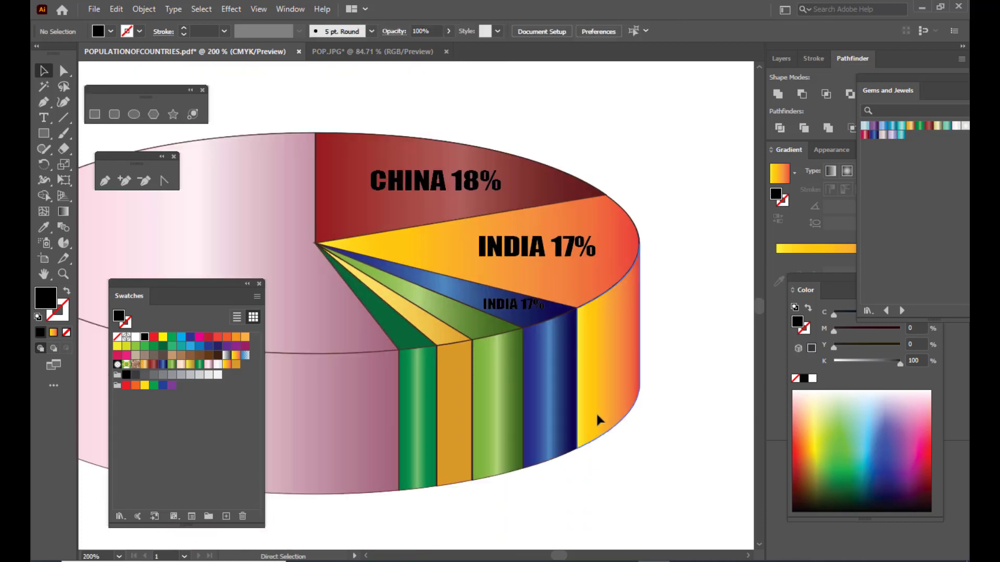
left_click(44, 118)
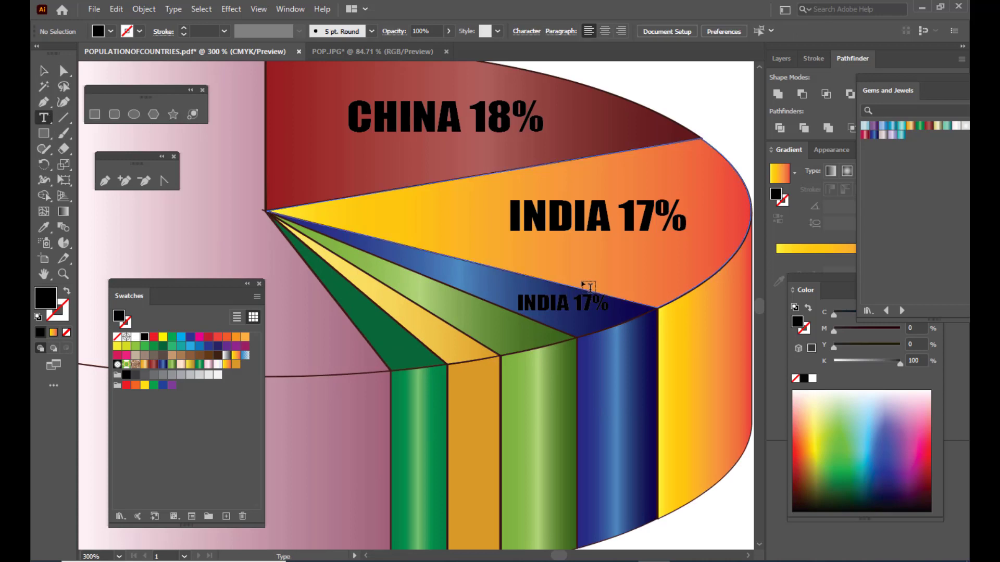
left_click(569, 301)
left_click_drag(569, 301, 510, 295)
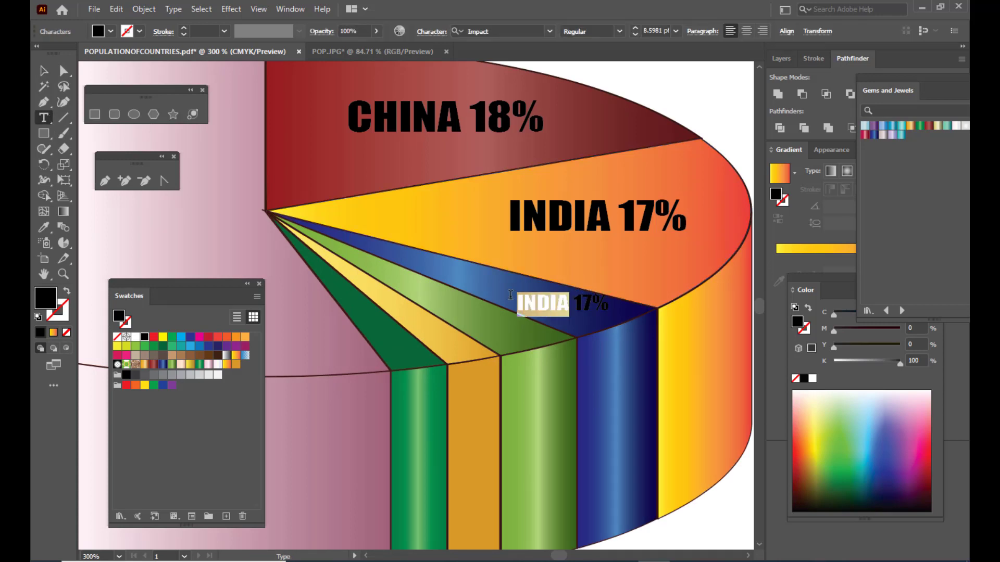
type("USA")
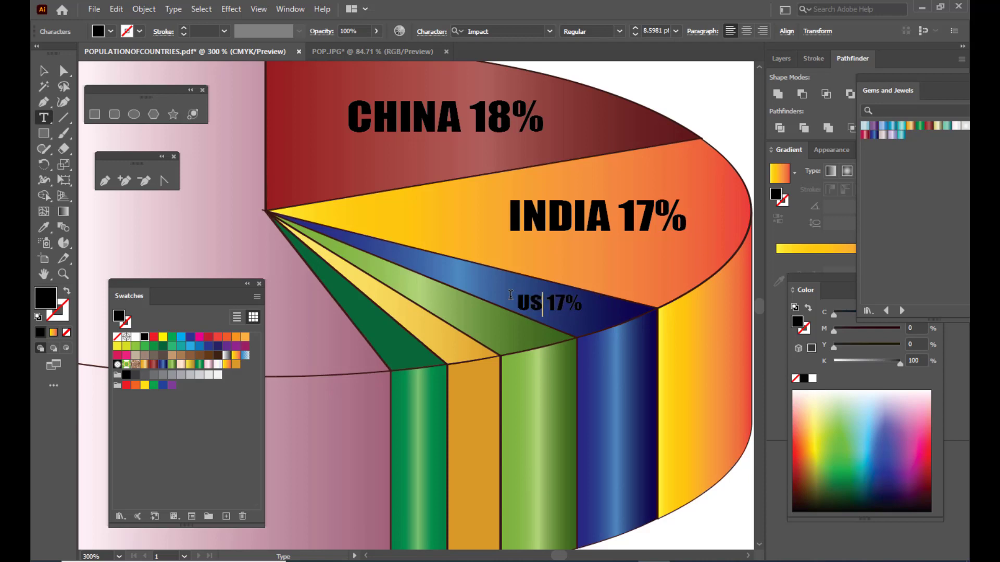
key("Right")
key("Right")
key("Right")
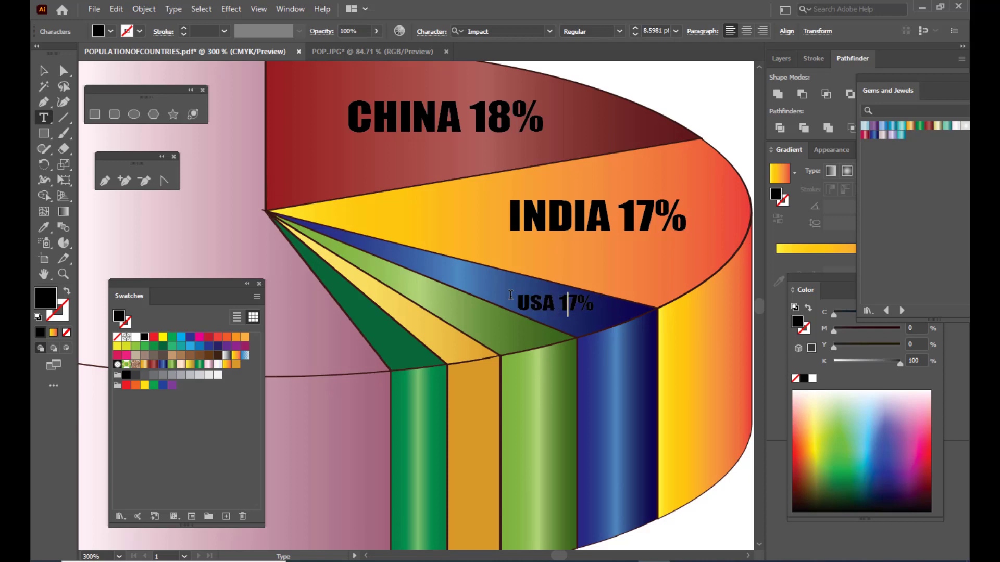
key("BackSpace")
key("BackSpace")
type("4")
key("Escape")
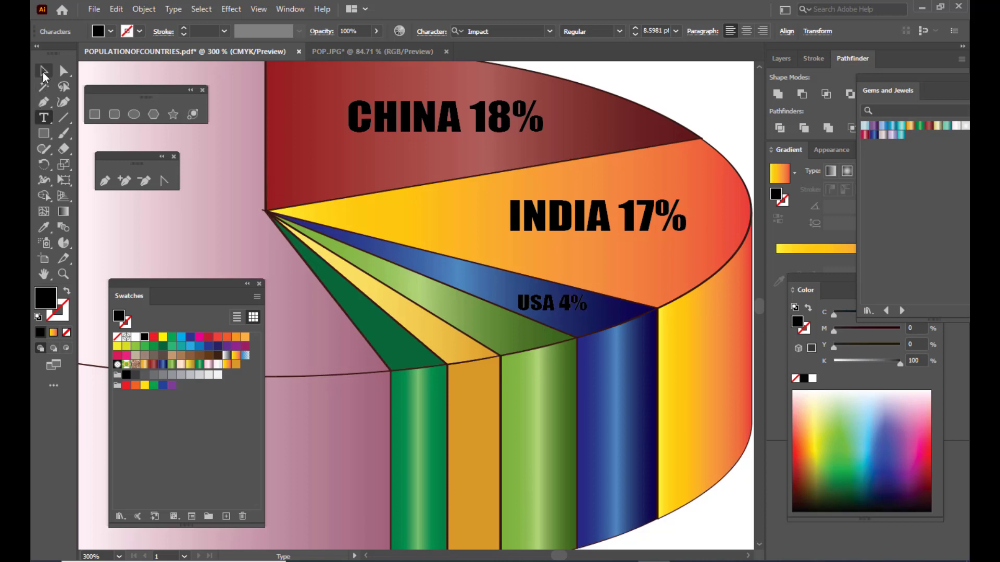
- Copy the USA 4% label onto the top of the light green slice and shrink the copy to about 4.6 pt
left_click_drag(571, 308, 518, 328)
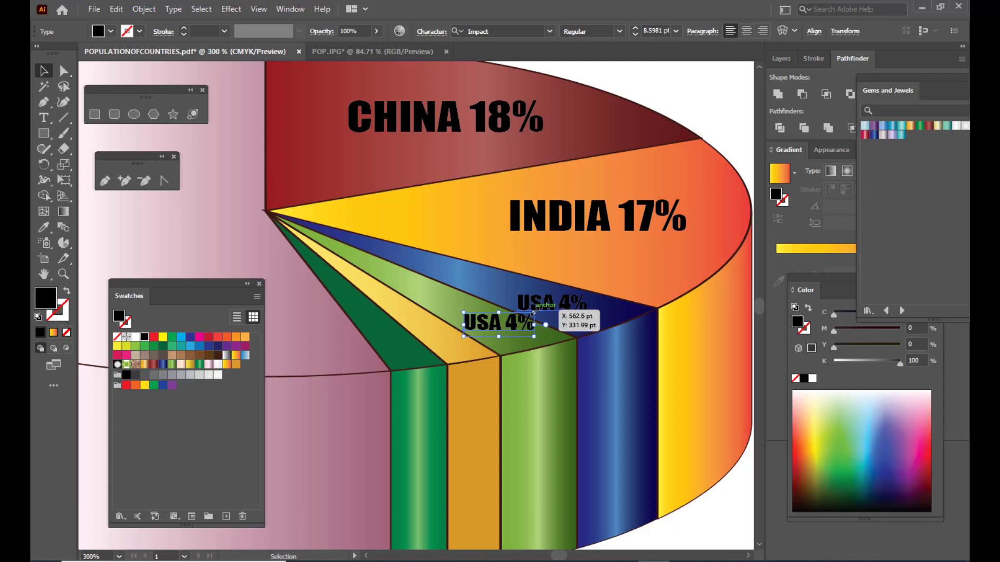
mouse_move(533, 311)
left_mouse_down()
mouse_move(550, 318)
mouse_move(518, 318)
left_mouse_up()
- Change the text of the small label on the light green slice to INDONESIA 3%
left_click(43, 119)
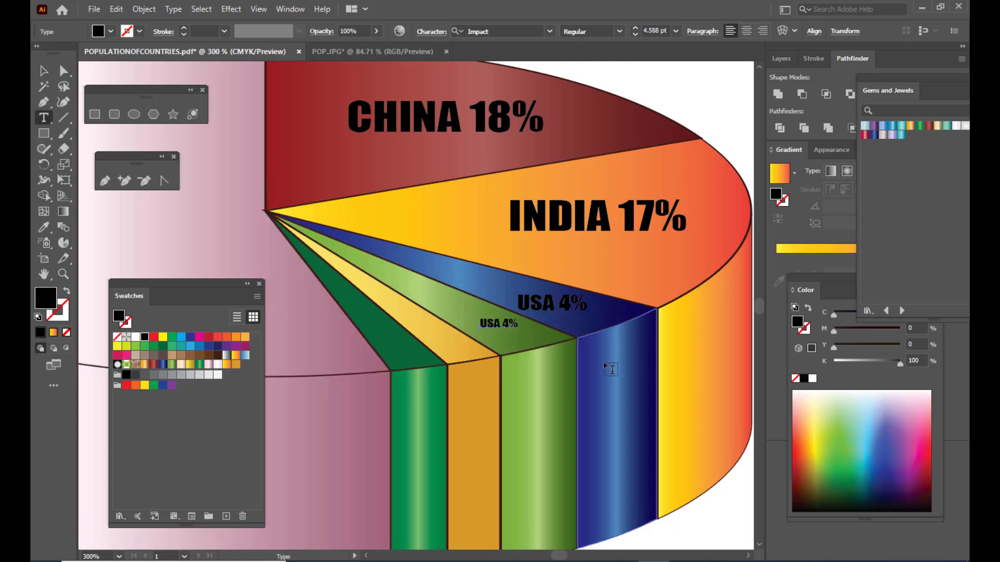
left_click_drag(518, 323, 489, 322)
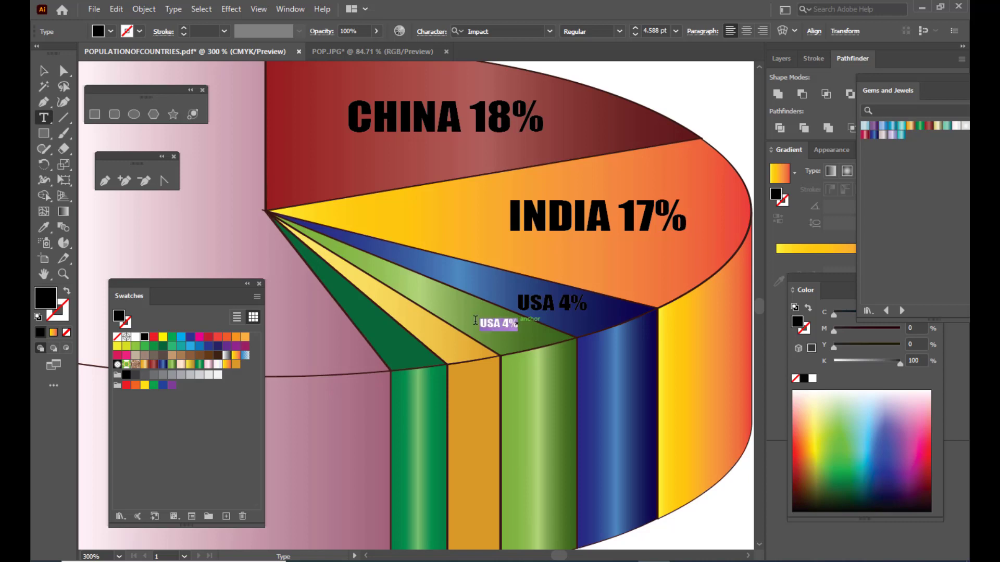
key("BackSpace")
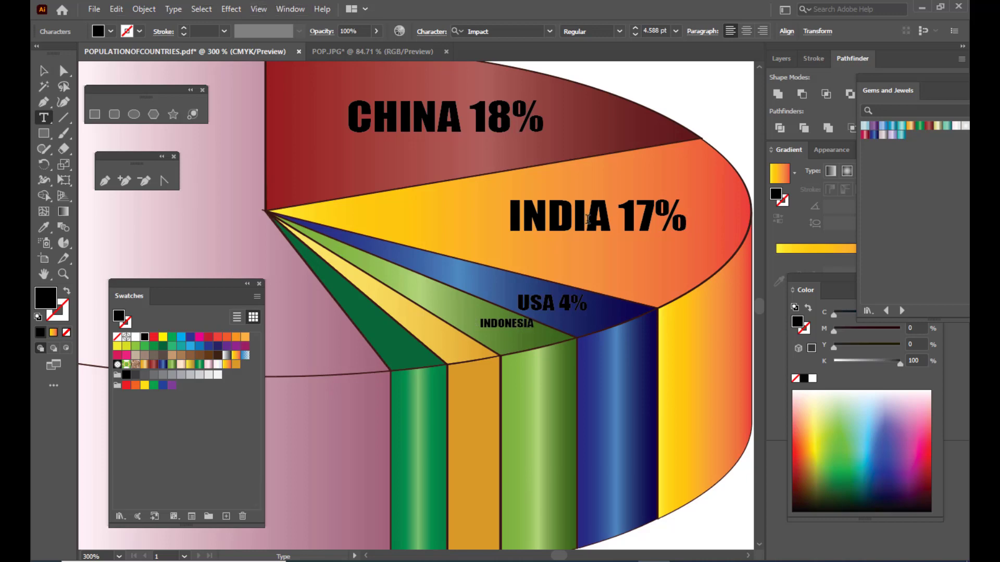
scroll(588, 220, "up", 10)
scroll(588, 219, "up", 3)
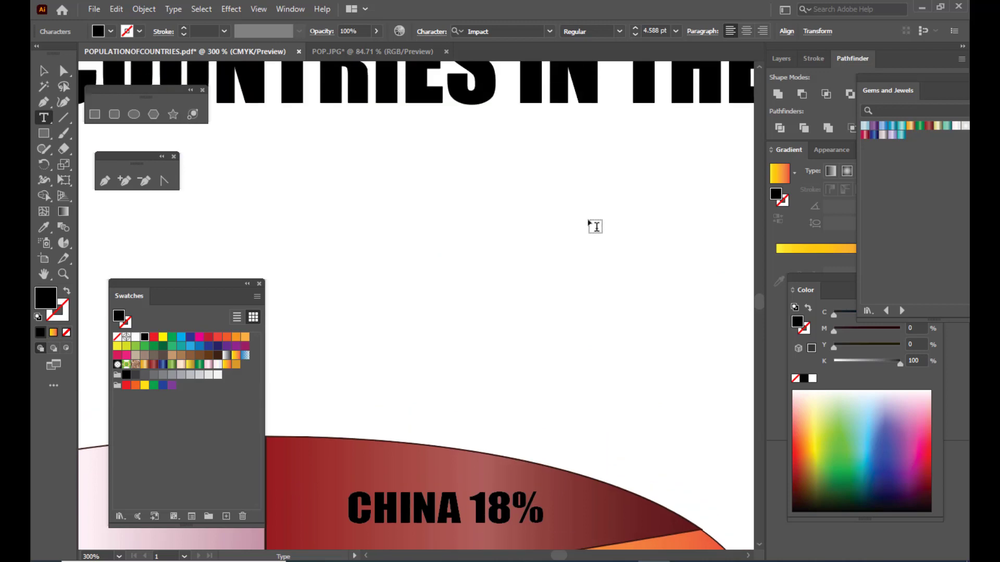
scroll(595, 227, "down", 4)
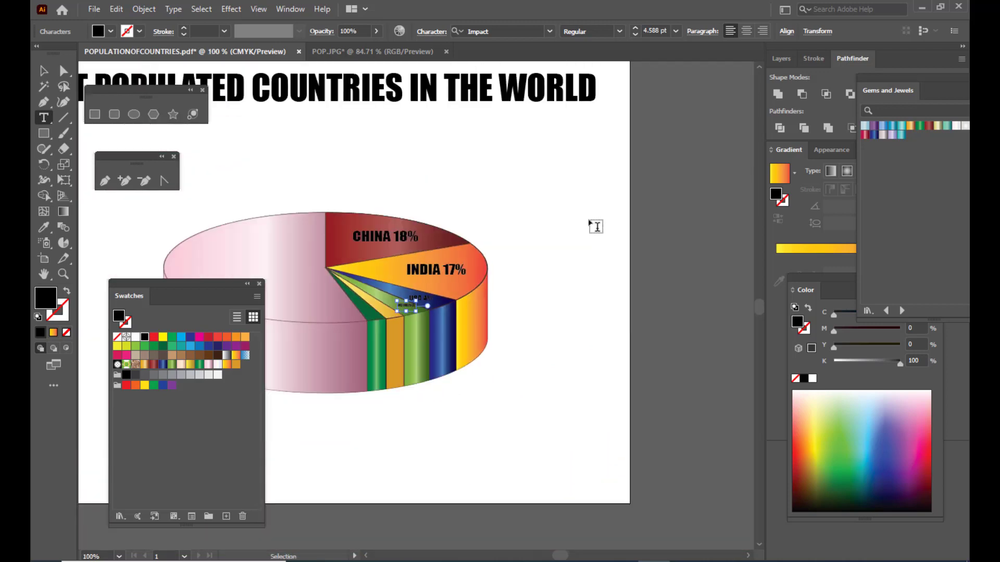
scroll(595, 226, "down", 1)
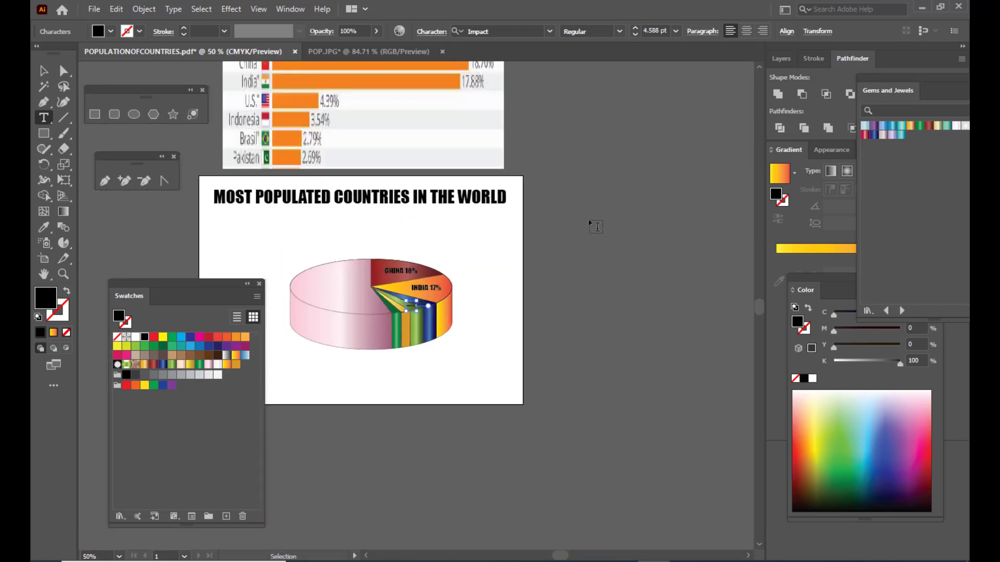
scroll(587, 305, "up", 6)
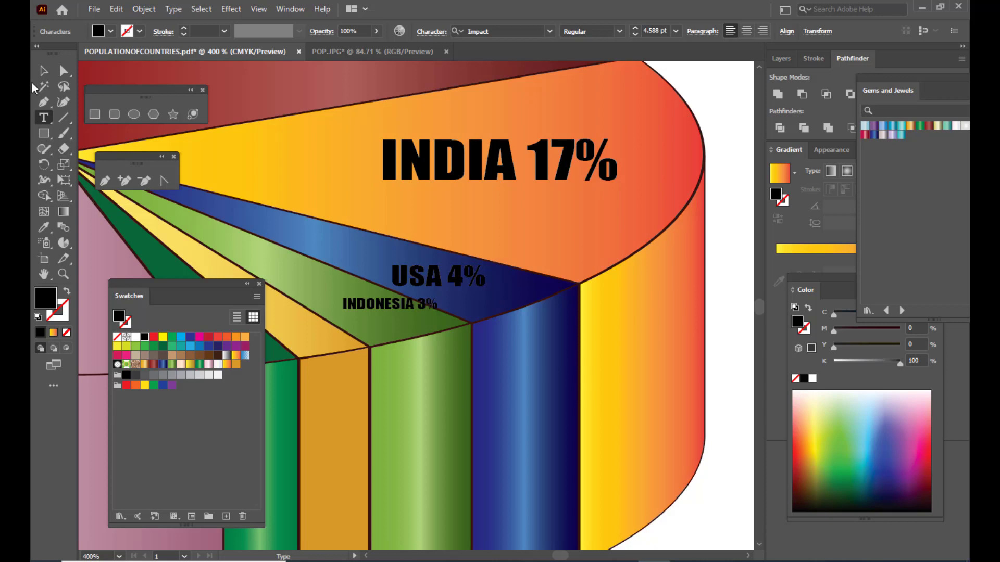
- Move the INDONESIA 3% label away from the blue slice so it sits within the light green slice
left_click(44, 70)
left_click(401, 305)
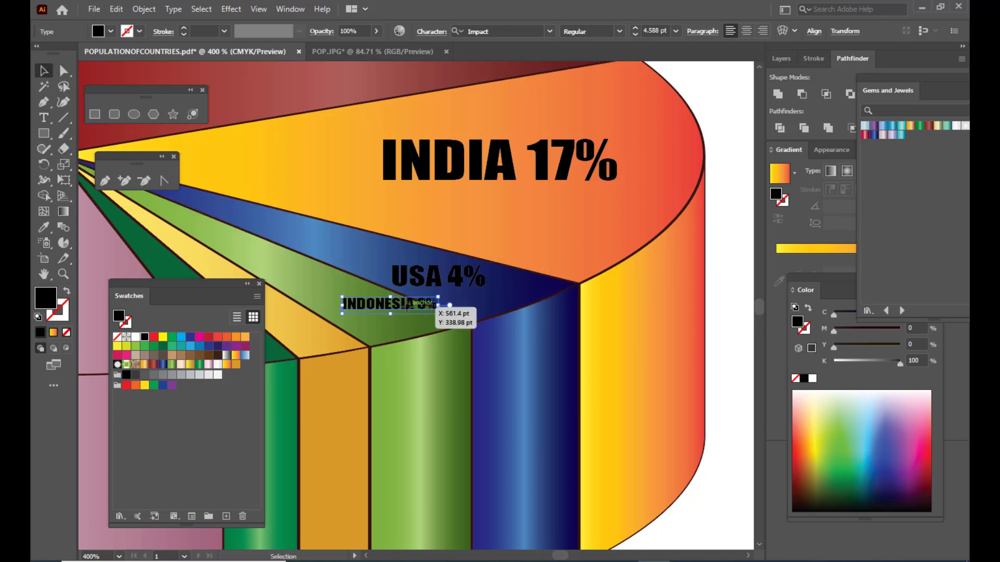
left_click_drag(407, 307, 383, 312)
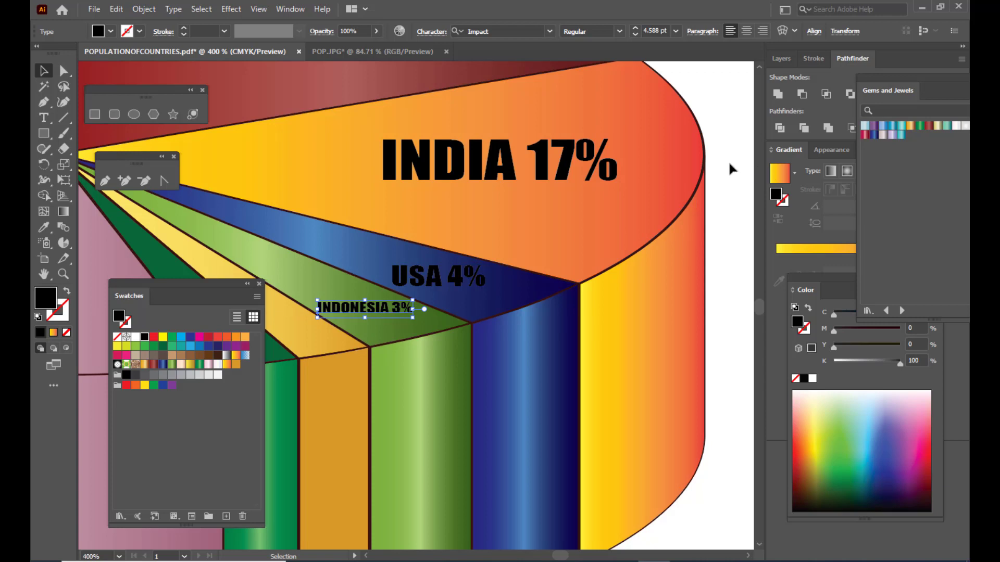
- Copy the INDONESIA 3% label onto the top of the yellow slice and shrink the copy to about 2.4 pt
scroll(468, 300, "down", 2)
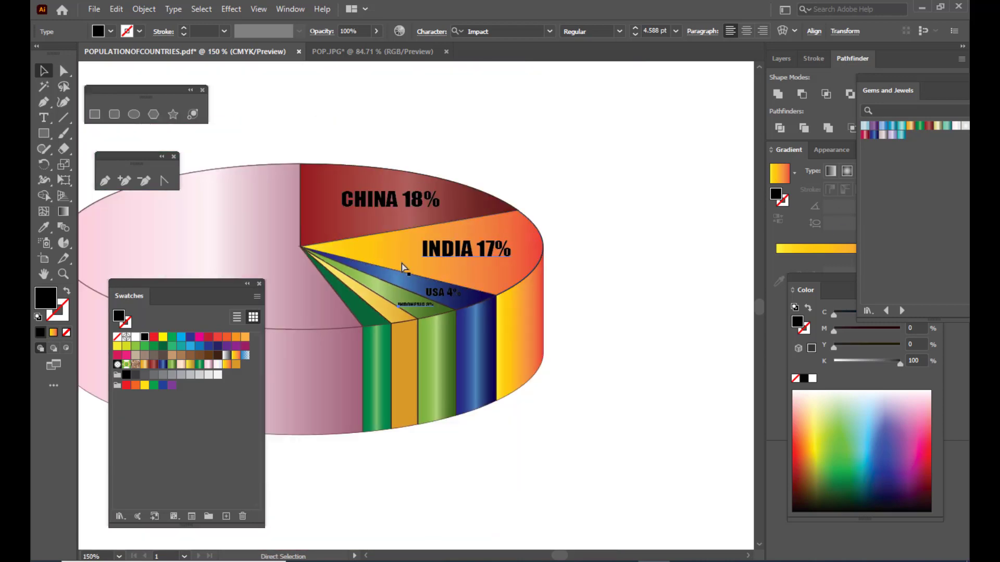
key("h")
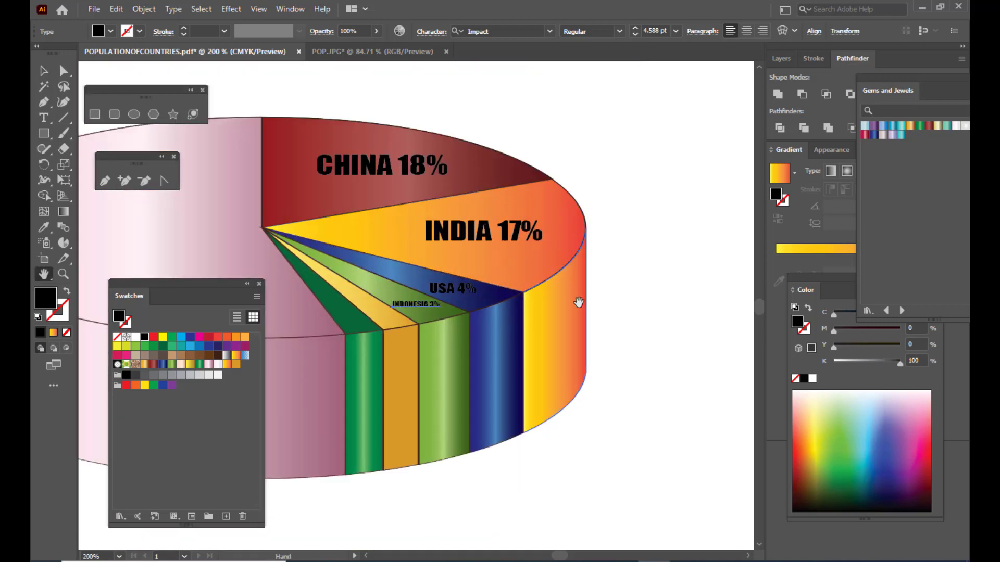
left_click_drag(578, 302, 692, 281)
left_click(44, 71)
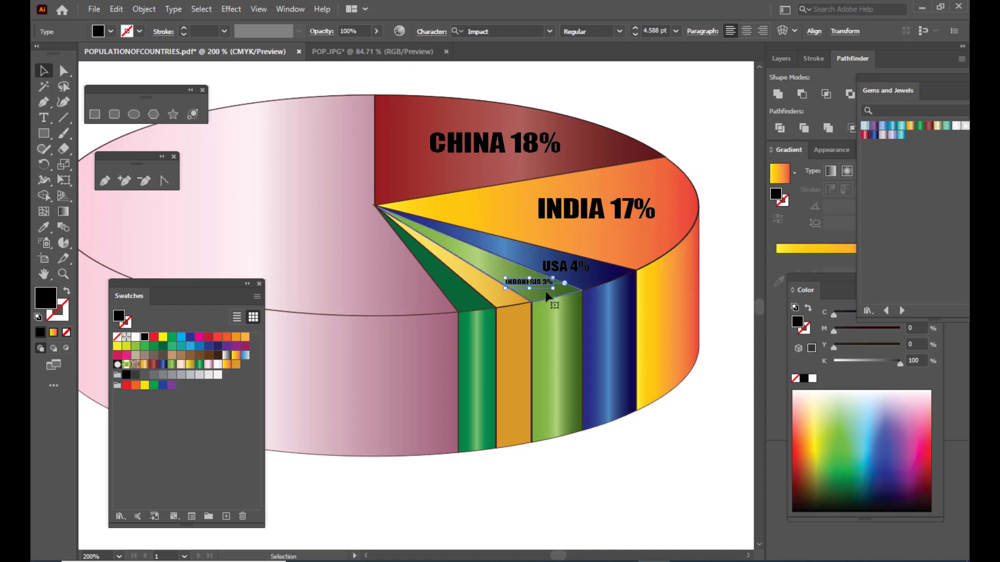
left_click_drag(536, 290, 505, 303)
scroll(589, 337, "up", 3)
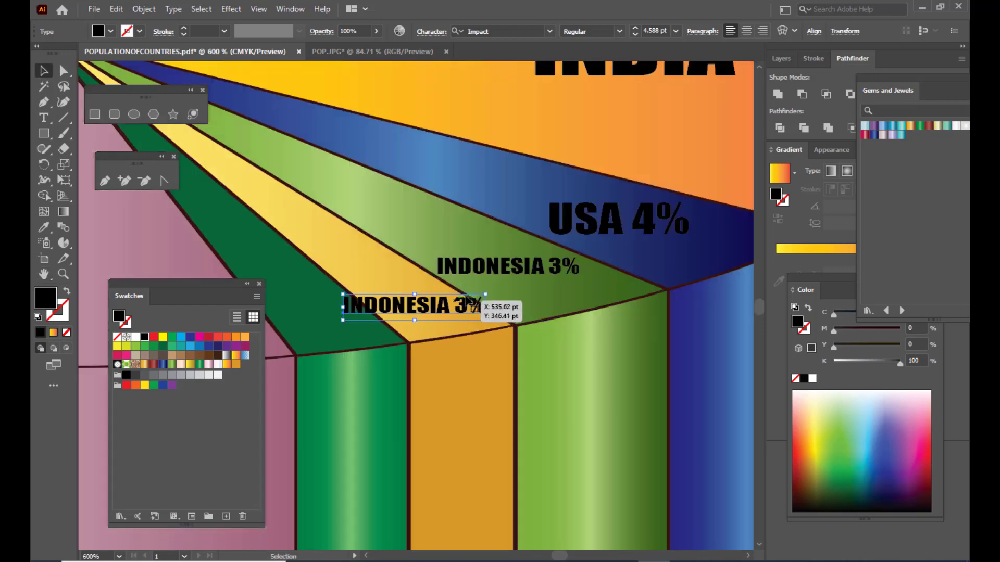
left_click_drag(489, 292, 453, 300)
- Change the text of the label on the yellow slice to BRAZIL 2% and enlarge it to about 4 pt
key("t")
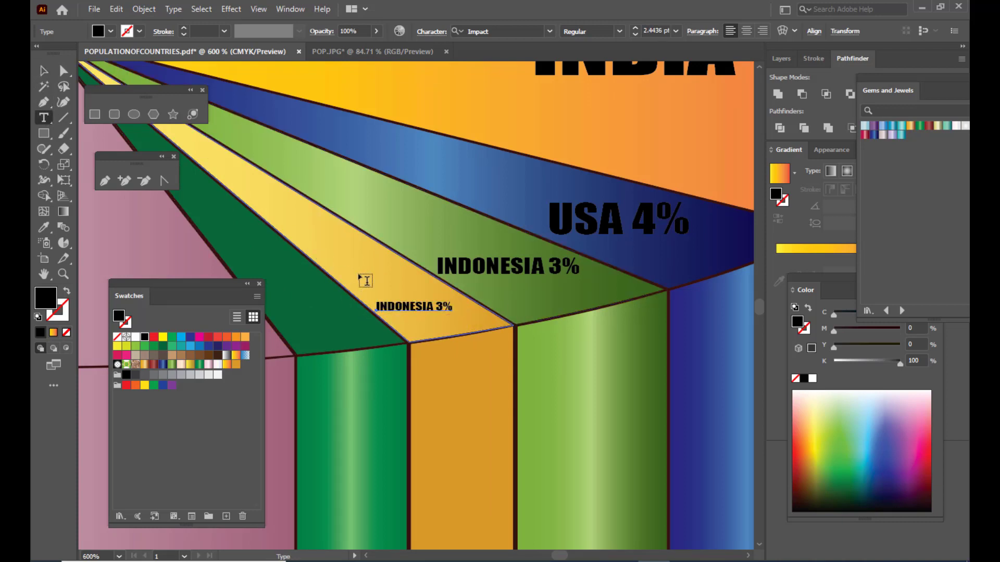
left_click_drag(432, 305, 380, 296)
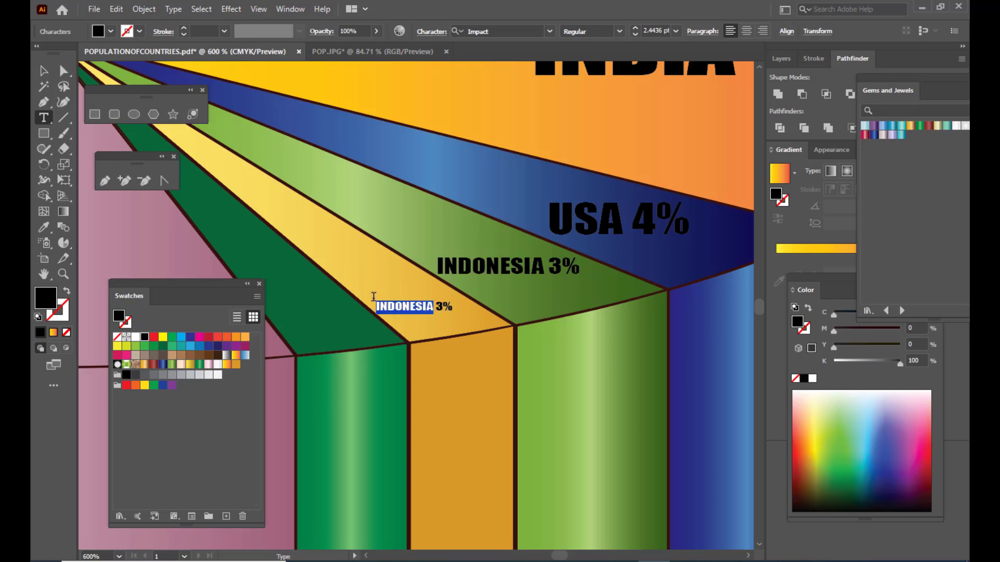
type("BRAZIL 2%")
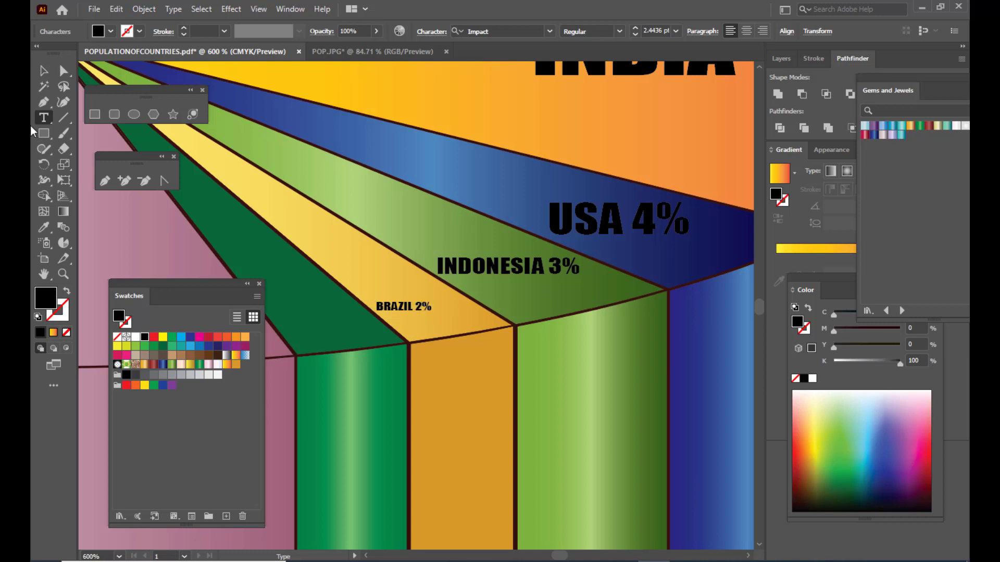
left_click(43, 70)
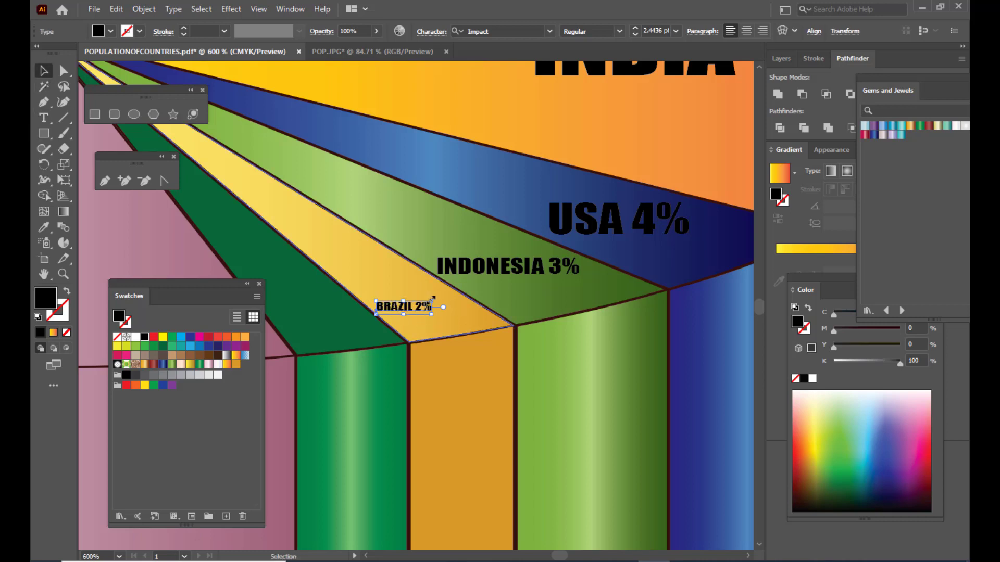
mouse_move(433, 300)
left_mouse_down()
mouse_move(451, 293)
mouse_move(417, 310)
mouse_move(434, 307)
left_mouse_up()
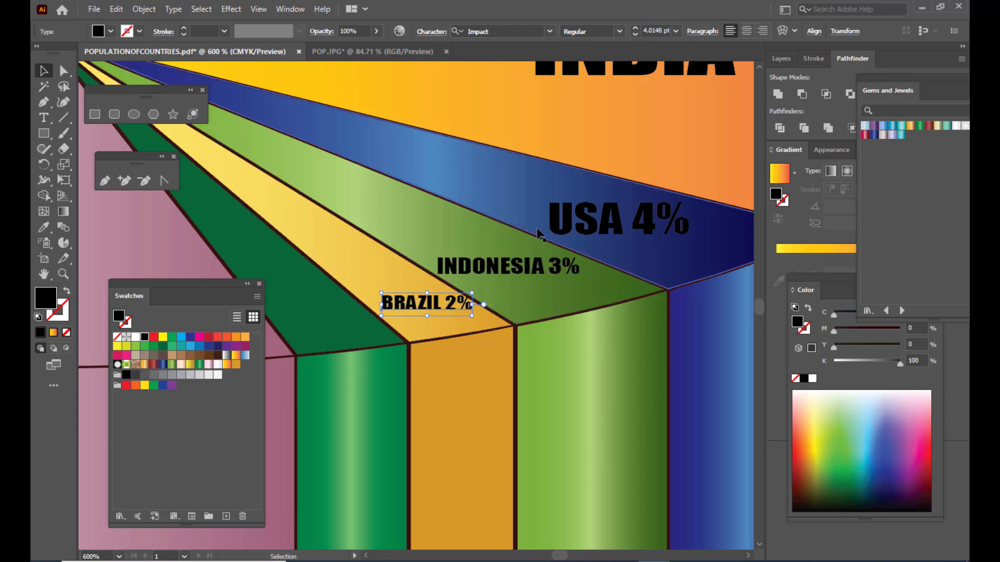
- Copy the BRAZIL 2% label onto the top of the dark green slice
key("ctrl+minus")
key("ctrl+minus")
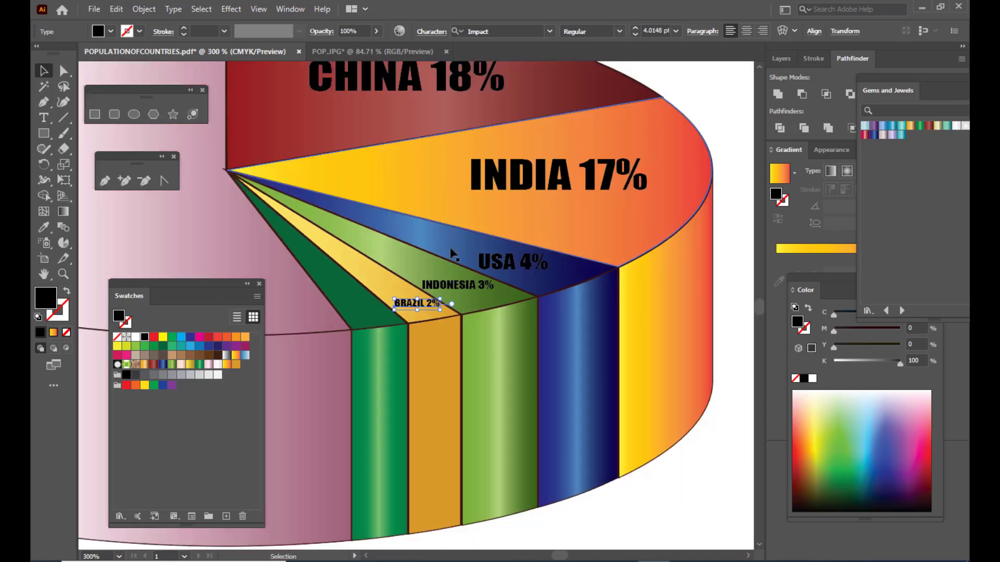
left_click_drag(433, 307, 374, 310)
scroll(347, 344, "up", 3)
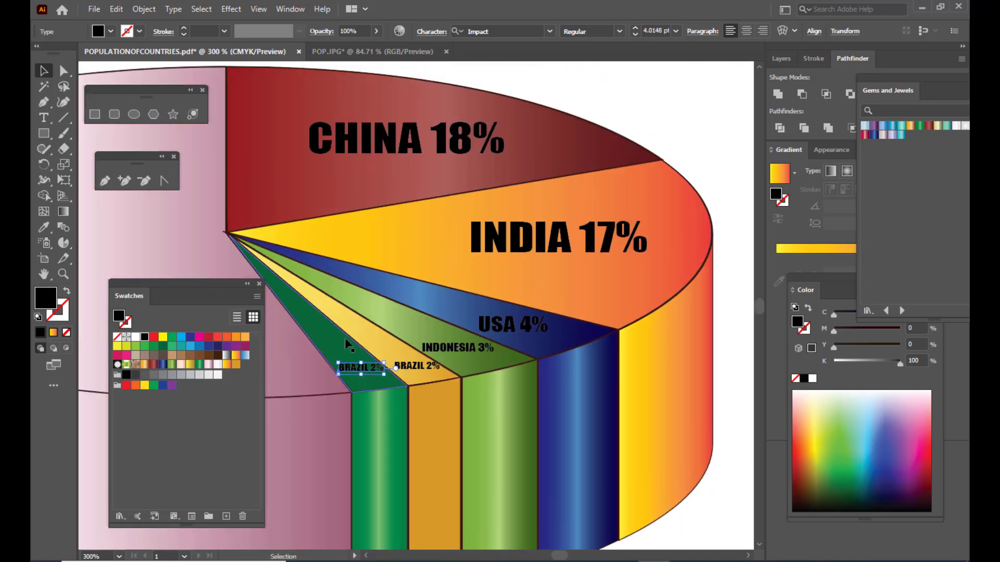
left_click_drag(468, 339, 543, 288)
key("ctrl+equal")
key("ctrl+equal")
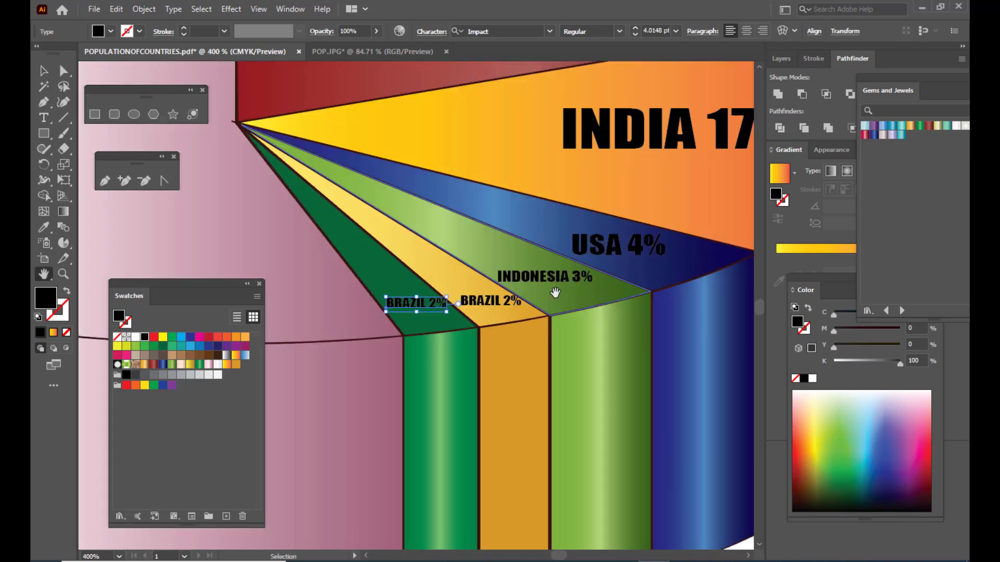
- Change the country name in the label on the dark green slice to PAKISTHAN, keeping 2%
left_click(44, 118)
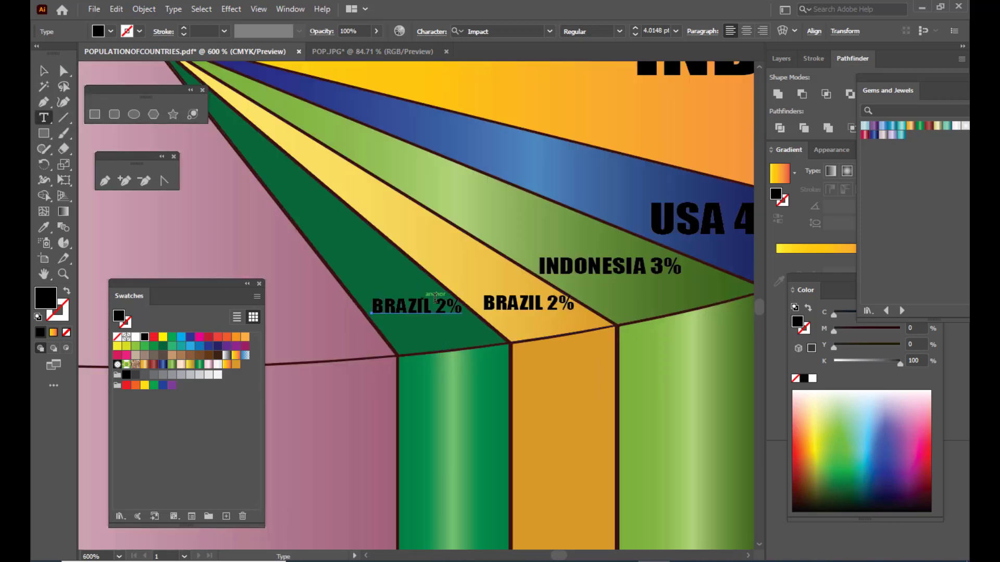
left_click_drag(432, 305, 365, 299)
type("PAKISTAN")
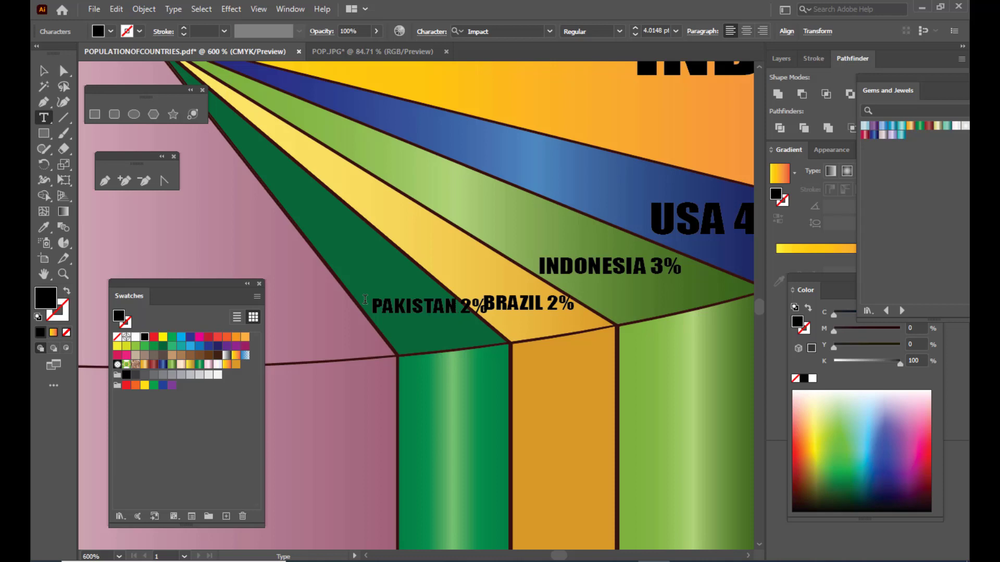
key("BackSpace")
key("BackSpace")
type("HAN")
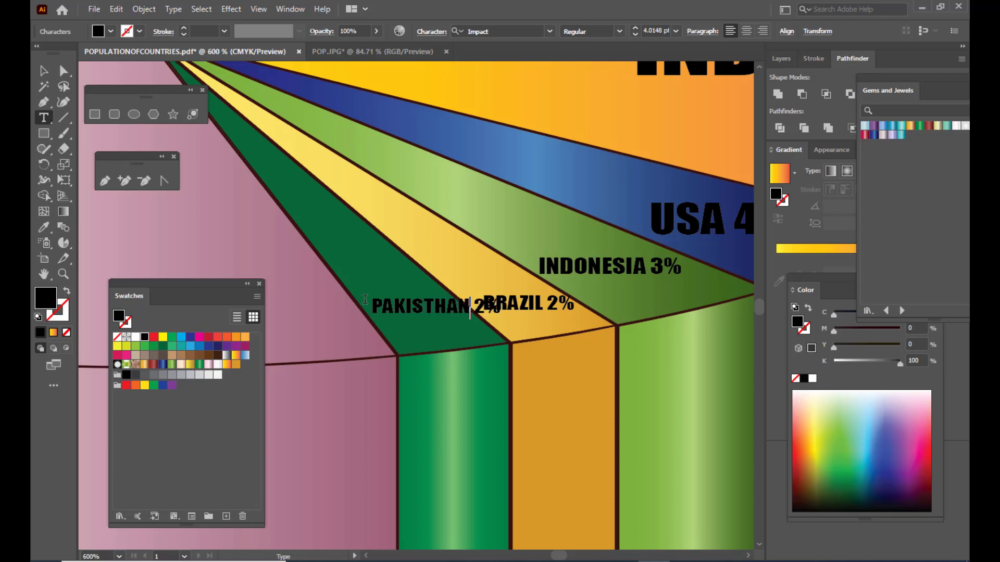
- Shrink the PAKISTHAN 2% label to about 3 pt and position it within the dark green slice
left_click(44, 70)
left_click(498, 298)
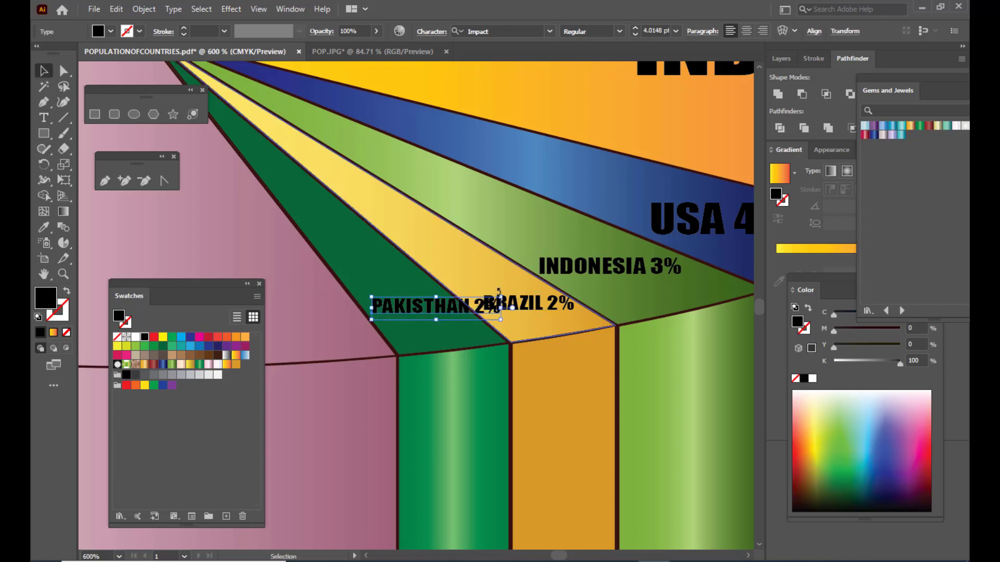
left_click_drag(501, 297, 491, 318)
key("Left")
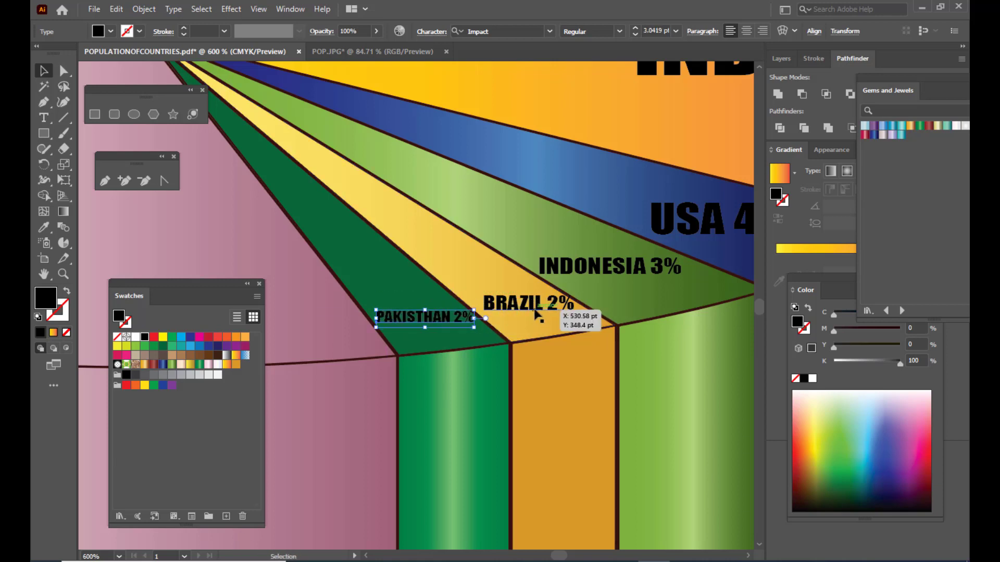
key("ctrl+shift+a")
- Copy the CHINA 18% label onto the top of the pink slice and enlarge the copy to about 29.2 pt
key("ctrl+minus")
key("ctrl+minus")
key("ctrl+minus")
key("ctrl+minus")
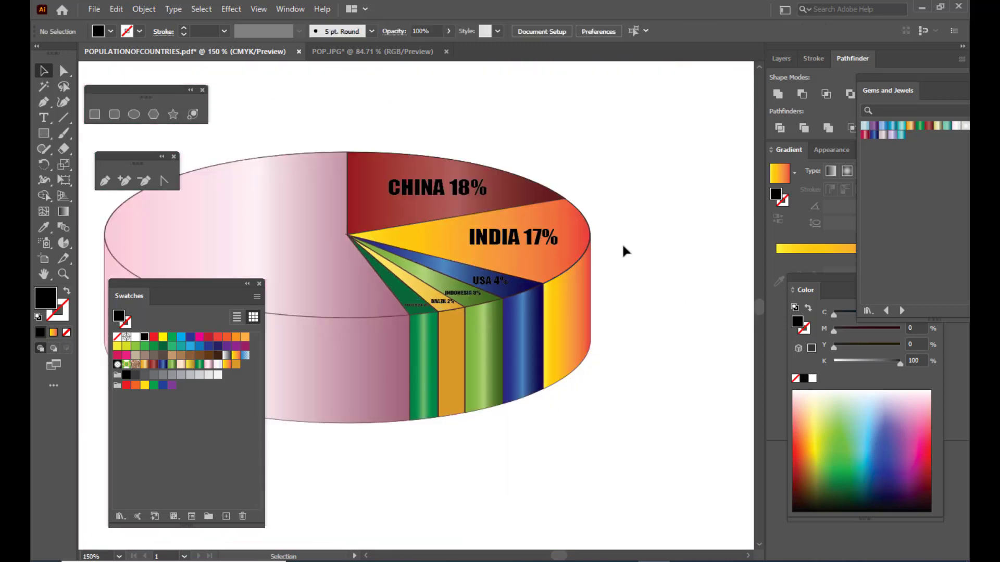
scroll(622, 242, "up", 2)
key("space")
left_click_drag(507, 265, 667, 247)
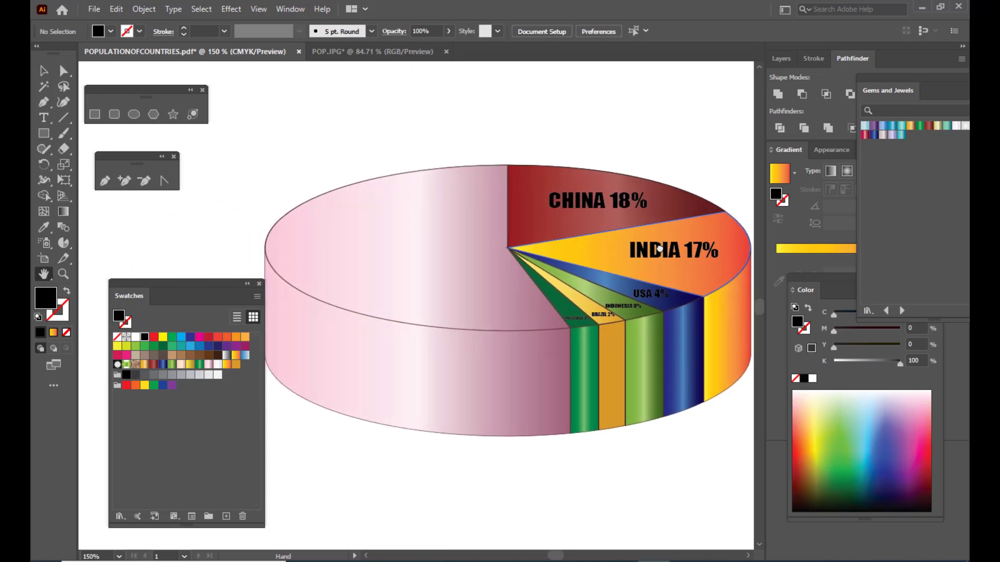
left_click(52, 73)
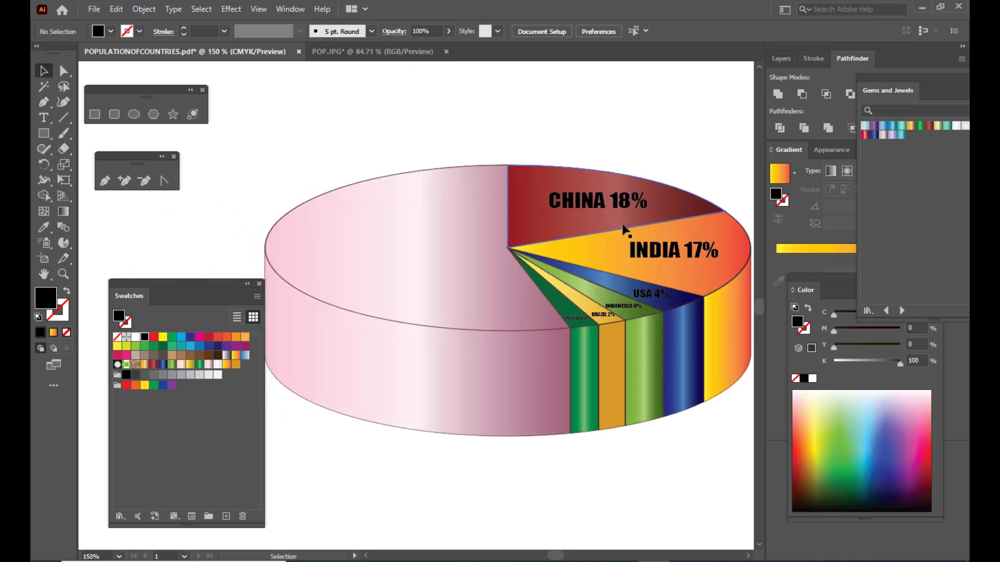
left_click(572, 208)
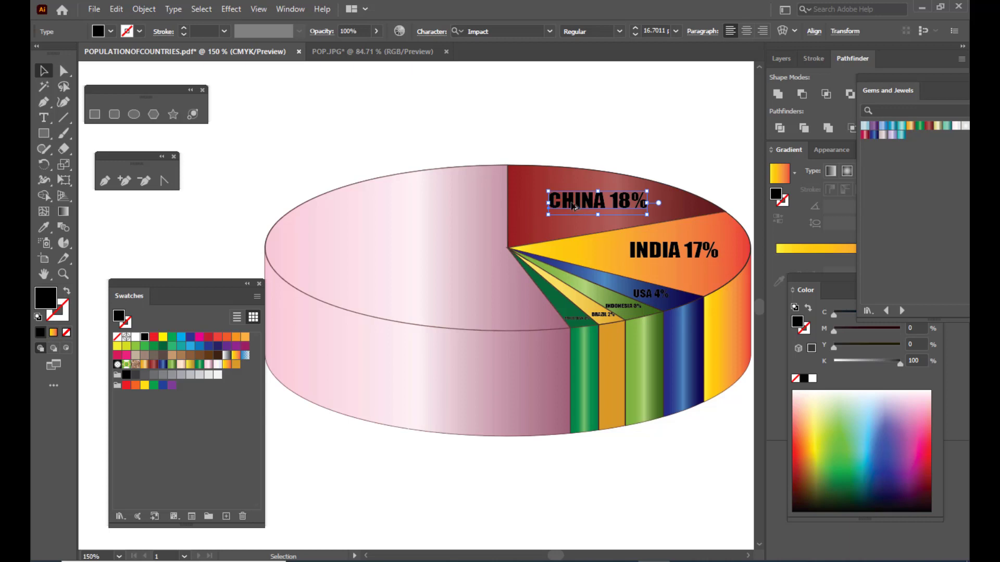
left_click_drag(573, 207, 389, 248)
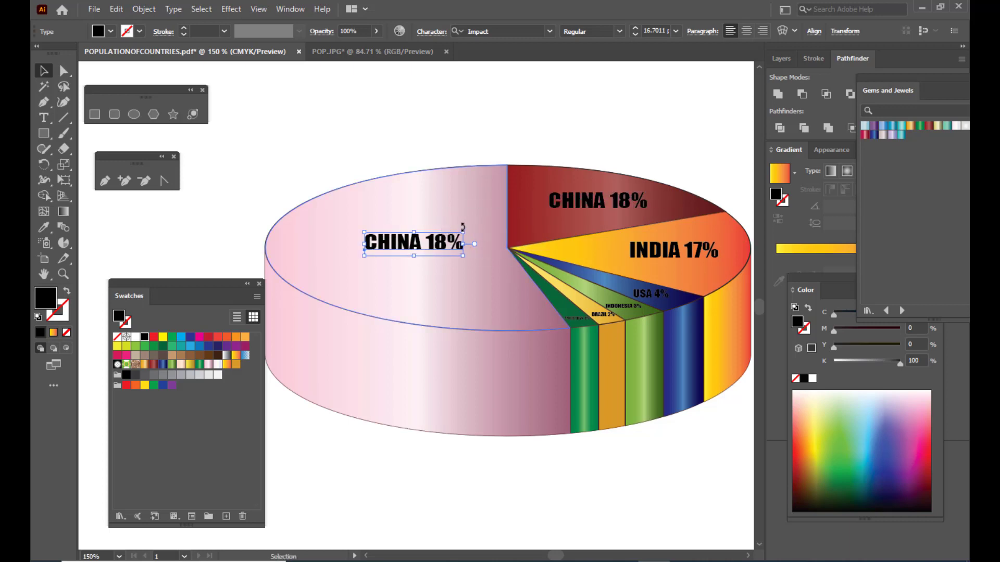
left_click_drag(464, 229, 500, 223)
- Replace the country name in the large label on the pink slice with OTHERS
left_click(44, 117)
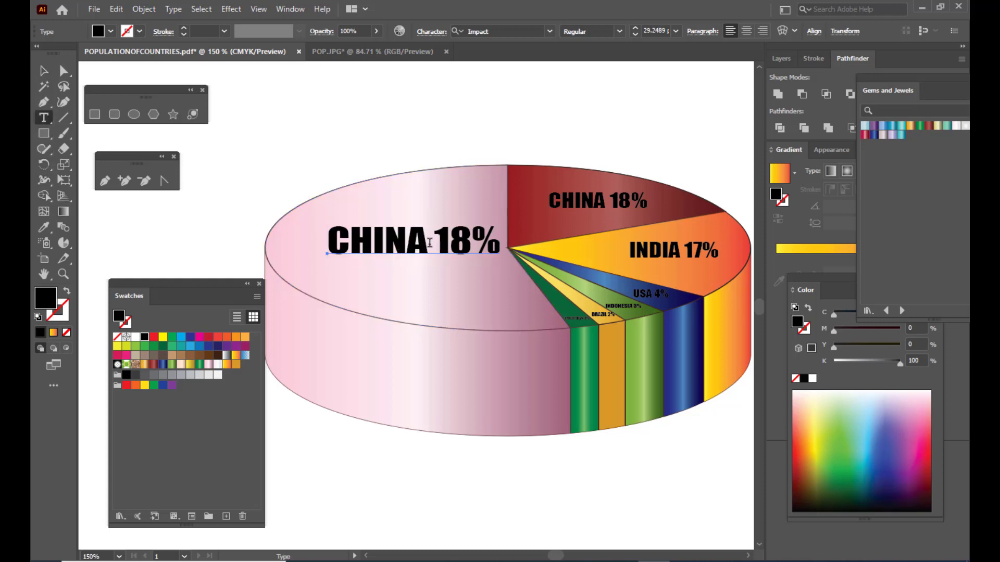
left_click_drag(428, 241, 321, 238)
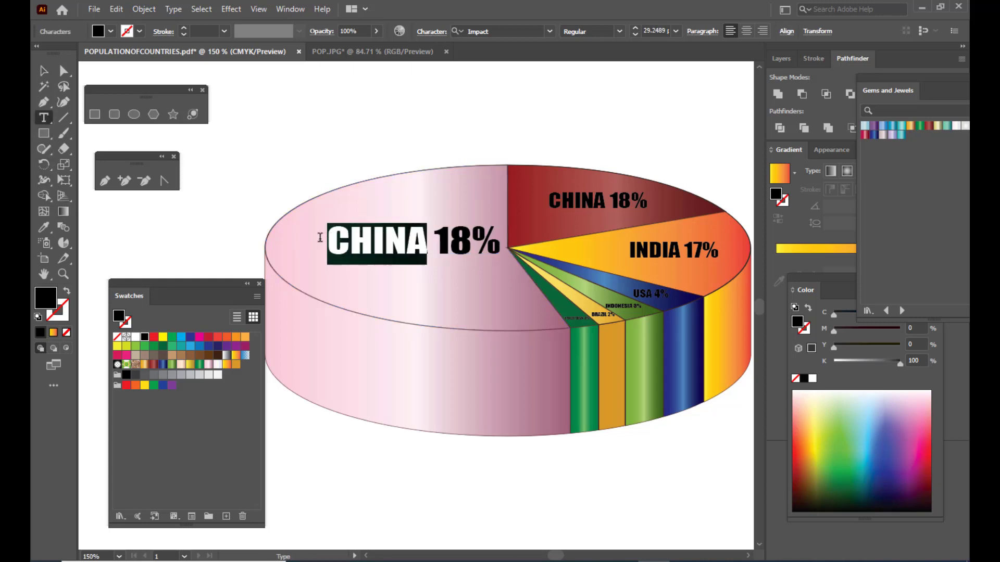
type("0")
type("THERS")
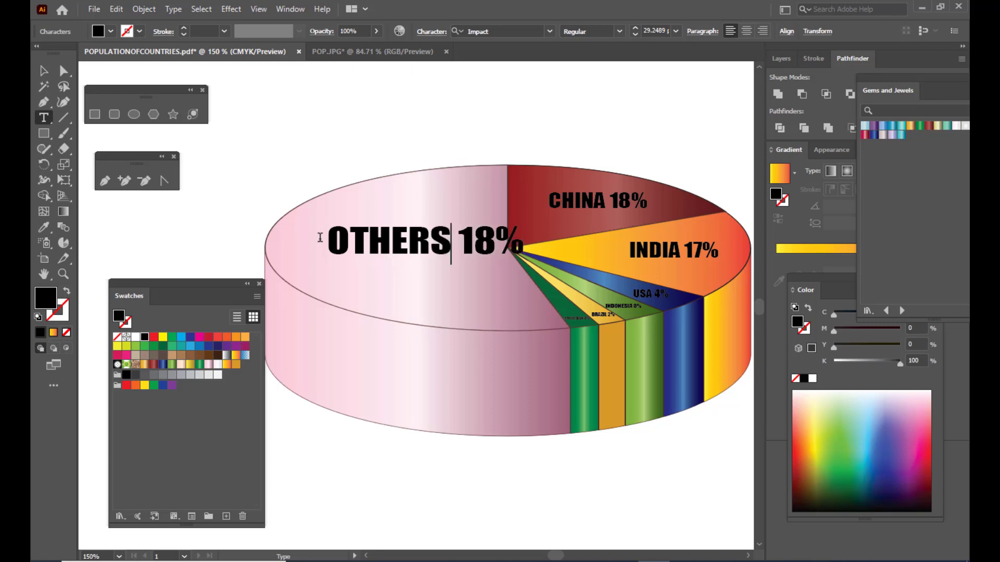
- Change the percentage in the OTHERS label to 54%, shrink the label slightly and position it within the top of the pink slice
left_click_drag(492, 242, 465, 241)
type("54")
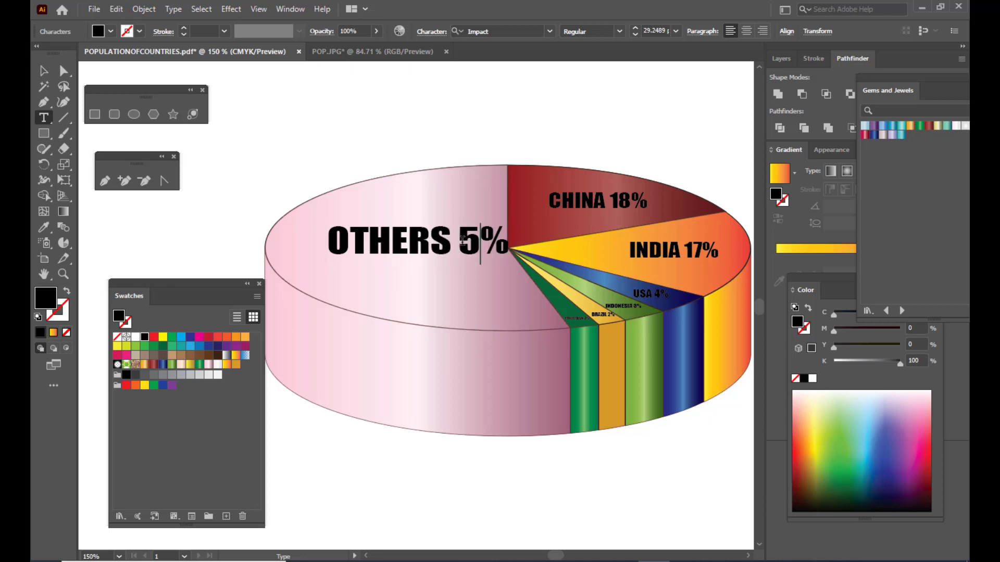
left_click(37, 67)
left_click_drag(444, 250, 414, 248)
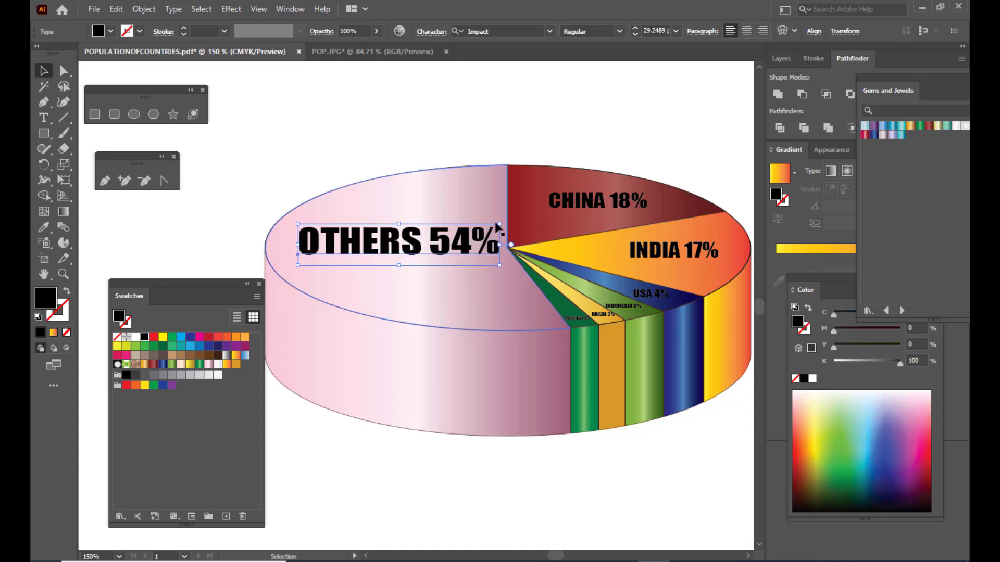
left_click(476, 129)
- Examine the chart labels up close and the whole titled infographic, and close the floating Swatches panel
scroll(523, 177, "up", 1)
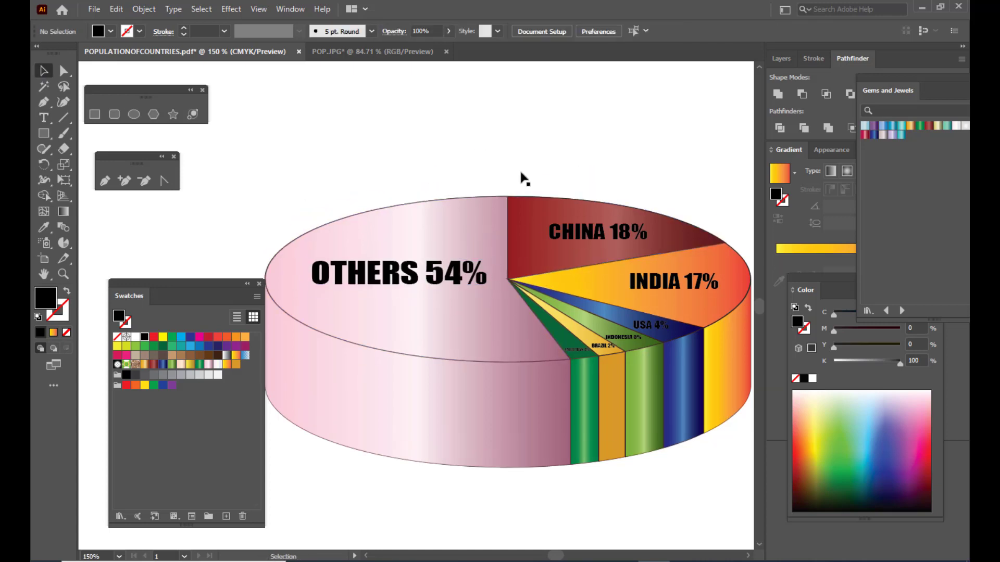
key("ctrl+minus")
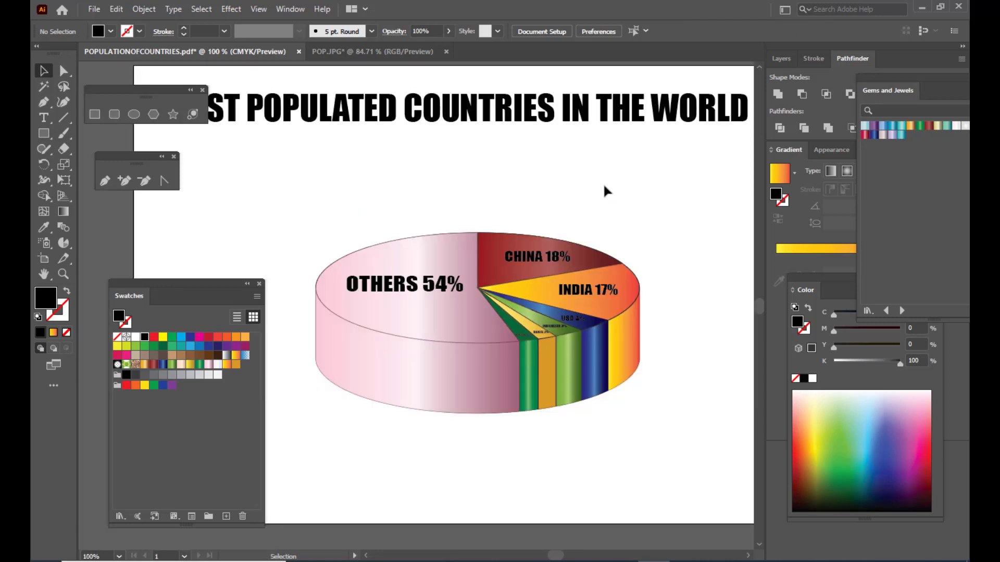
scroll(604, 185, "up", 1)
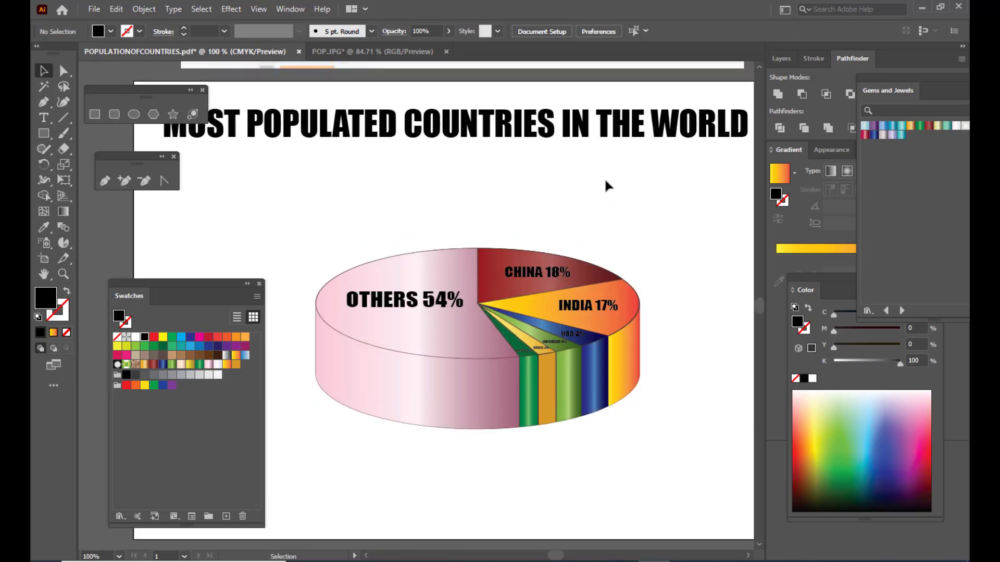
key("ctrl+plus")
key("ctrl+plus")
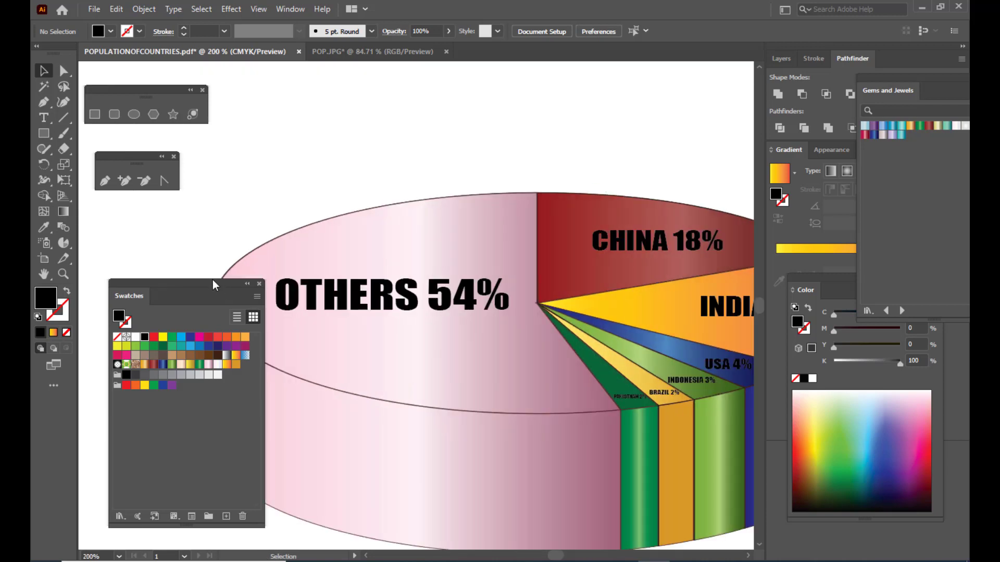
left_click_drag(213, 281, 144, 306)
key("ctrl+minus")
key("ctrl+minus")
key("ctrl+minus")
key("ctrl+minus")
key("ctrl+minus")
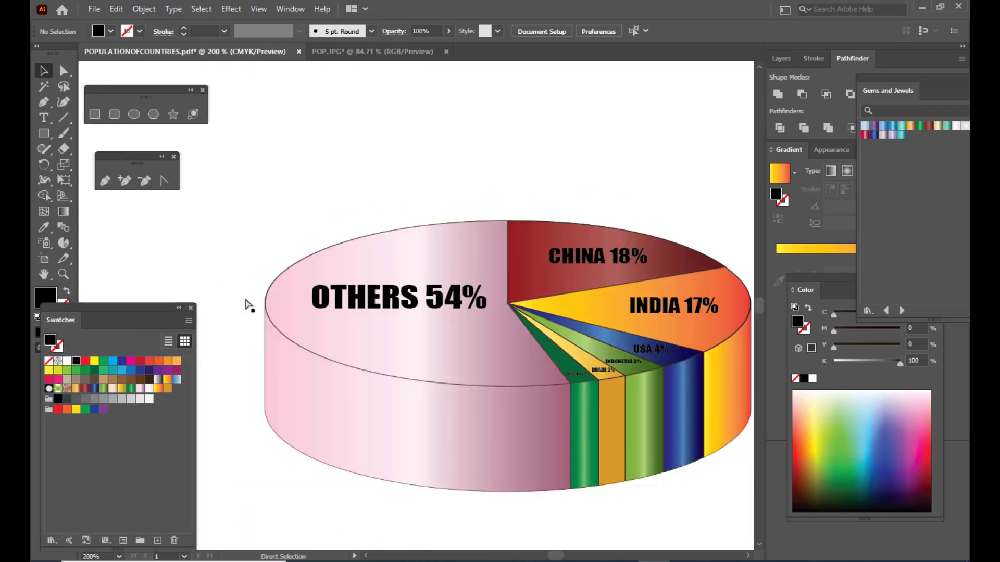
key("ctrl+plus")
key("ctrl+plus")
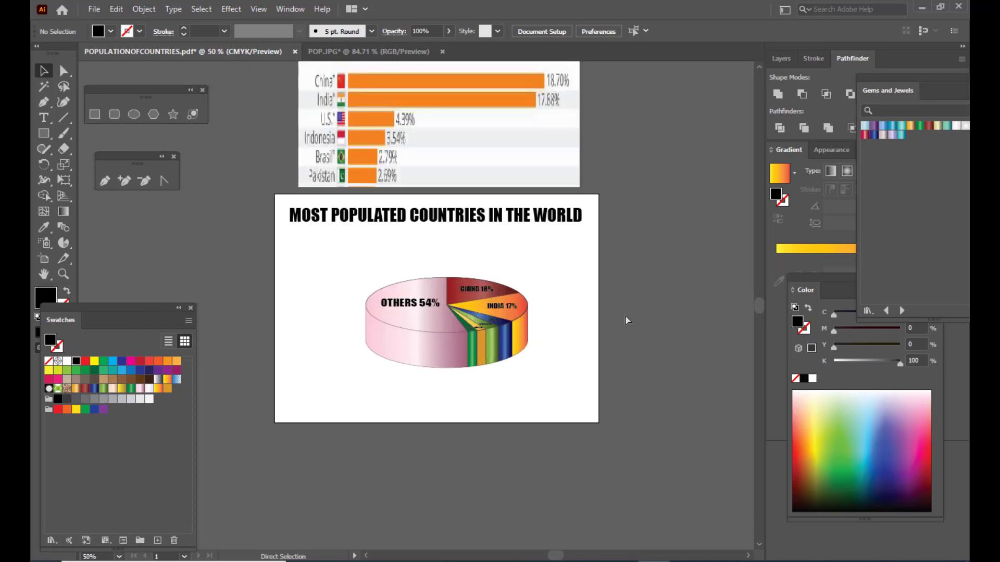
left_click(192, 308)
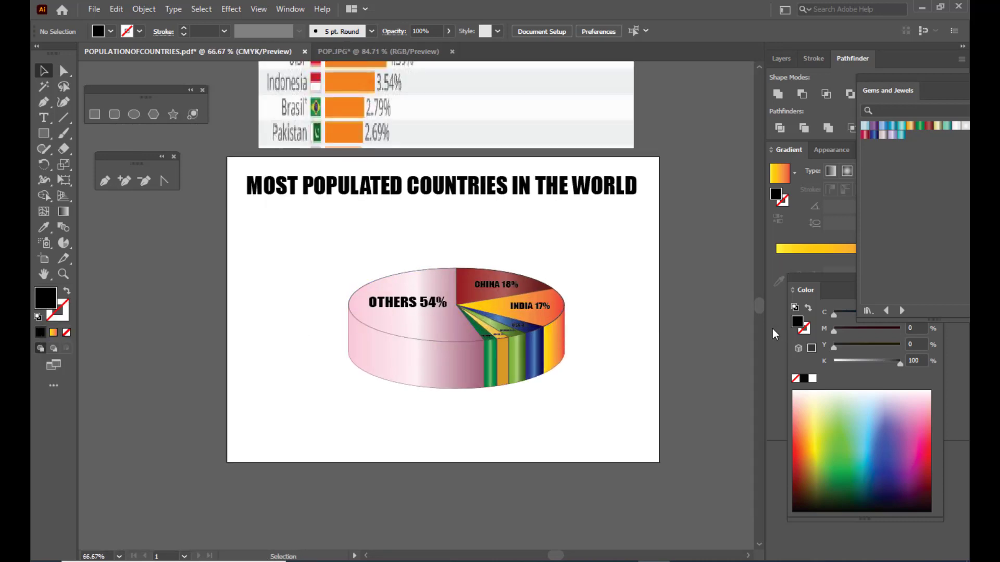